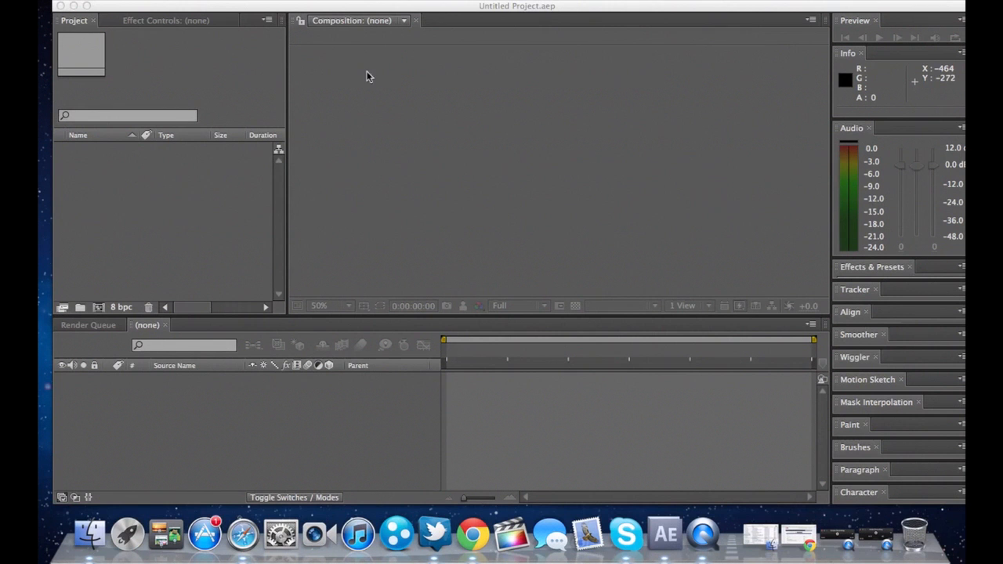
# Minimize the project window and open "after effects tutorial muzzle flare.m4v" from the desktop folder "Film stuff intros etc"
pyautogui.click(74, 6)
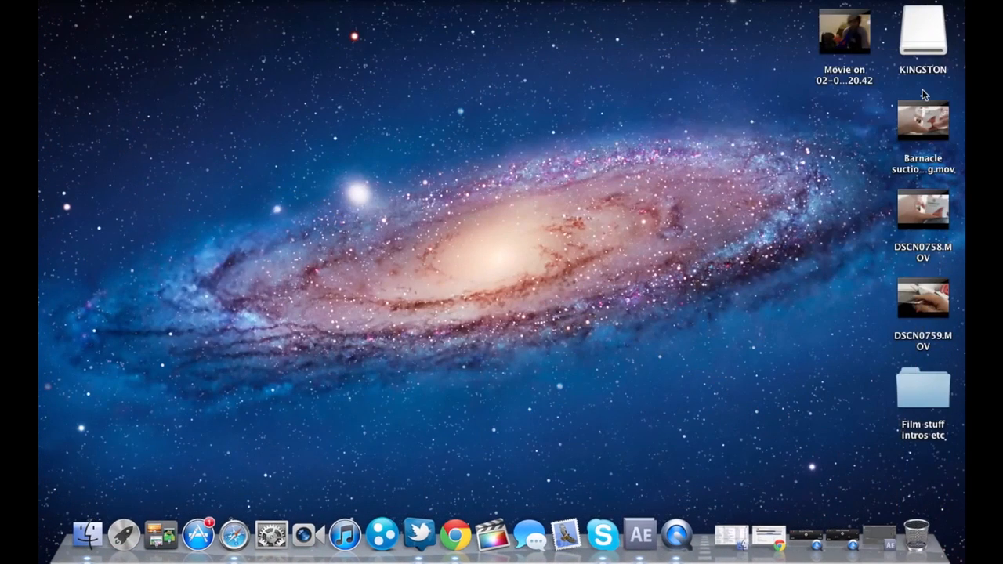
pyautogui.click(933, 387)
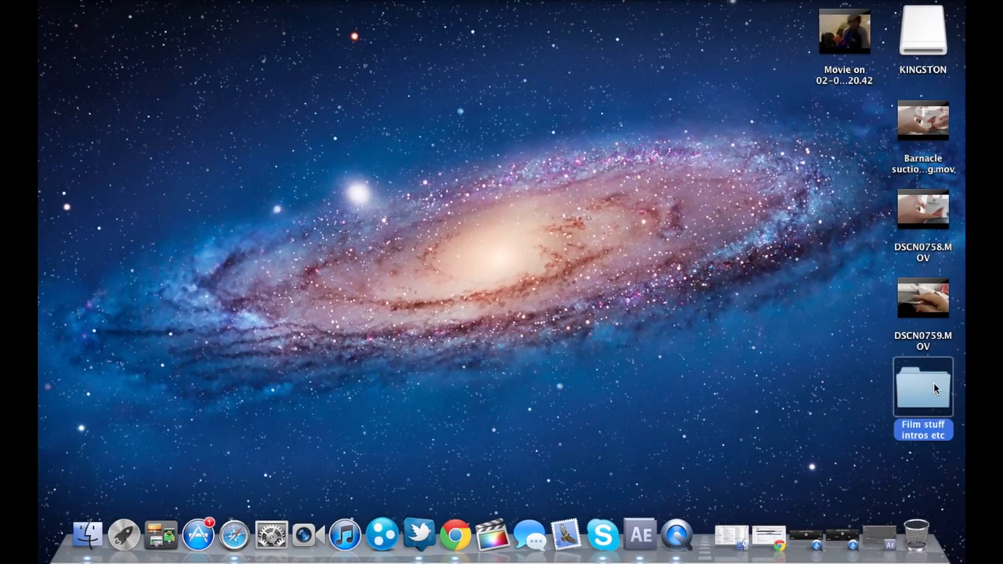
pyautogui.doubleClick(932, 389)
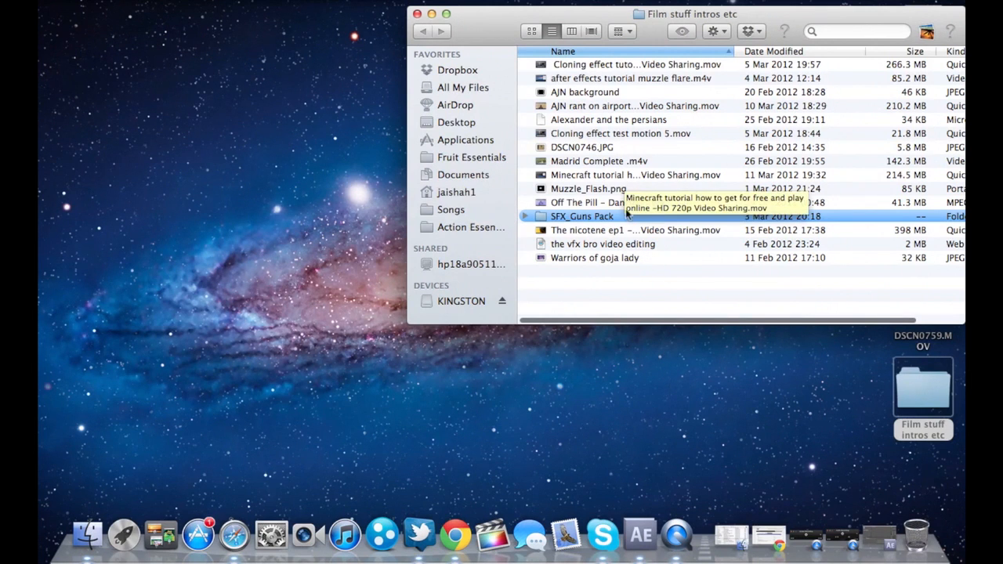
pyautogui.keyDown('shift'); pyautogui.click(610, 203); pyautogui.keyUp('shift')
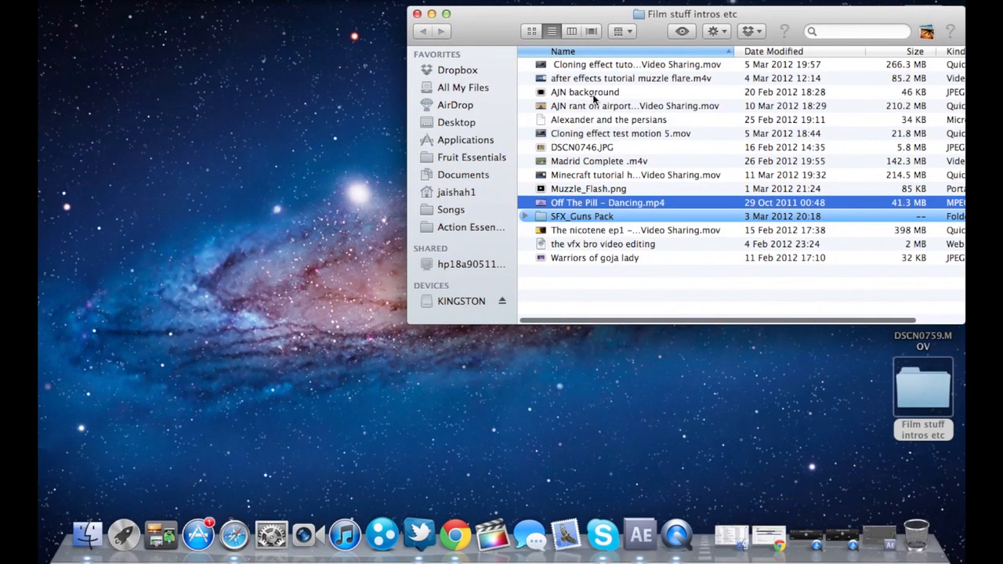
pyautogui.doubleClick(593, 81)
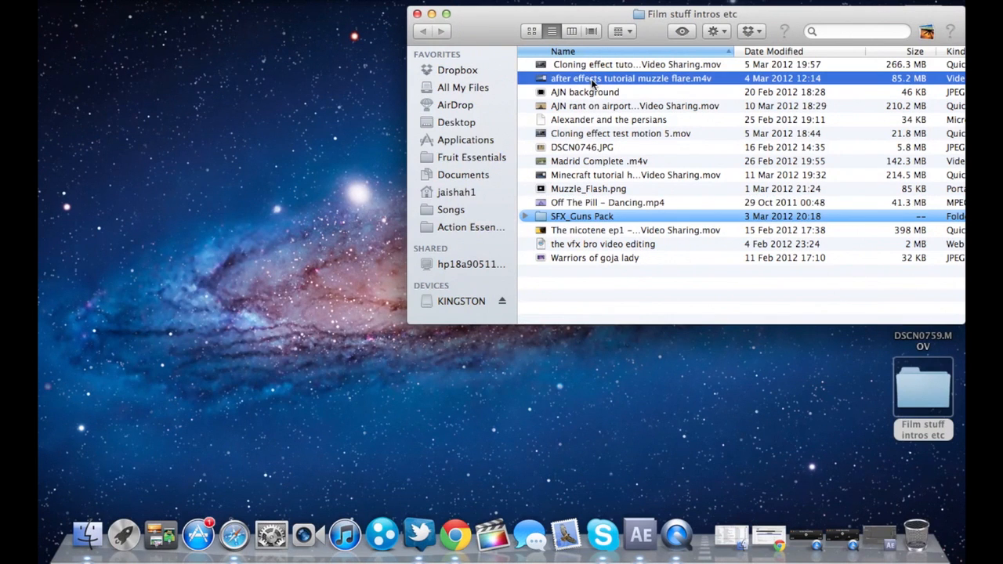
# Leave the video player and put away the folder window to switch back to After Effects
pyautogui.rightClick(680, 521)
pyautogui.rightClick(683, 535)
pyautogui.click(709, 468)
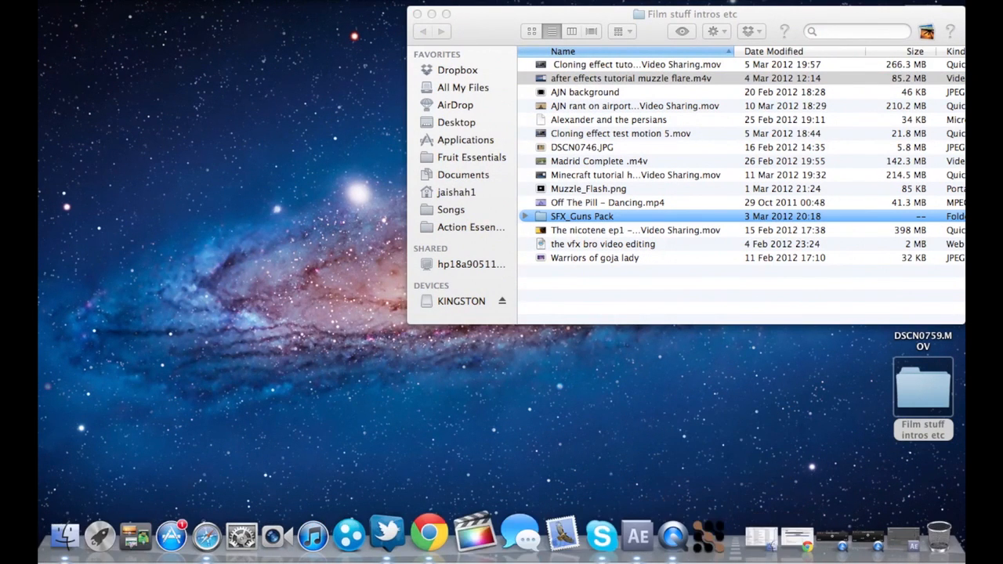
pyautogui.click(431, 15)
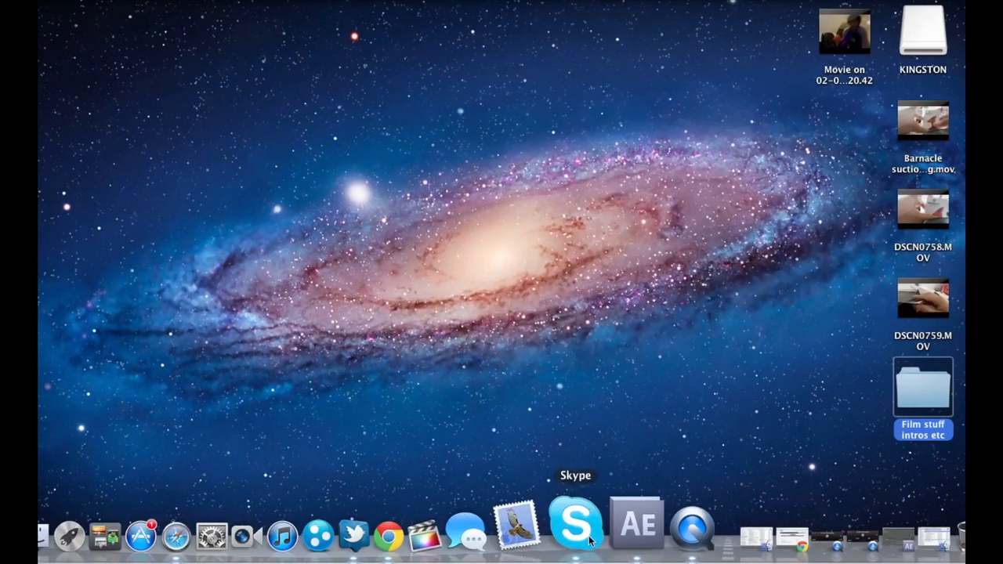
pyautogui.click(619, 539)
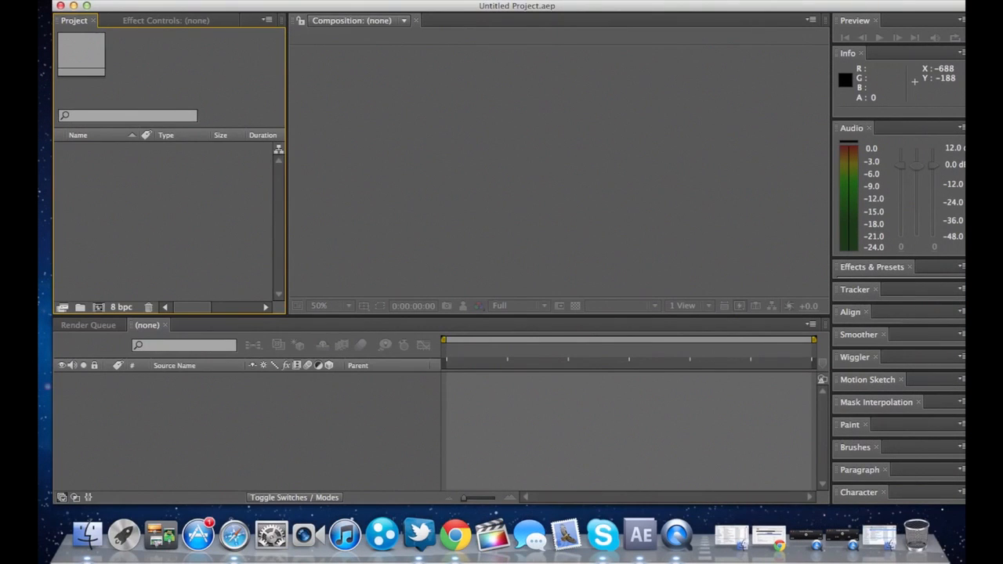
# Import "Movie on 02-03-2012 at 20.42" from the desktop and create a composition from it in the timeline
pyautogui.click(157, 2)
pyautogui.moveTo(237, 206)
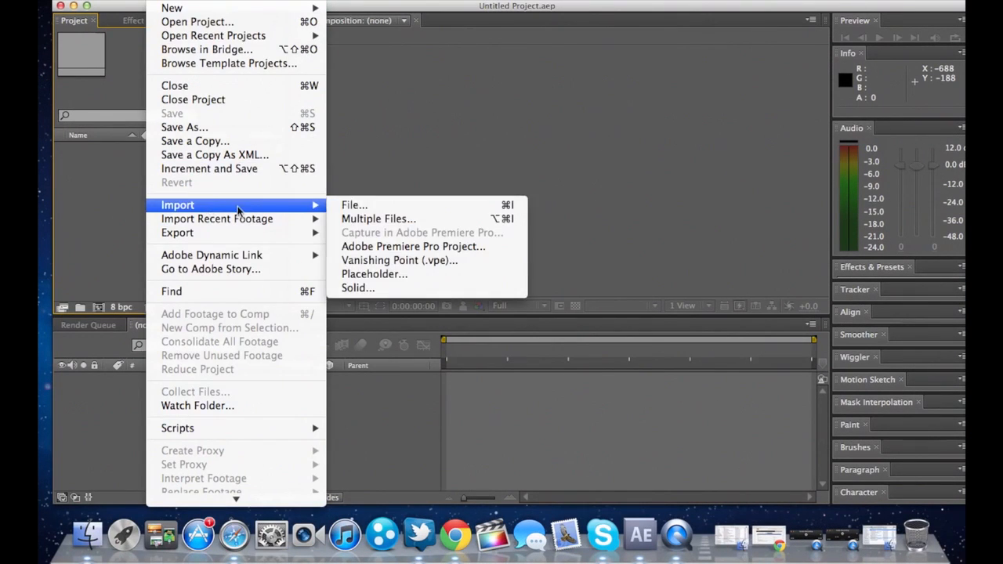
pyautogui.click(378, 218)
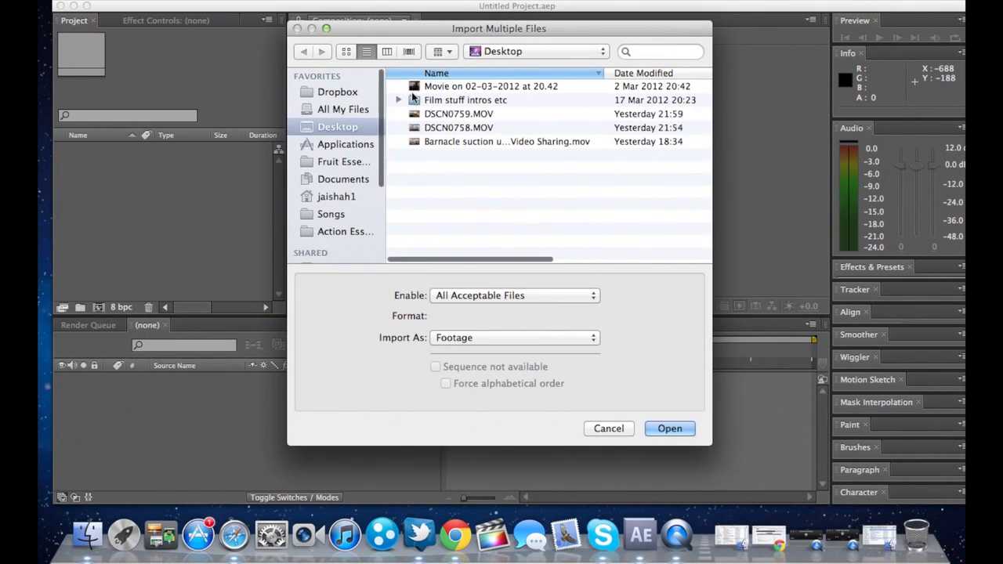
pyautogui.click(481, 88)
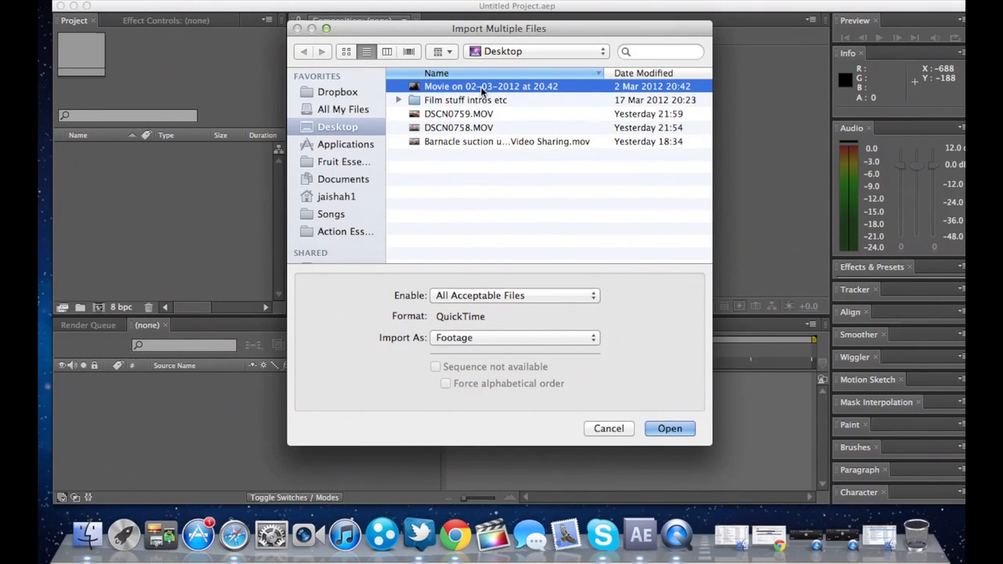
pyautogui.doubleClick(481, 88)
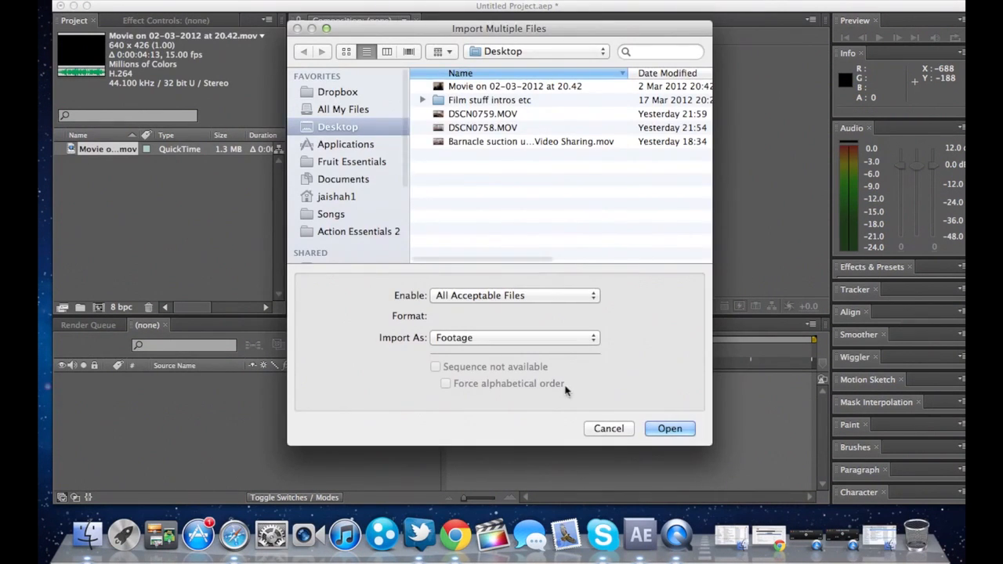
pyautogui.click(621, 429)
pyautogui.moveTo(119, 156); pyautogui.dragTo(140, 415)
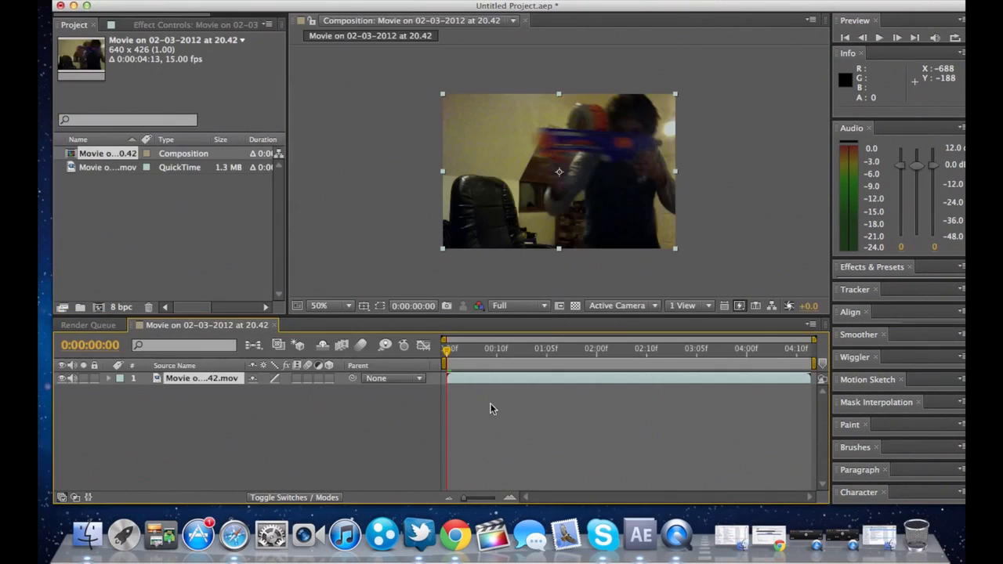
# Play the clip up to the end of the shooting action and trim the movie layer's end to about 0:00:00:12
pyautogui.press('space')
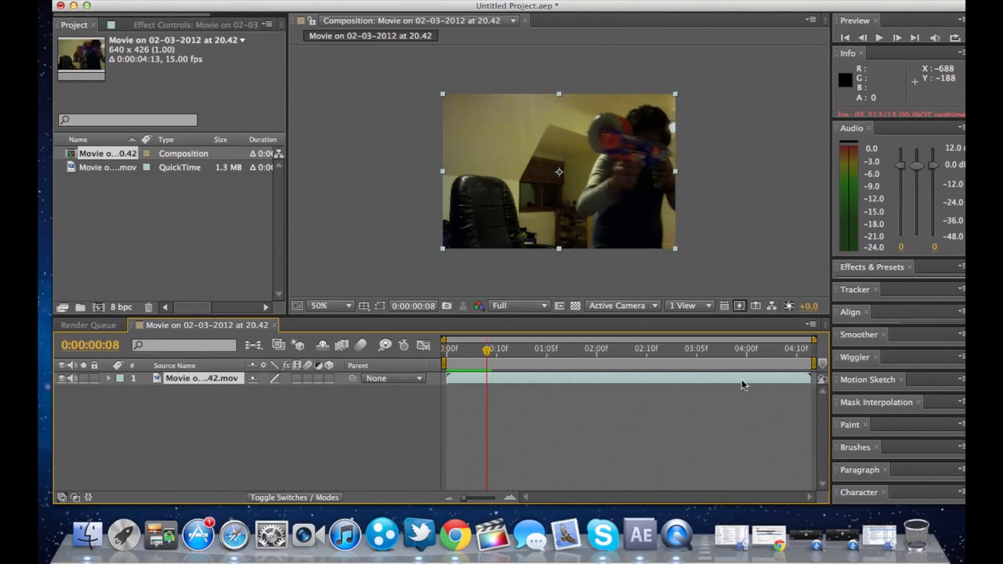
pyautogui.press('space')
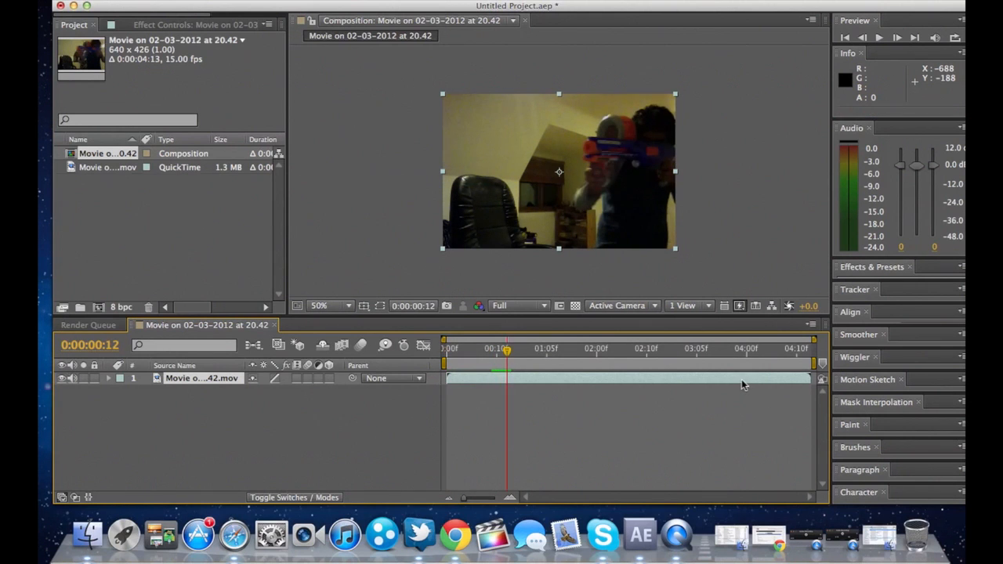
pyautogui.moveTo(809, 379); pyautogui.dragTo(499, 384)
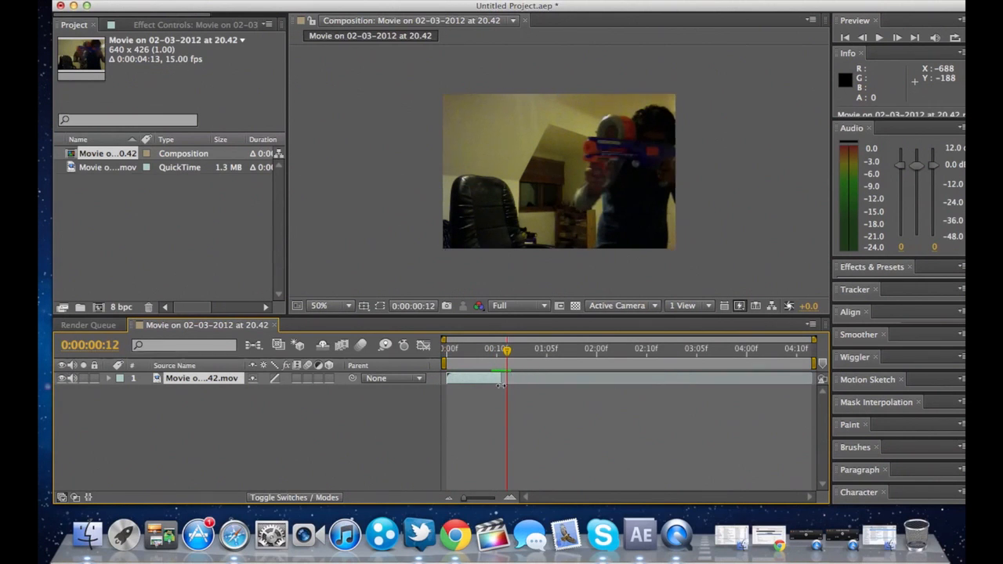
# Play back the trimmed movie layer from the start of the composition to check the cut
pyautogui.moveTo(506, 350); pyautogui.dragTo(436, 358)
pyautogui.press('space')
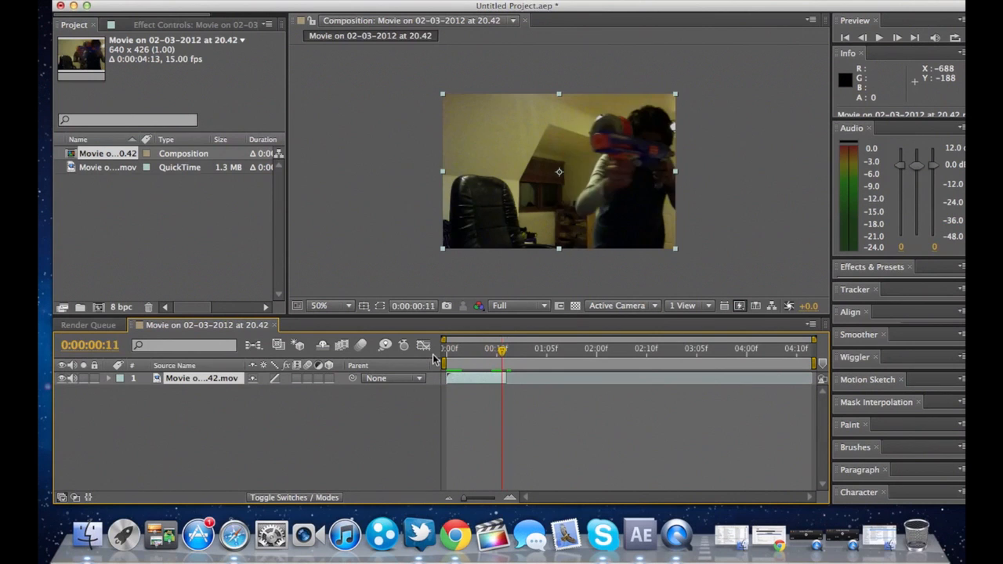
pyautogui.press('pageup')
pyautogui.press('pageup')
pyautogui.press('pageup')
pyautogui.press('pageup')
pyautogui.press('pageup')
pyautogui.press('pageup')
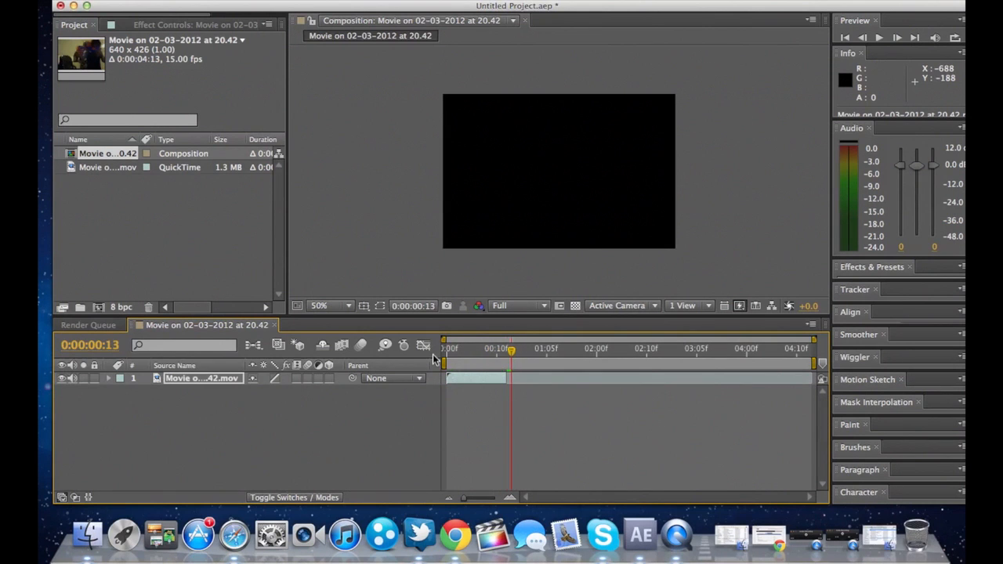
pyautogui.click(551, 425)
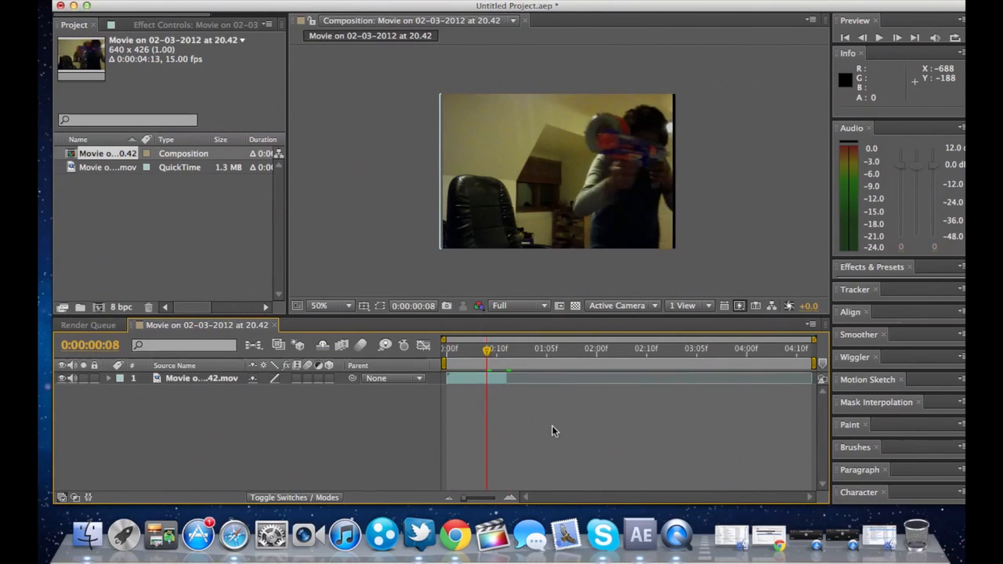
pyautogui.moveTo(486, 351); pyautogui.dragTo(431, 359)
pyautogui.press('space')
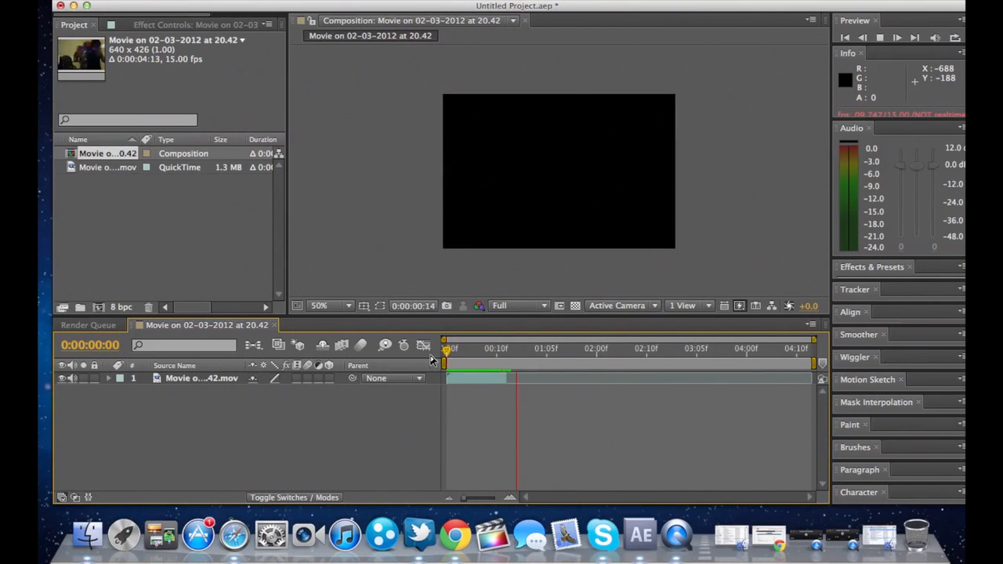
pyautogui.press('space')
# Set the current time to 0:00:00:01 and import Muzzle_Flash.png from the "Film stuff intros etc" folder
pyautogui.moveTo(516, 355); pyautogui.dragTo(452, 353)
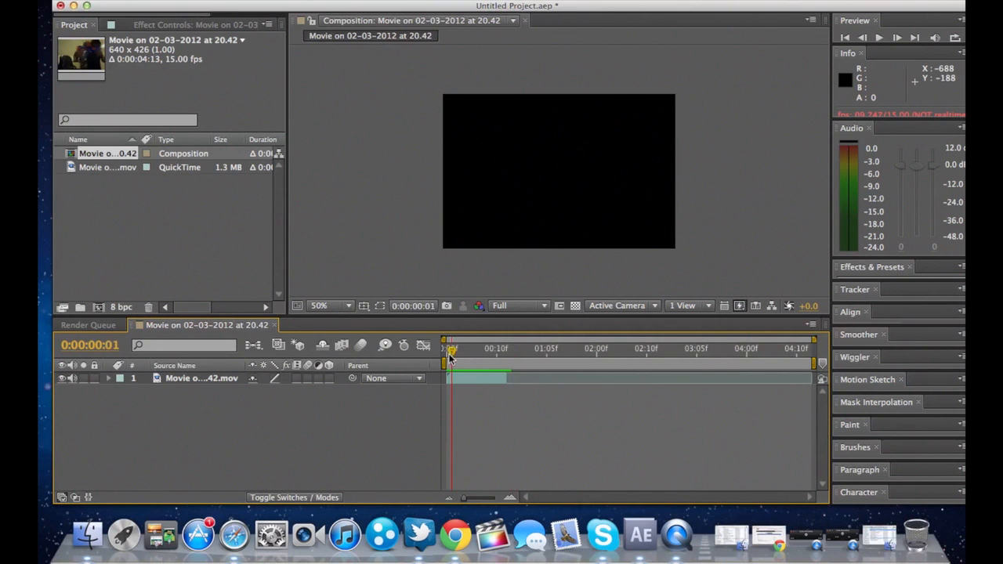
pyautogui.click(148, 2)
pyautogui.moveTo(190, 206)
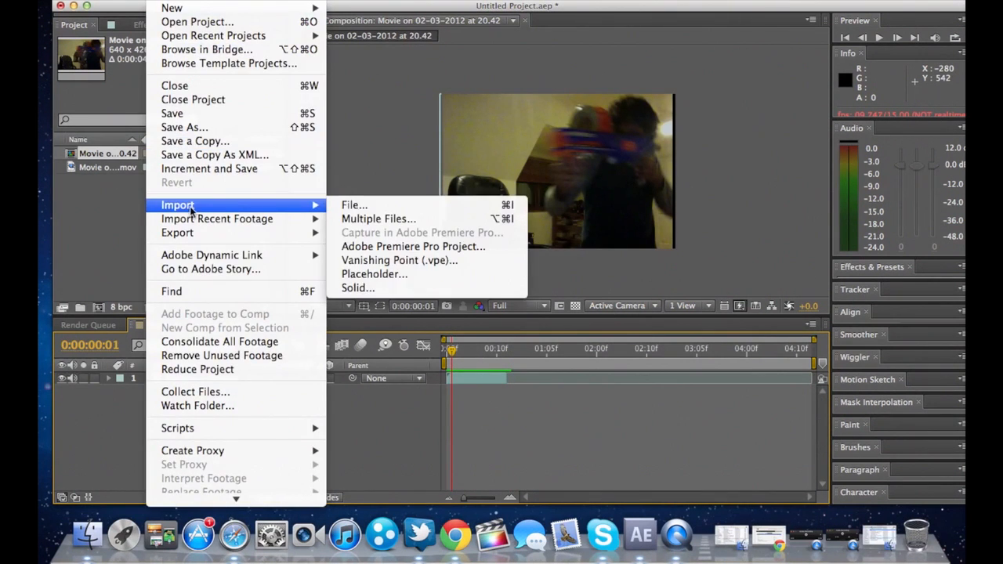
pyautogui.click(387, 205)
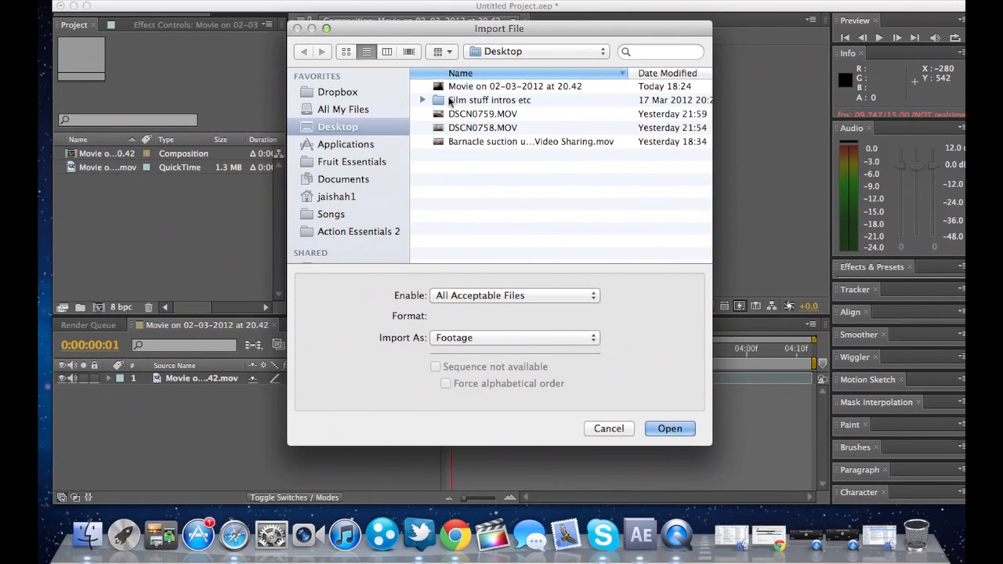
pyautogui.click(422, 100)
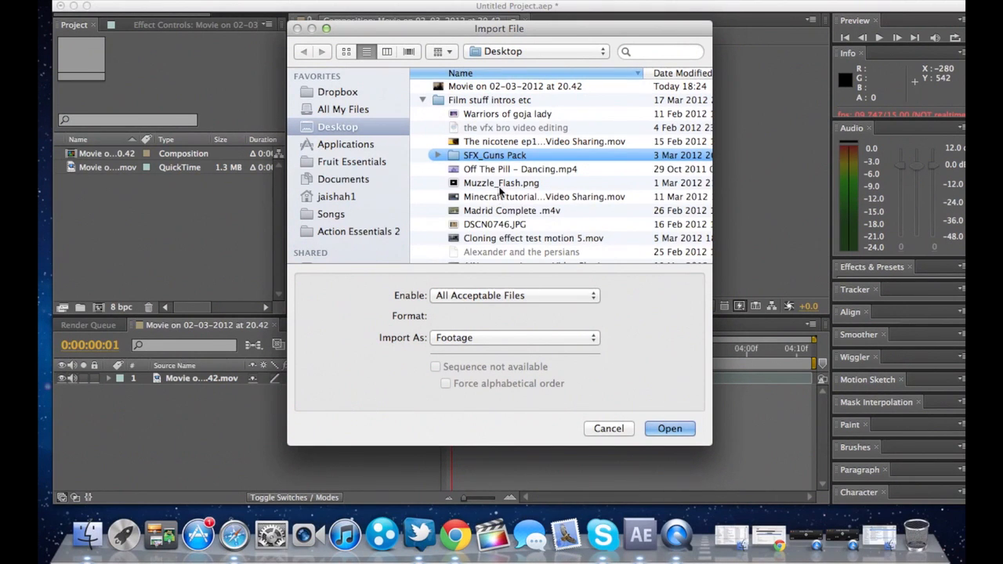
pyautogui.scroll(-1, 499, 195)
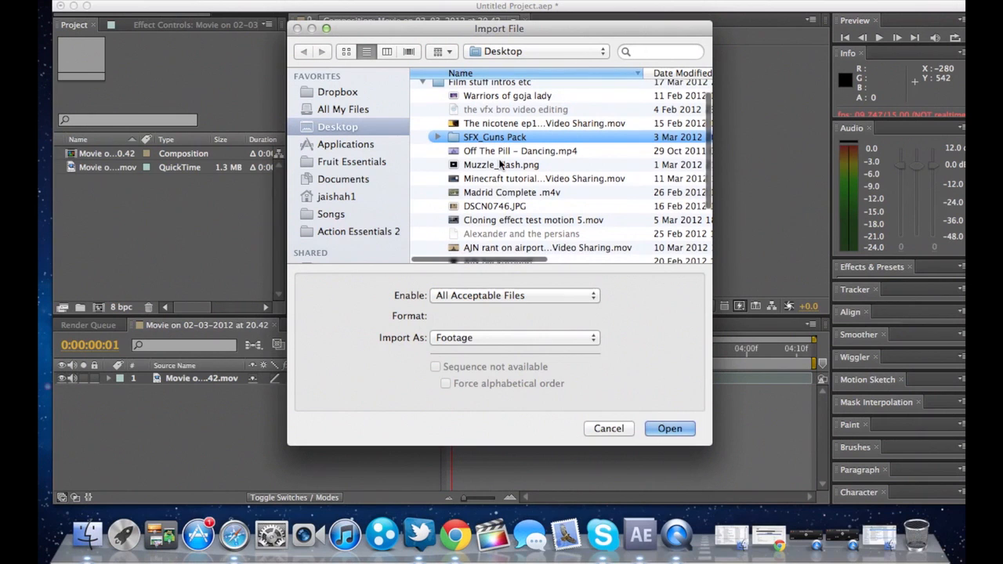
pyautogui.click(499, 165)
pyautogui.doubleClick(500, 163)
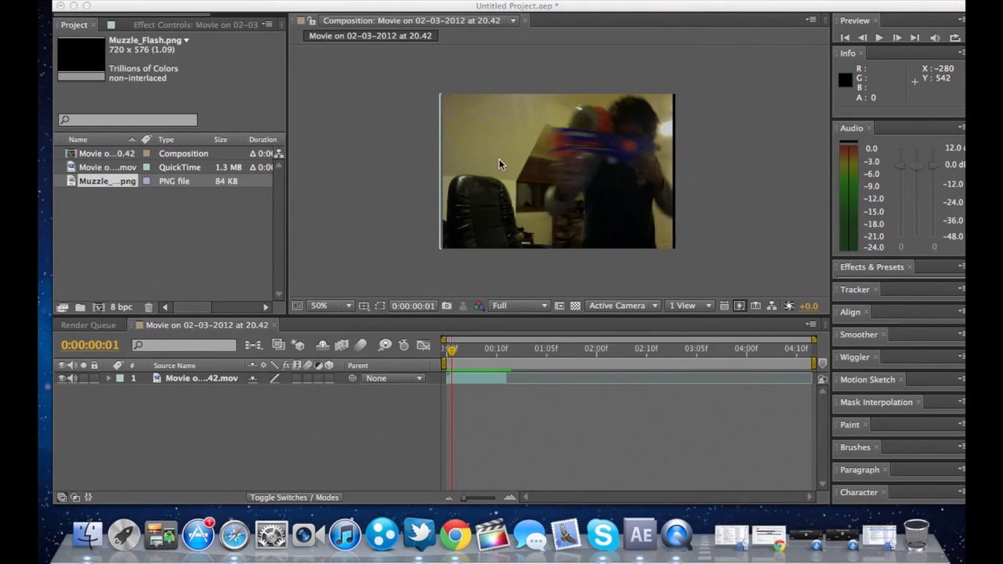
# Add Muzzle_Flash.png above the movie layer, scale it down and position its flame in front of the gun barrel
pyautogui.moveTo(98, 182); pyautogui.dragTo(175, 376)
pyautogui.moveTo(702, 67); pyautogui.dragTo(634, 119)
pyautogui.moveTo(584, 167); pyautogui.dragTo(534, 140)
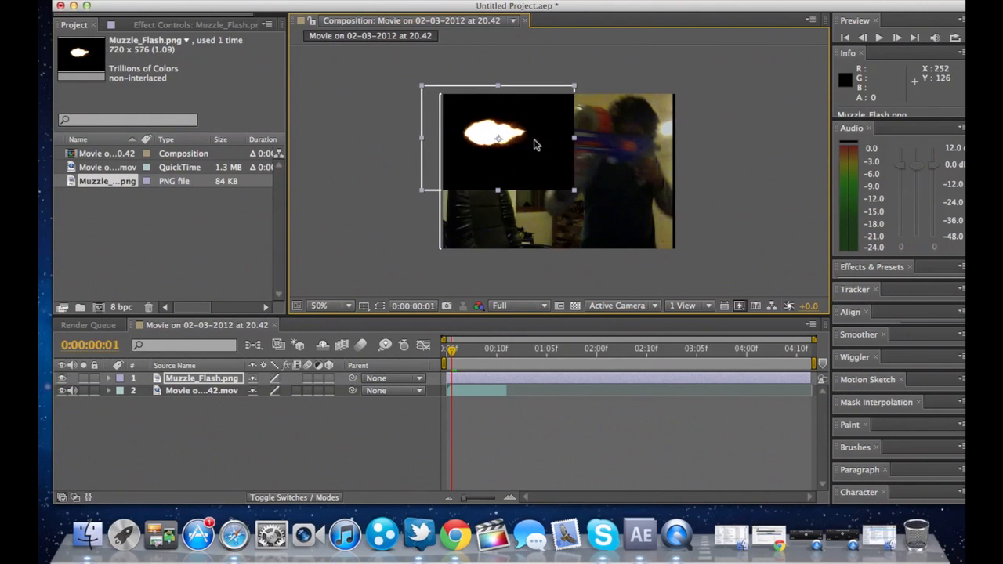
pyautogui.click(419, 198)
pyautogui.click(430, 188)
pyautogui.moveTo(423, 194); pyautogui.dragTo(392, 222)
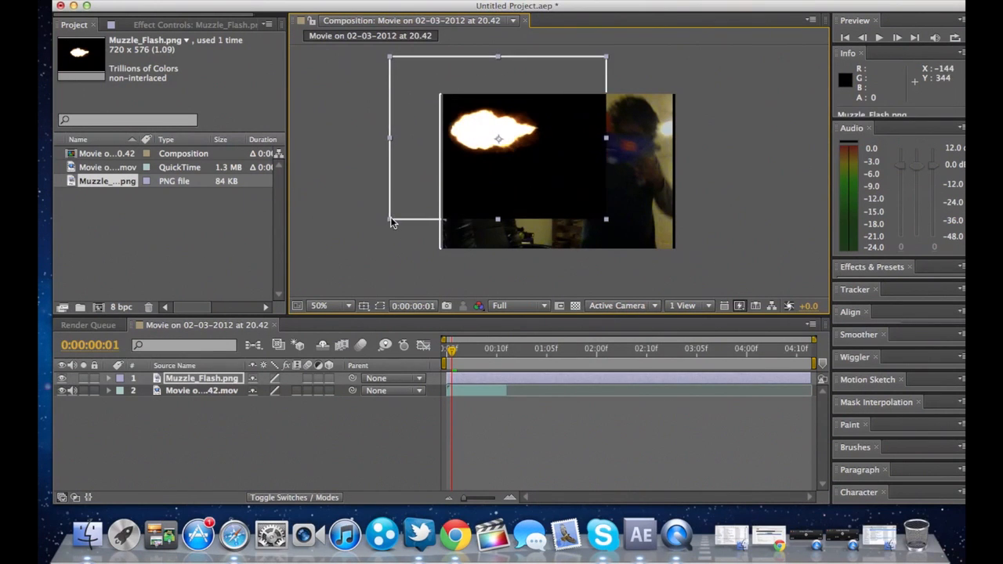
pyautogui.moveTo(465, 159); pyautogui.dragTo(470, 158)
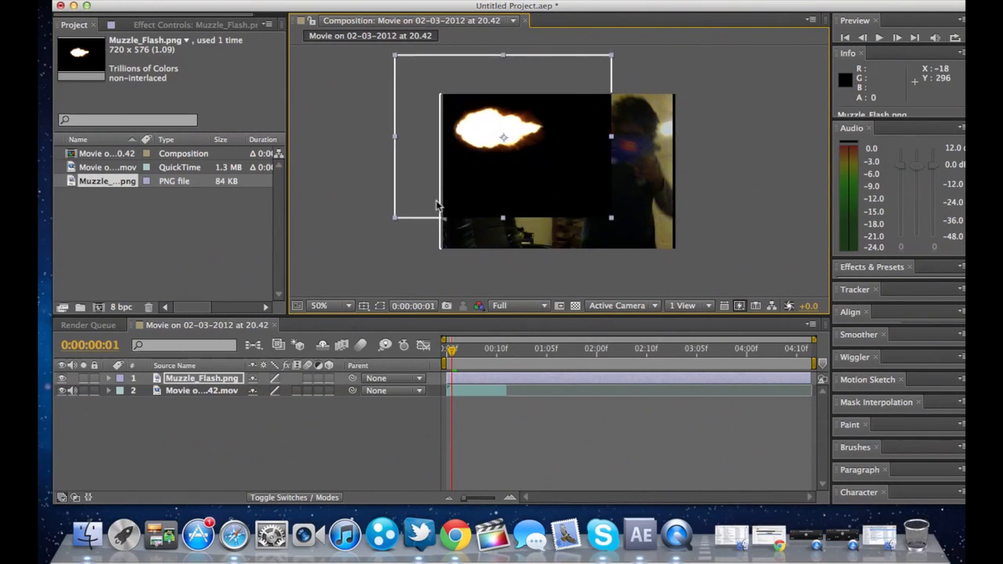
# Set the Muzzle_Flash.png layer's blending mode to Screen and nudge the flame onto the gun's muzzle
pyautogui.click(293, 498)
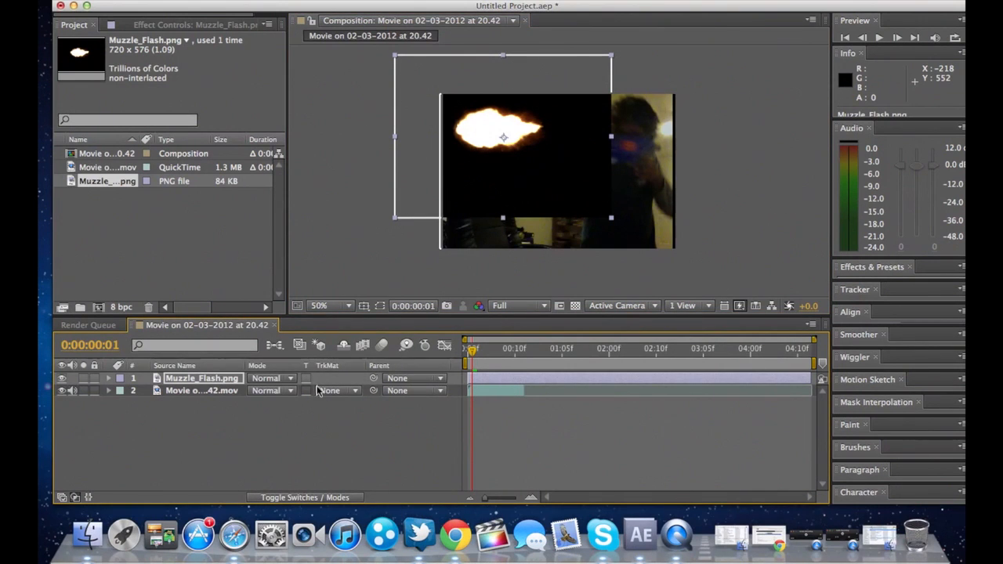
pyautogui.click(286, 379)
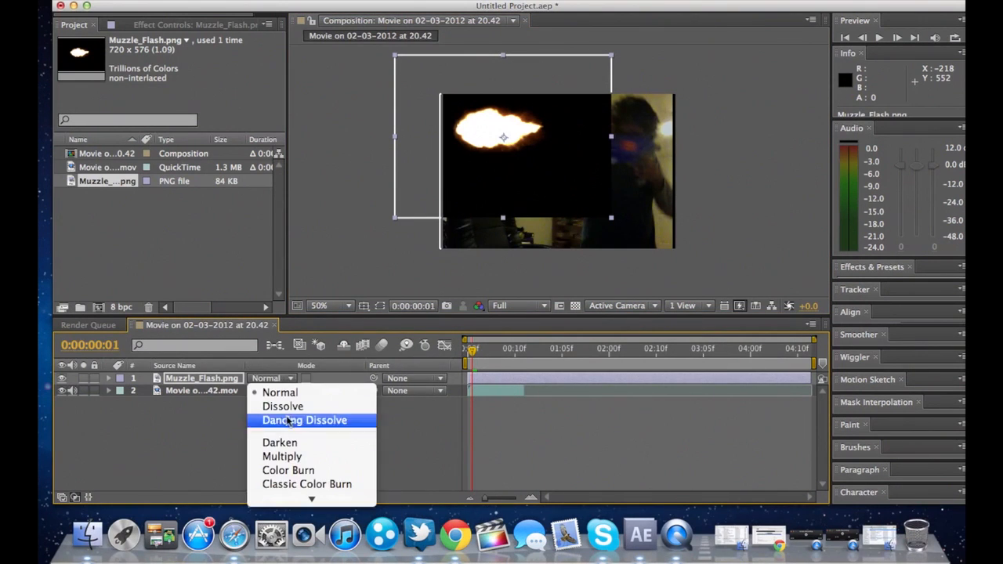
pyautogui.moveTo(310, 497)
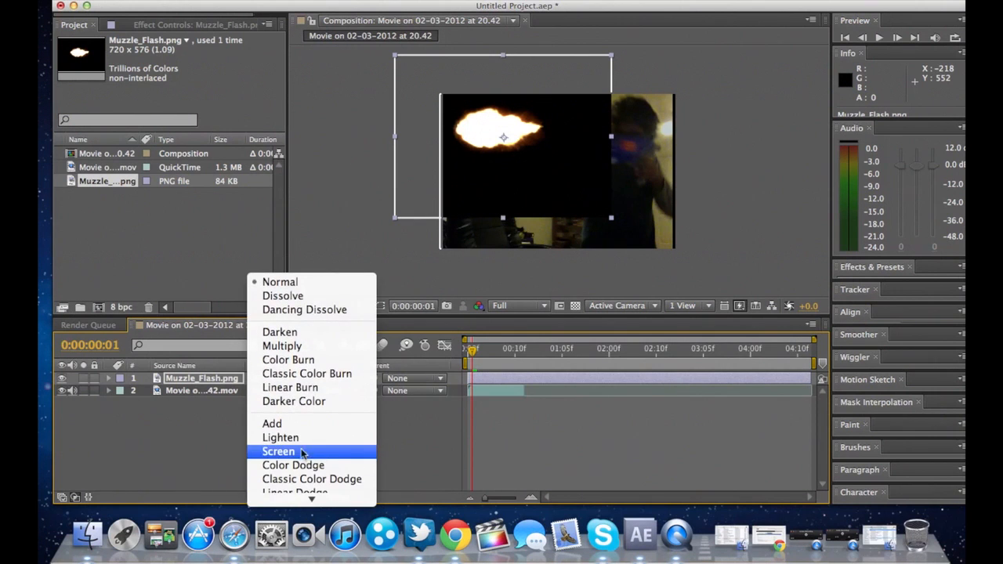
pyautogui.click(298, 453)
pyautogui.moveTo(482, 134)
pyautogui.mouseDown()
pyautogui.moveTo(477, 148)
pyautogui.moveTo(484, 139)
pyautogui.mouseUp()
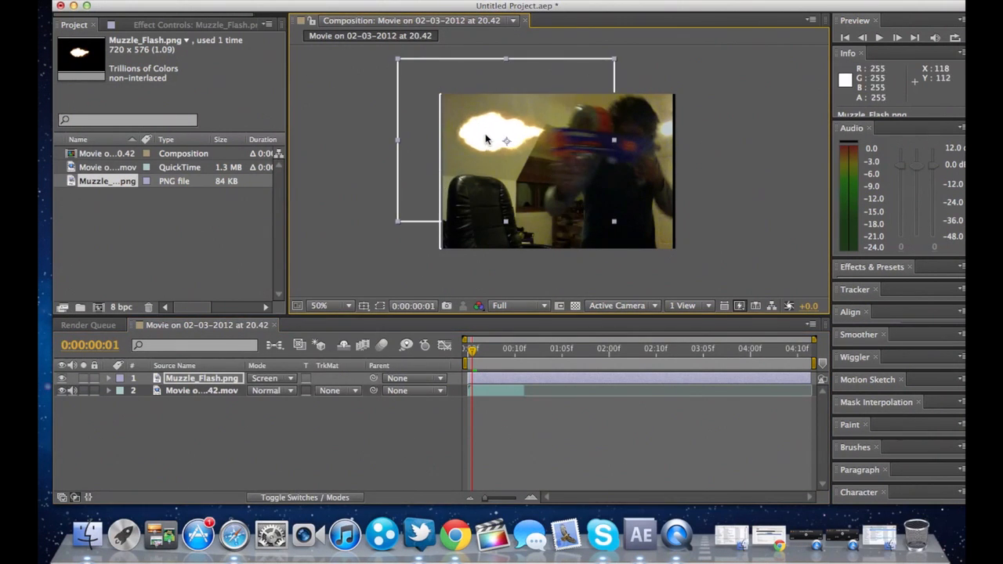
# Play the composition from 0:00:00:00 to check the muzzle flash over the footage
pyautogui.moveTo(474, 351); pyautogui.dragTo(465, 351)
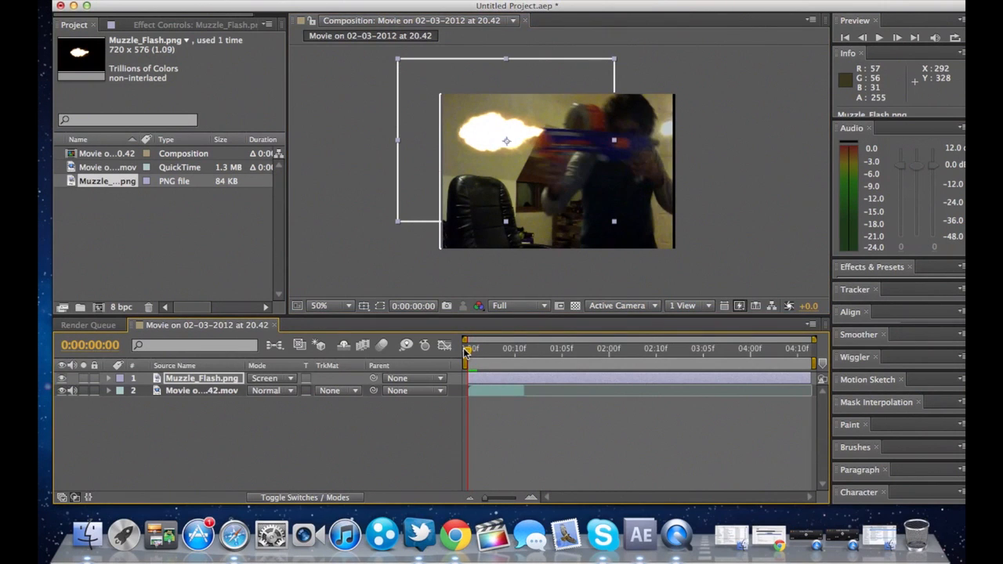
pyautogui.press('space')
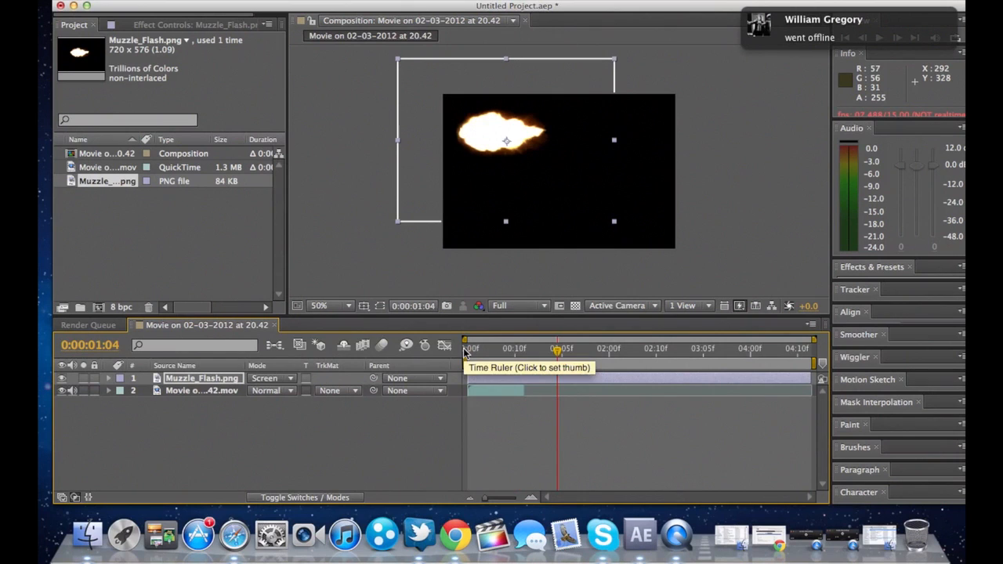
# Trim the Muzzle_Flash.png layer to about the first two frames and play the composition from the start to check it
pyautogui.moveTo(812, 377); pyautogui.dragTo(473, 378)
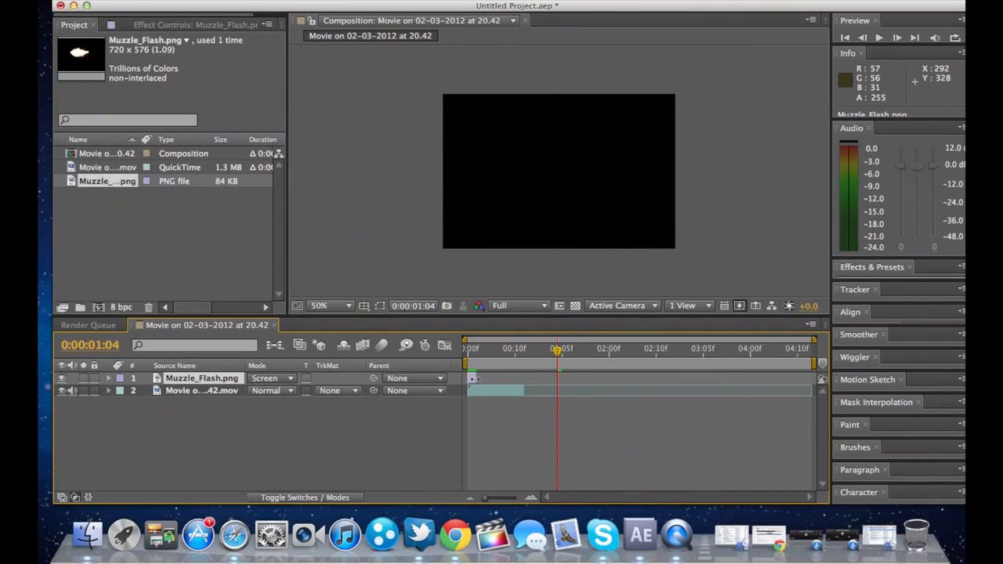
pyautogui.moveTo(557, 350); pyautogui.dragTo(468, 350)
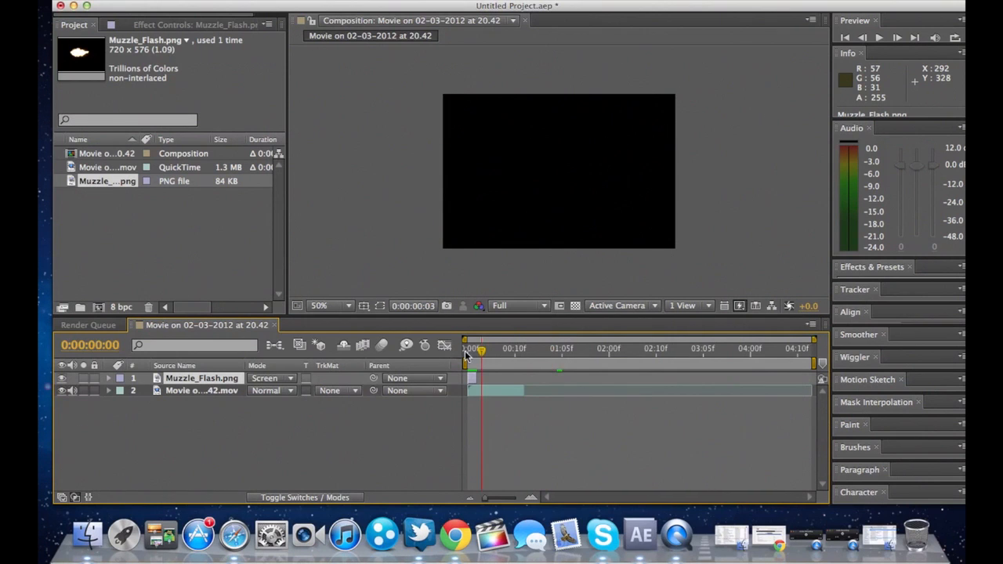
pyautogui.press('space')
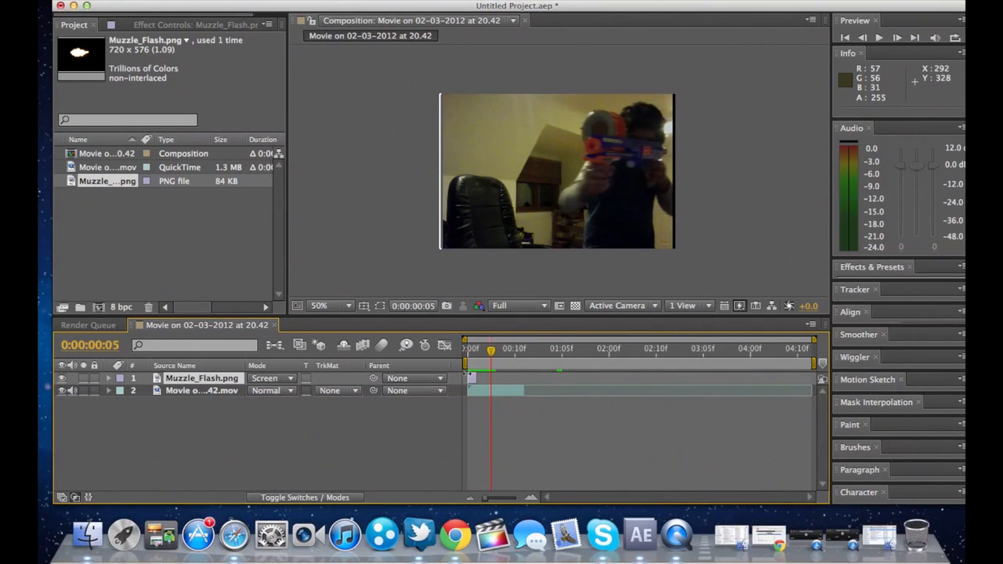
pyautogui.moveTo(470, 378); pyautogui.dragTo(465, 358)
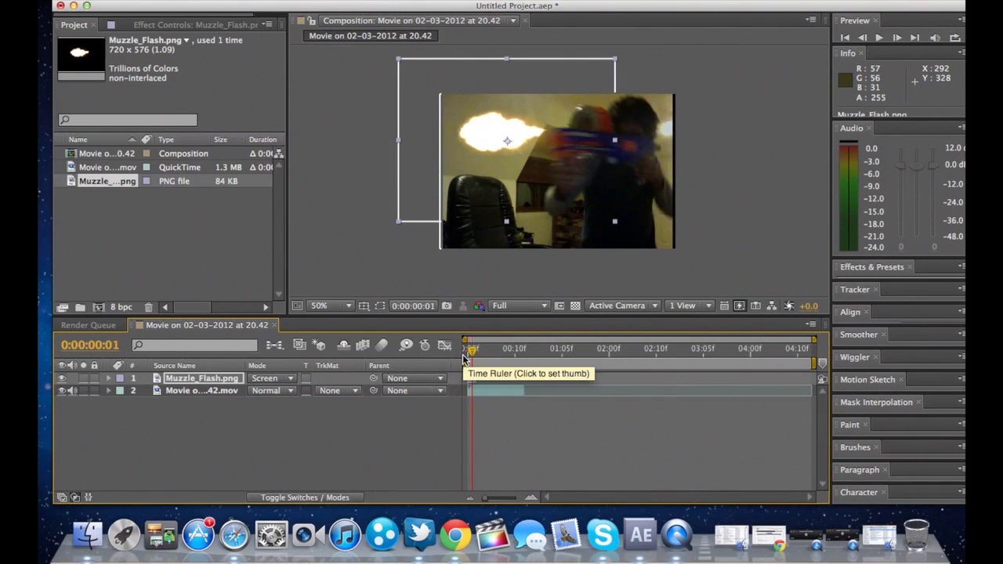
pyautogui.press('space')
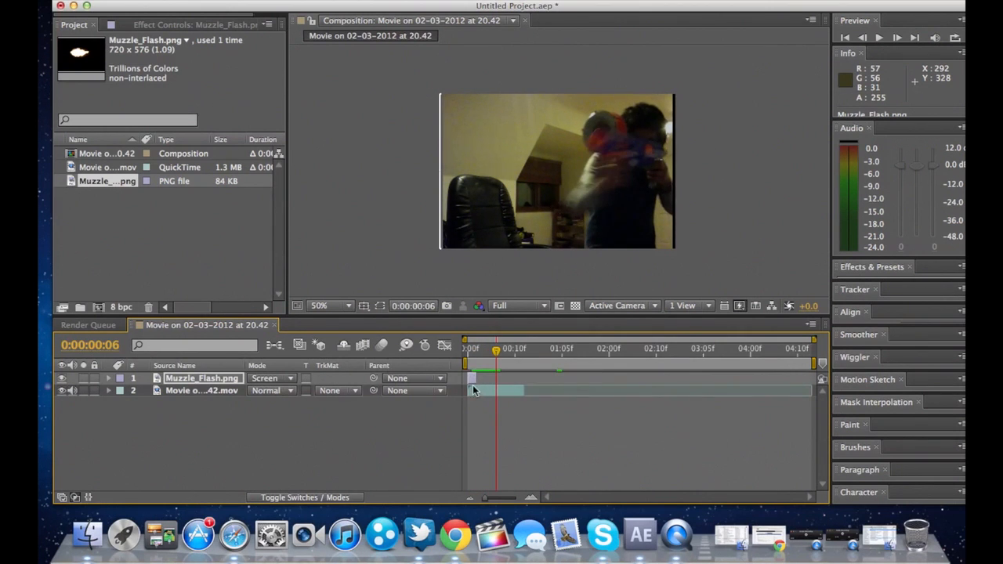
# Move the trimmed Muzzle_Flash.png clip to start at about 0:00:00:06 and step through the frames up to 0:00:00:10
pyautogui.click(470, 380)
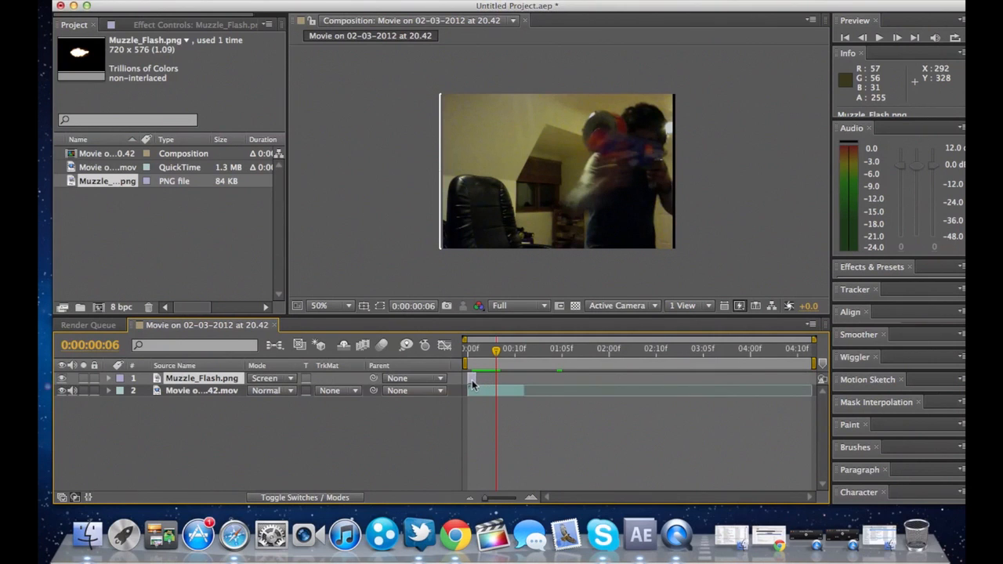
pyautogui.moveTo(478, 379); pyautogui.dragTo(499, 379)
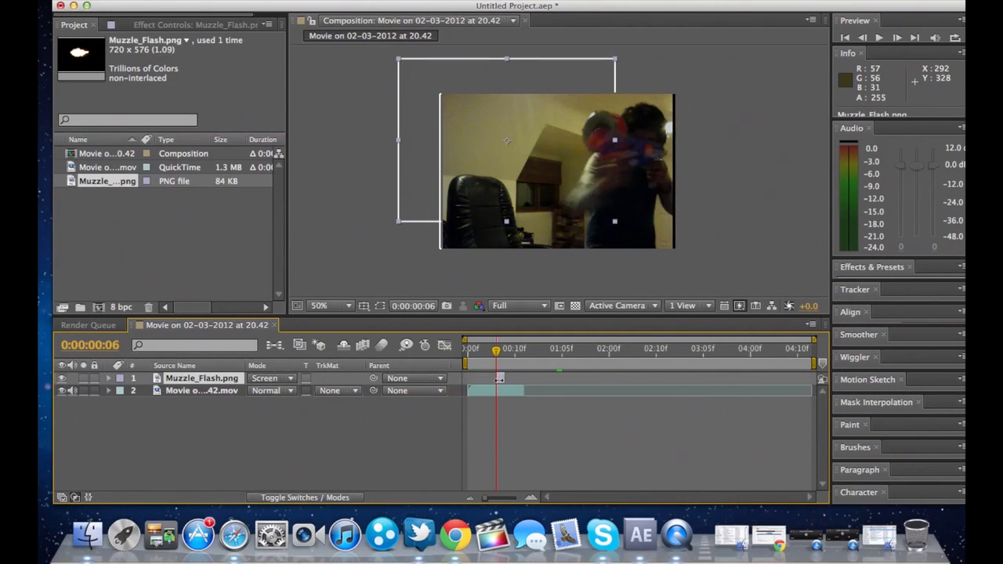
pyautogui.press('pagedown')
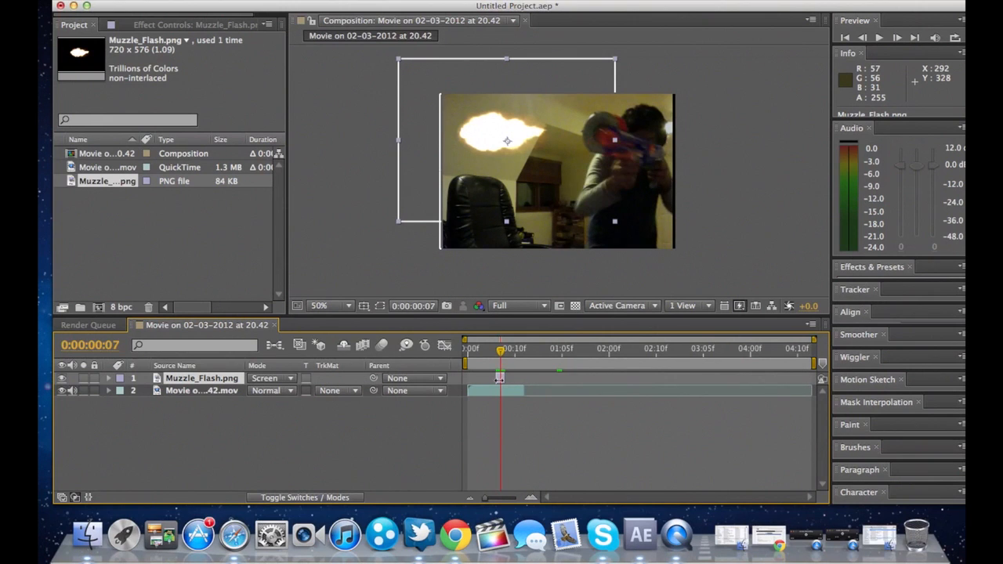
pyautogui.press('pagedown')
pyautogui.press('pagedown')
pyautogui.press('pagedown')
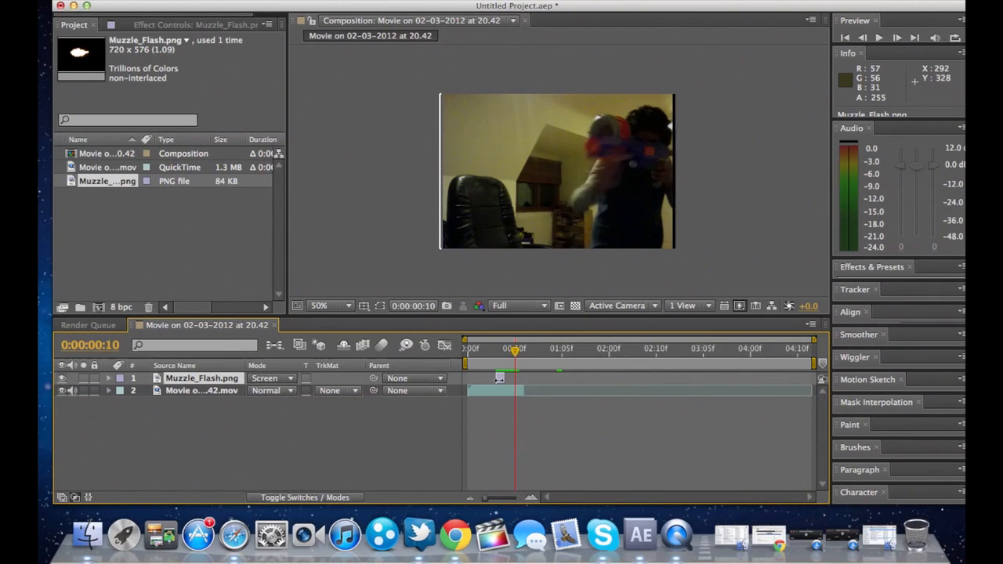
pyautogui.press('pageup')
pyautogui.press('pageup')
pyautogui.press('pageup')
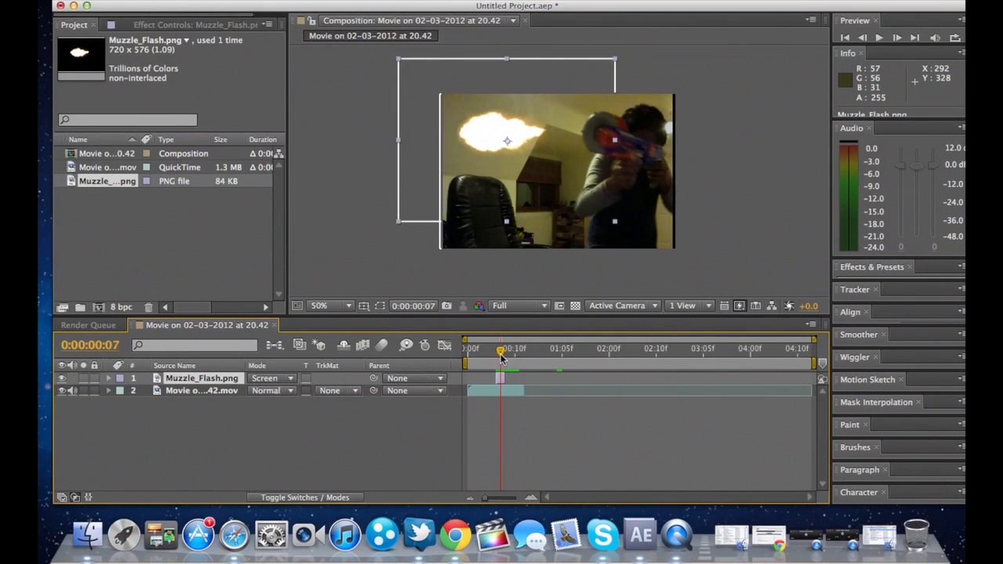
# Play the composition from 0:00:00:00 to check the moved flash, and return the current time to the start
pyautogui.press('Home')
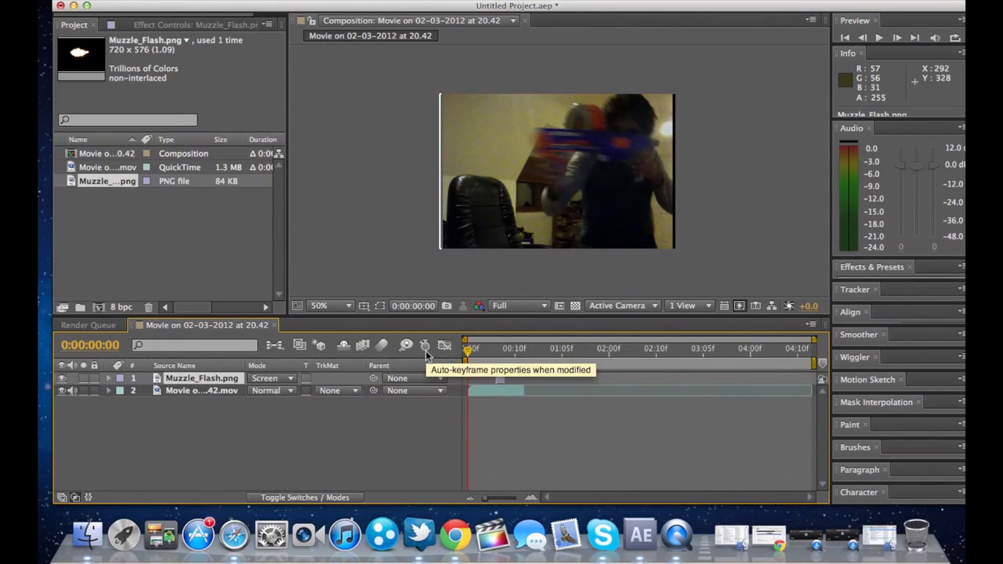
pyautogui.press('space')
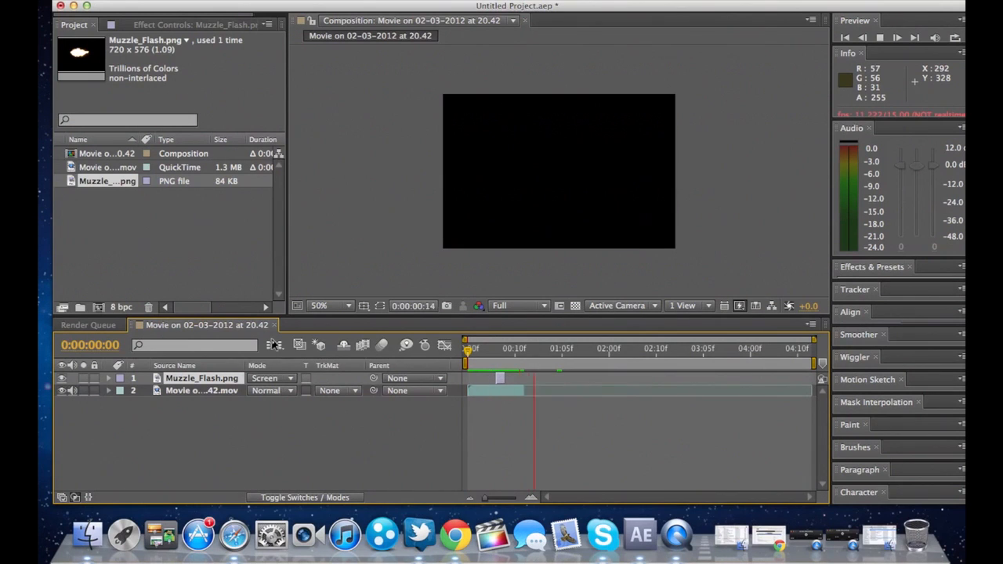
pyautogui.press('space')
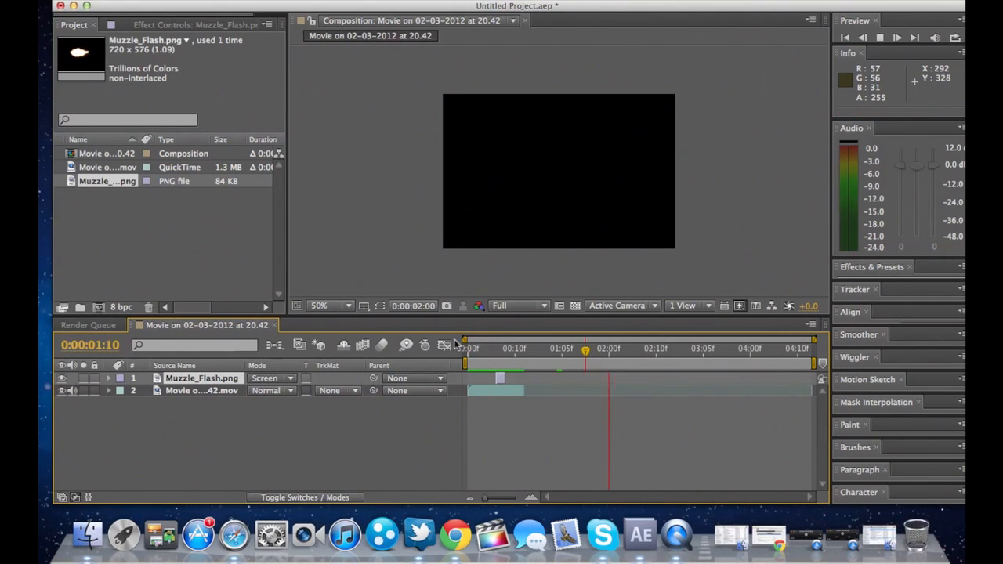
pyautogui.moveTo(624, 352); pyautogui.dragTo(467, 353)
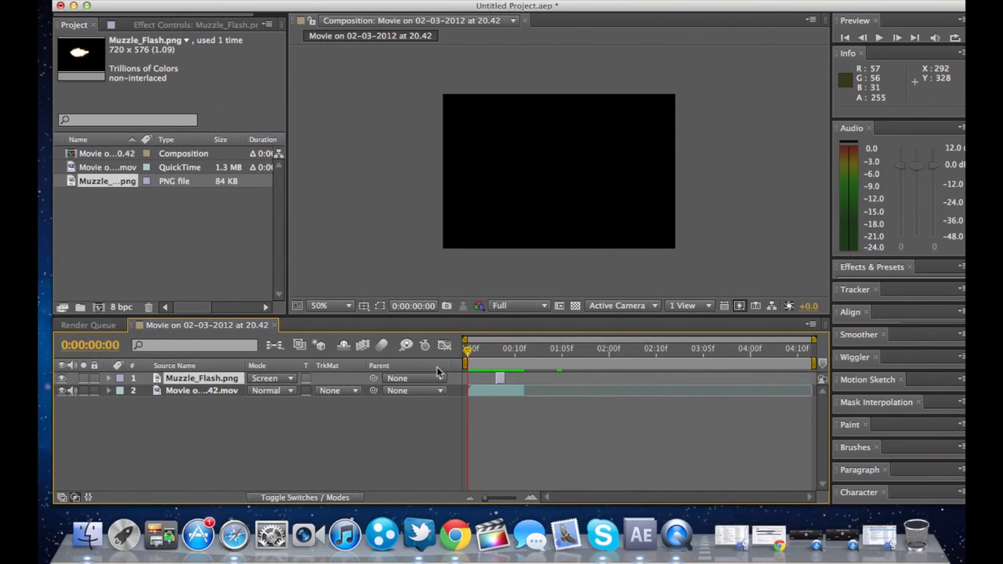
# Duplicate the movie layer beneath Muzzle_Flash.png
pyautogui.click(214, 392)
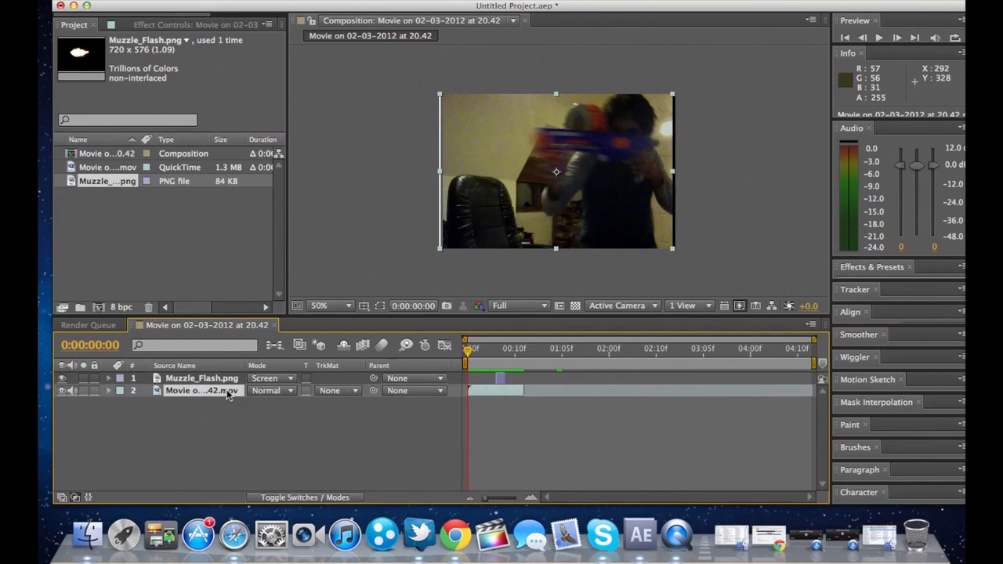
pyautogui.press('super+d')
pyautogui.click(266, 402)
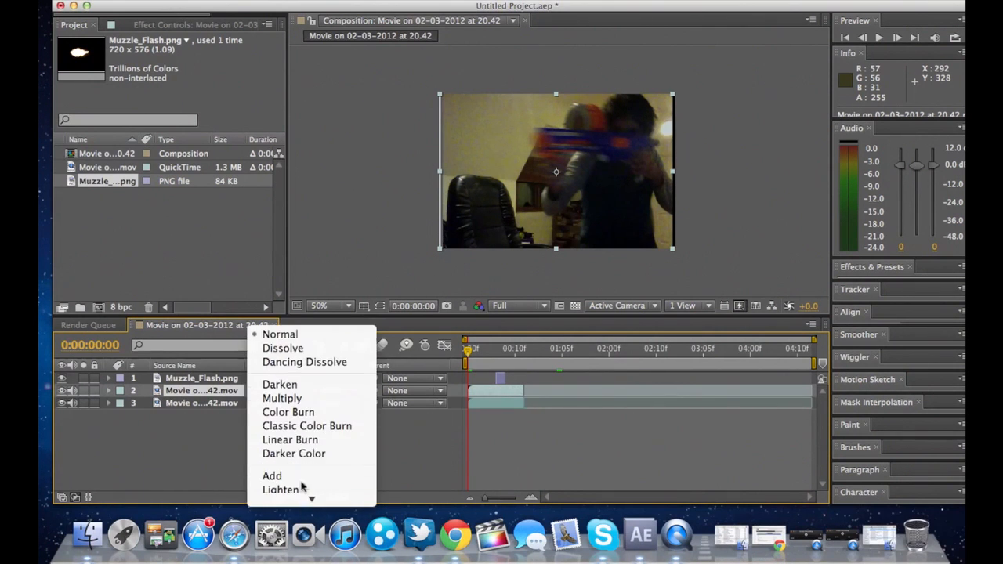
pyautogui.click(276, 475)
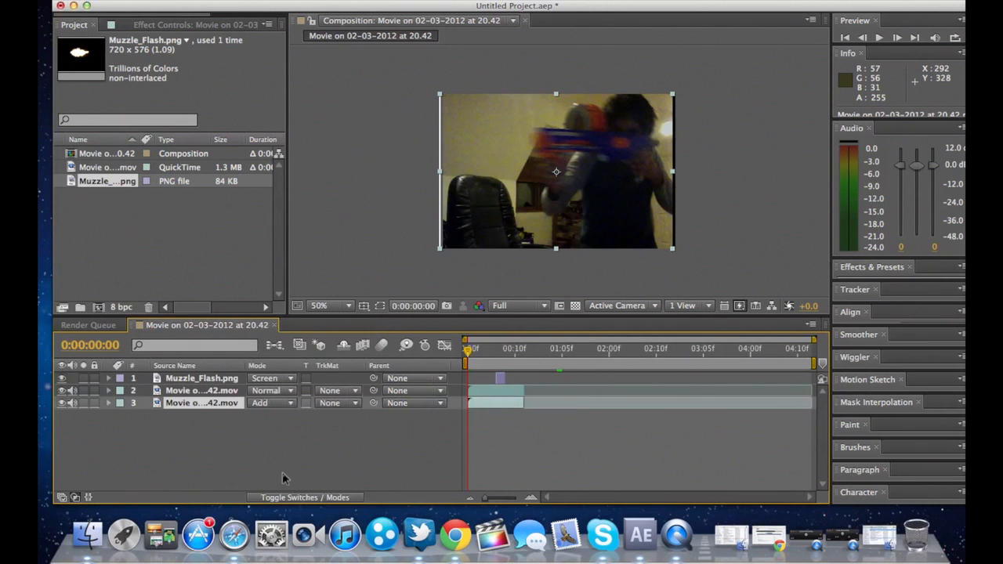
pyautogui.click(259, 404)
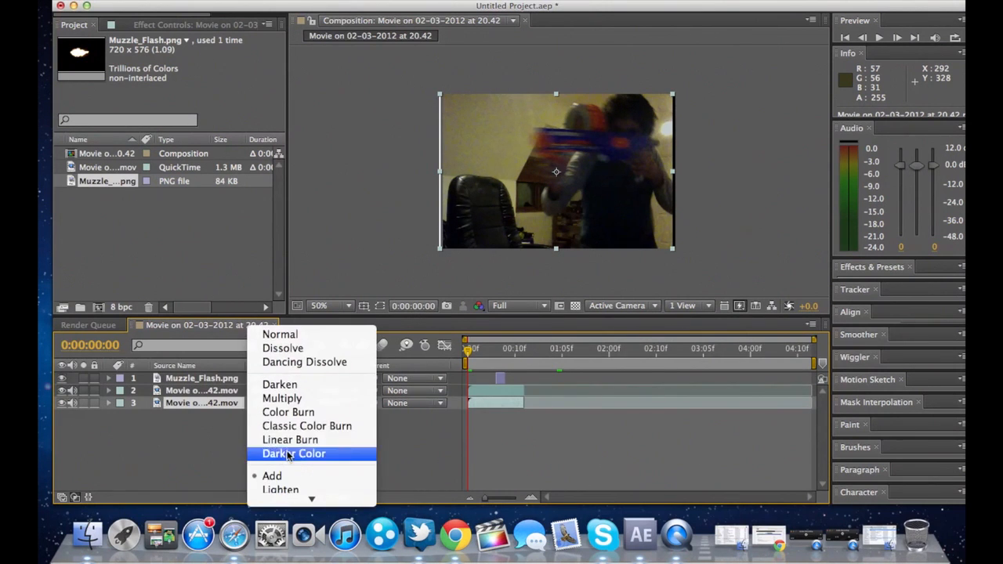
pyautogui.click(274, 333)
# Set the blending mode of the upper movie copy to Add
pyautogui.click(268, 392)
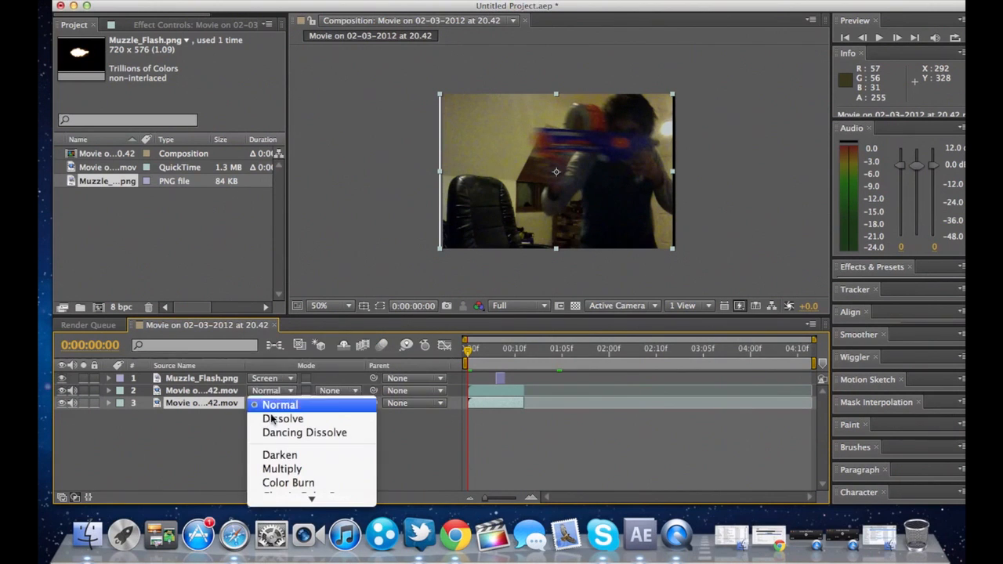
pyautogui.click(274, 423)
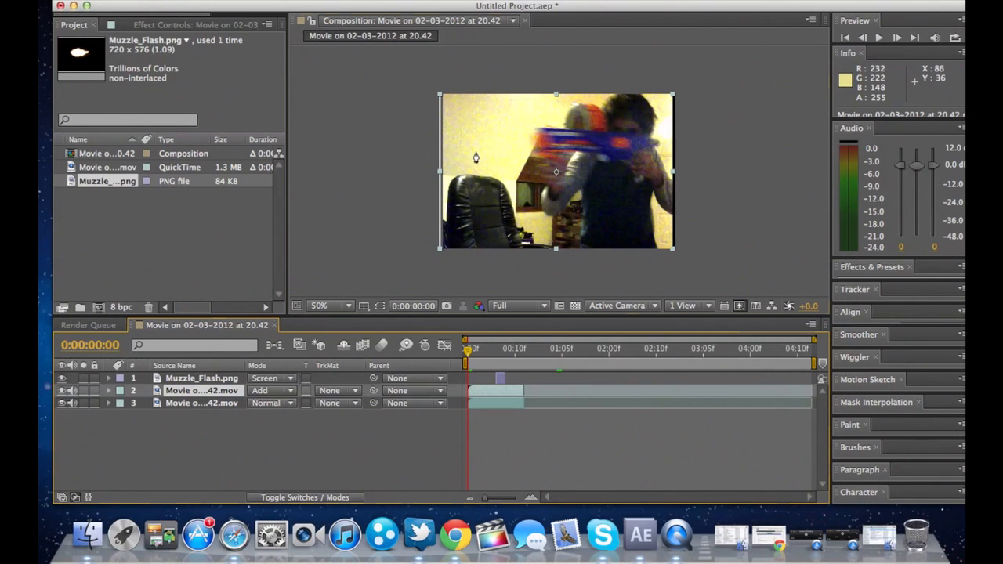
pyautogui.moveTo(473, 106); pyautogui.dragTo(475, 150)
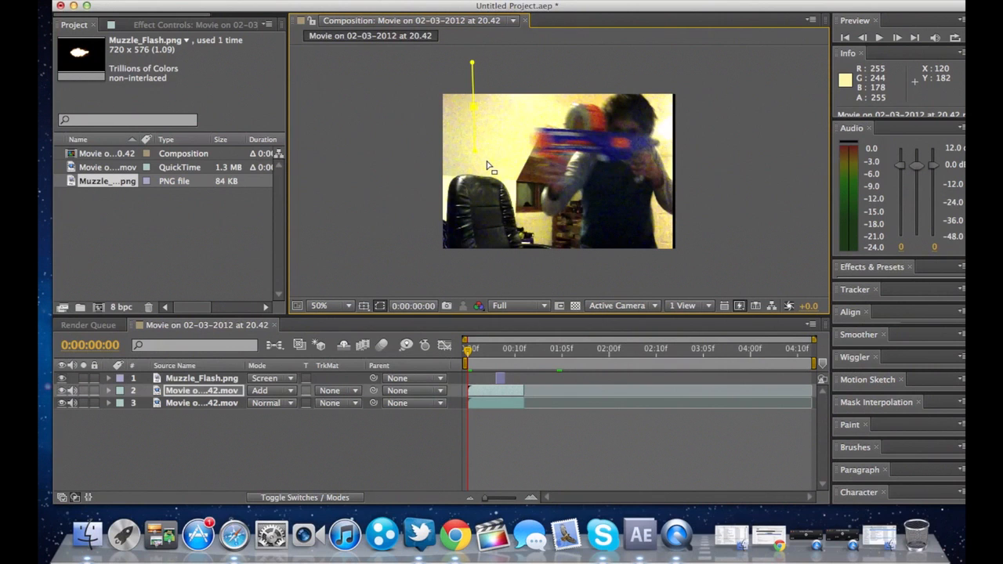
pyautogui.press('super+z')
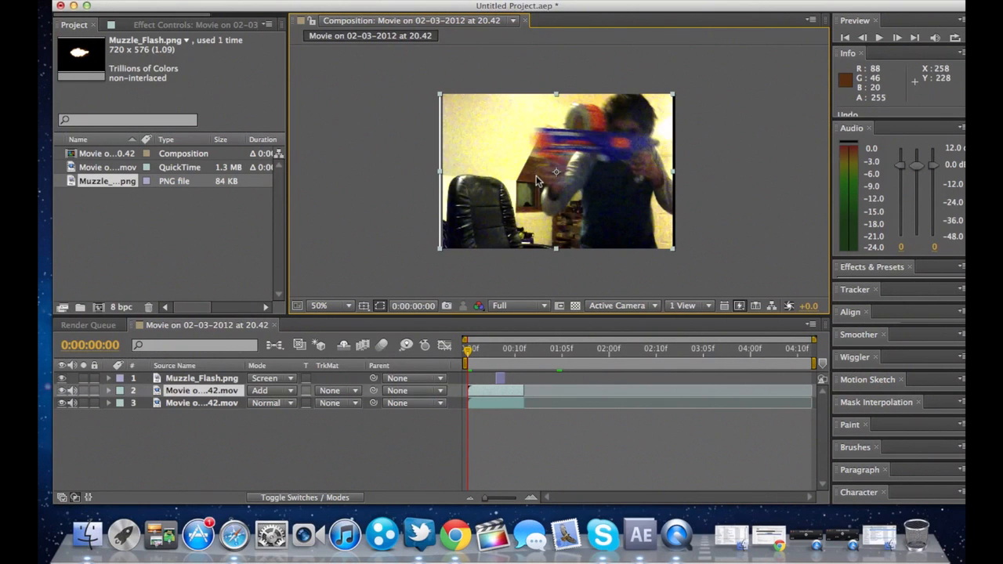
pyautogui.moveTo(532, 170)
pyautogui.mouseDown()
pyautogui.moveTo(534, 183)
pyautogui.moveTo(534, 169)
pyautogui.mouseUp()
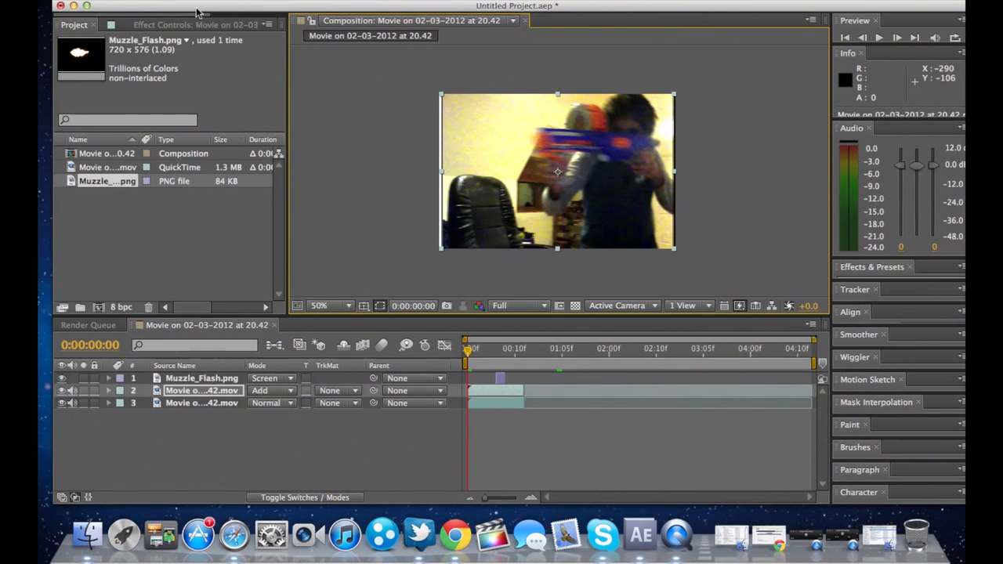
pyautogui.click(174, 25)
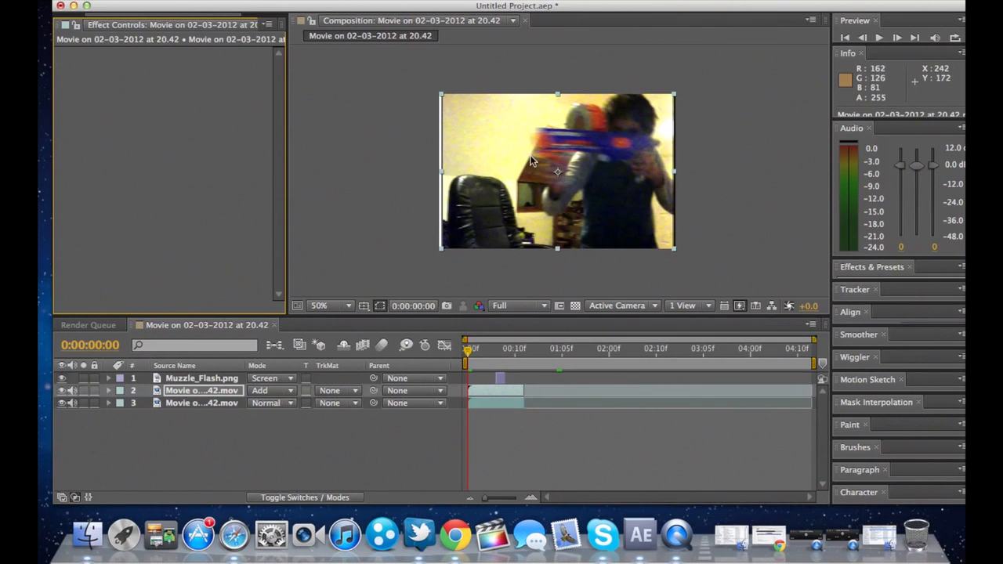
# Draw a closed mask around the person's torso on the upper movie copy with the Pen tool
pyautogui.click(549, 188)
pyautogui.click(553, 213)
pyautogui.click(566, 229)
pyautogui.click(597, 237)
pyautogui.click(606, 235)
pyautogui.click(618, 232)
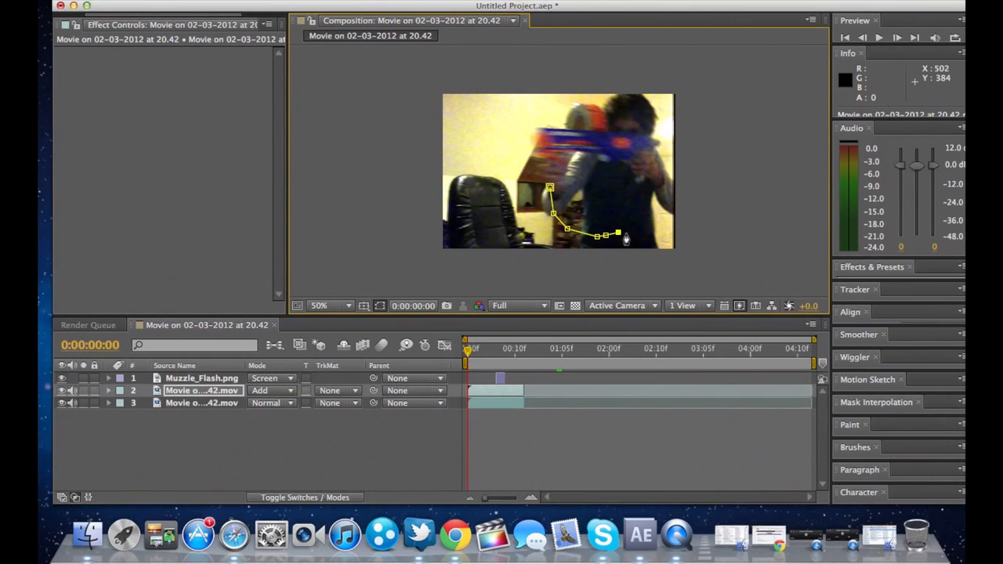
pyautogui.click(642, 230)
pyautogui.click(642, 200)
pyautogui.click(618, 185)
pyautogui.click(588, 170)
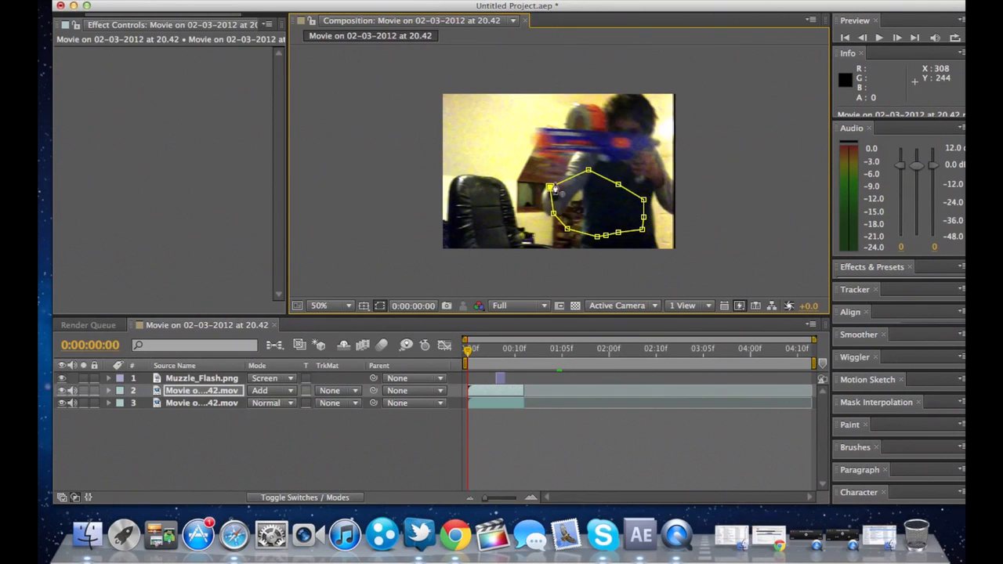
pyautogui.click(549, 188)
pyautogui.click(269, 26)
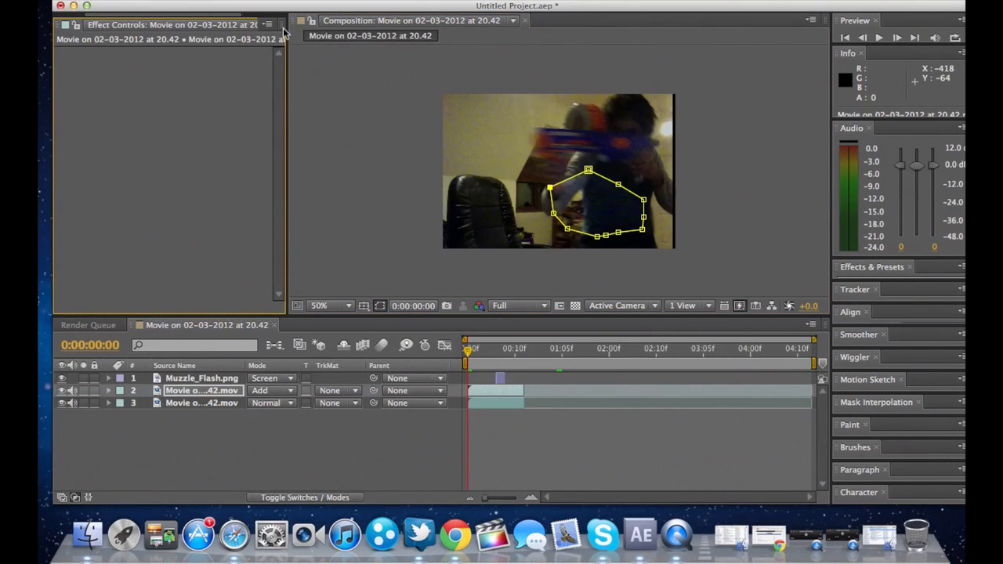
pyautogui.click(156, 27)
pyautogui.click(115, 52)
pyautogui.click(157, 30)
pyautogui.click(161, 38)
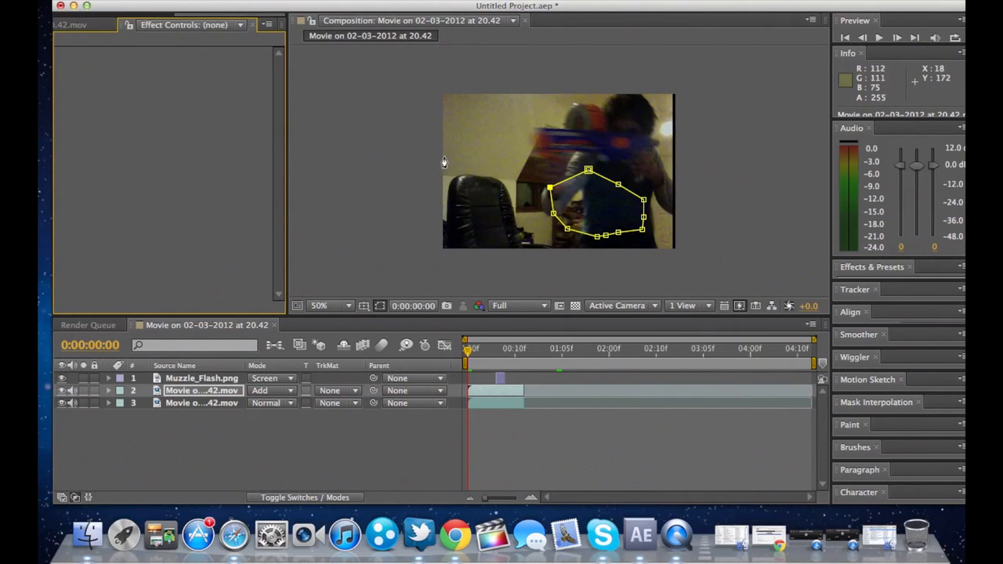
pyautogui.click(67, 28)
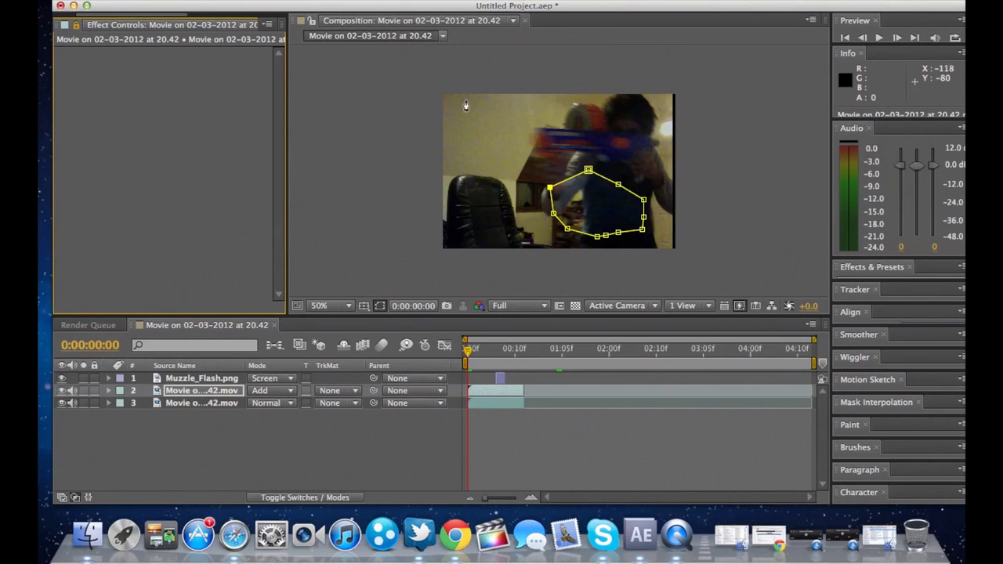
# Draw a second closed mask on the upper movie copy around the hand and forearm at the rear of the gun
pyautogui.click(618, 174)
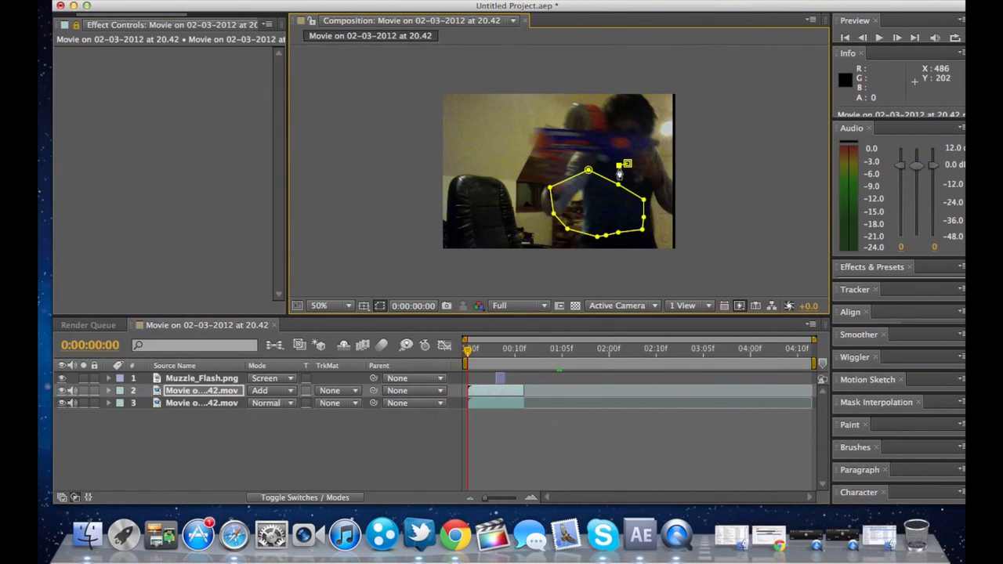
pyautogui.click(629, 184)
pyautogui.click(628, 162)
# Draw a closed mask around the top of the person's head on the upper movie copy
pyautogui.click(611, 103)
pyautogui.click(611, 115)
pyautogui.click(641, 124)
pyautogui.click(644, 107)
pyautogui.click(622, 98)
pyautogui.click(611, 104)
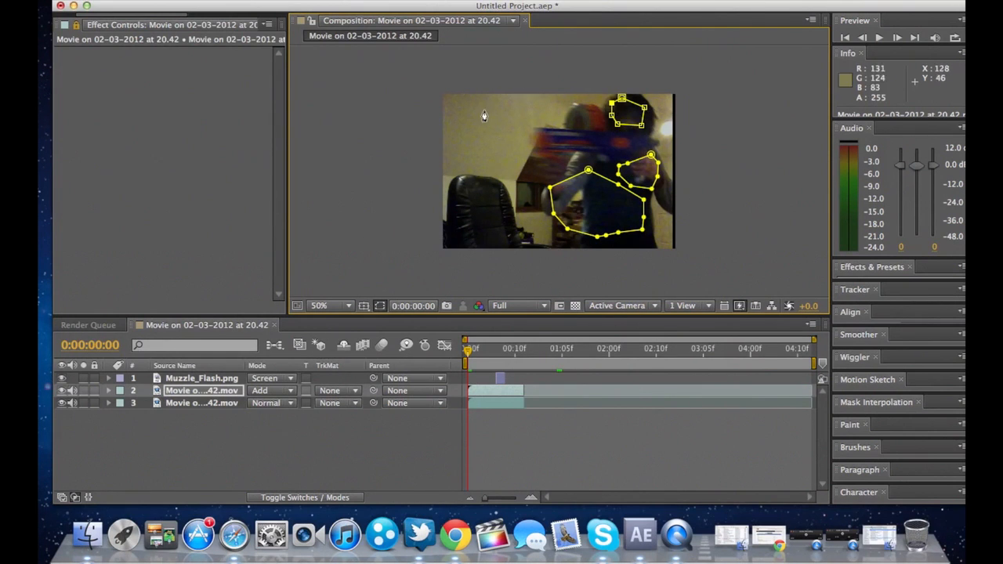
# Draw a small closed mask around the front hand below the gun barrel on the upper movie copy
pyautogui.click(543, 160)
pyautogui.click(530, 171)
pyautogui.click(549, 183)
pyautogui.click(569, 169)
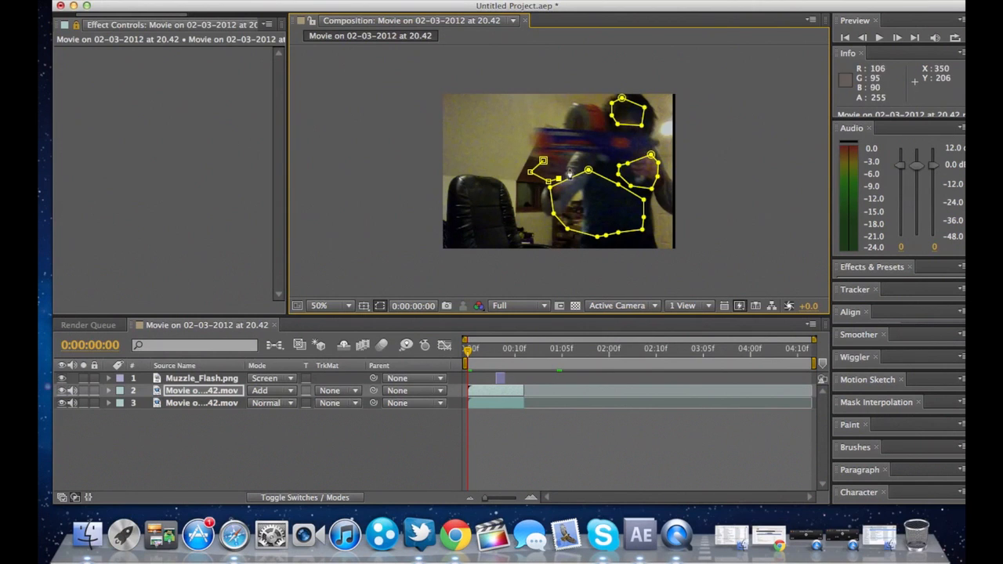
pyautogui.click(543, 160)
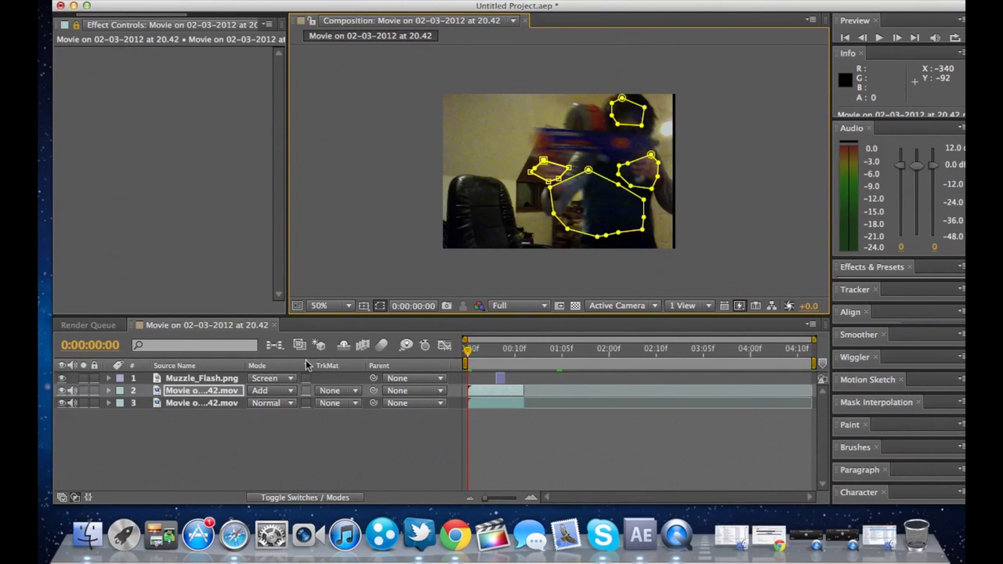
pyautogui.press('super+n')
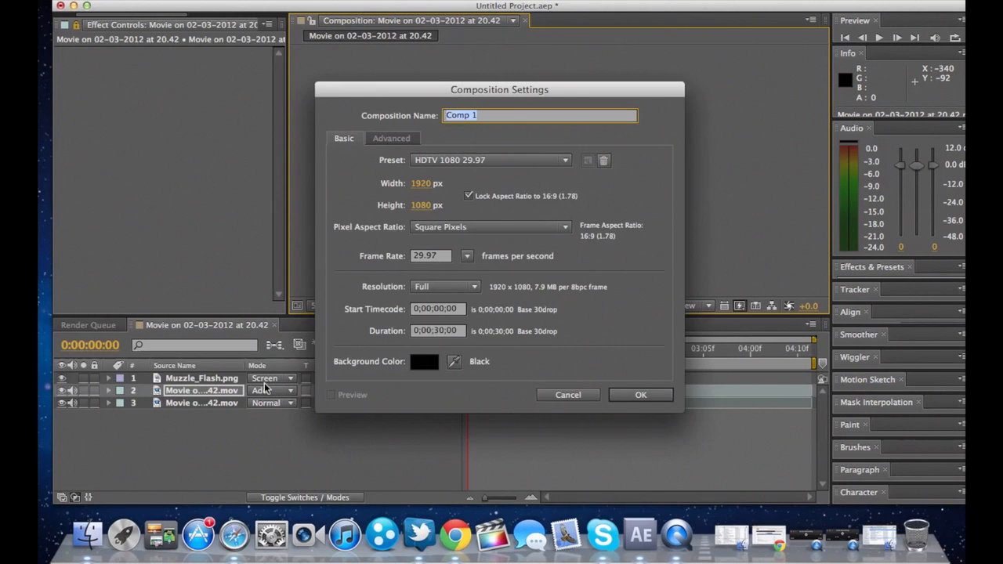
pyautogui.click(569, 395)
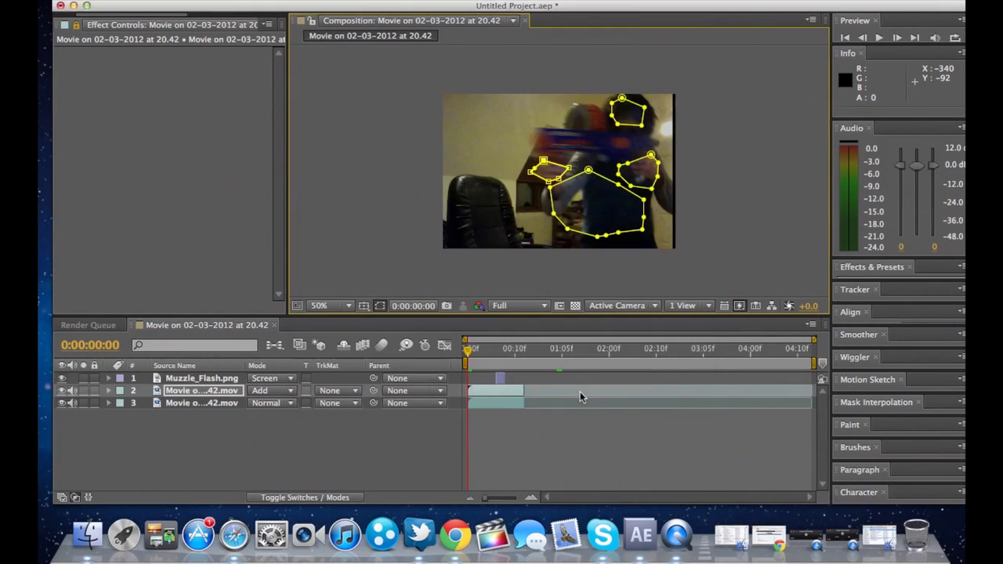
pyautogui.click(215, 390)
pyautogui.rightClick(215, 390)
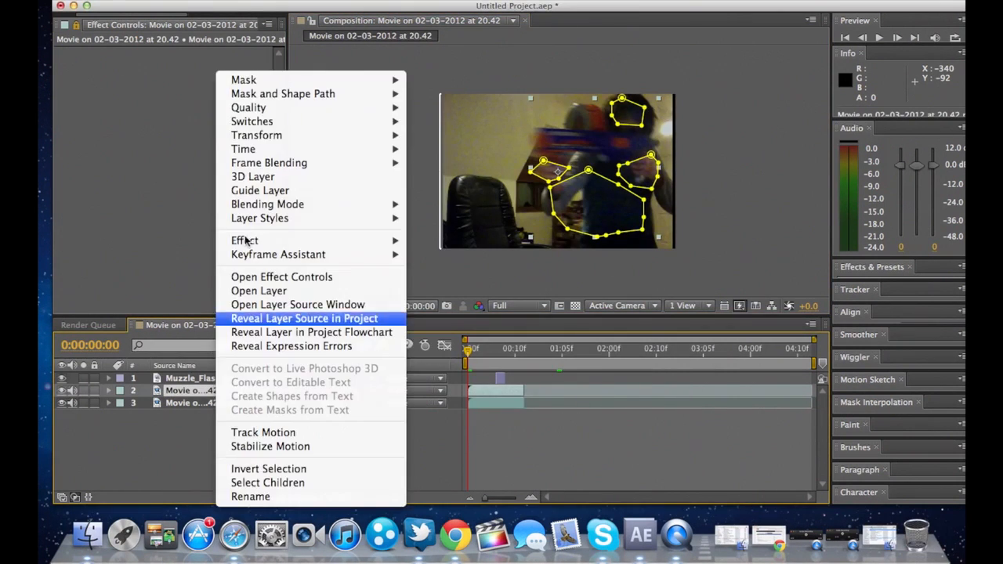
pyautogui.moveTo(315, 83)
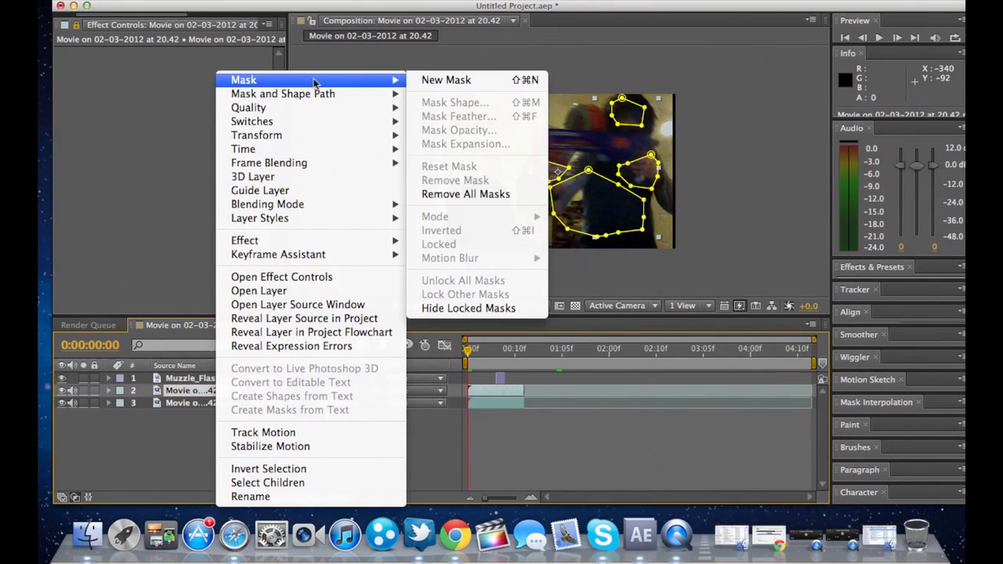
pyautogui.click(166, 91)
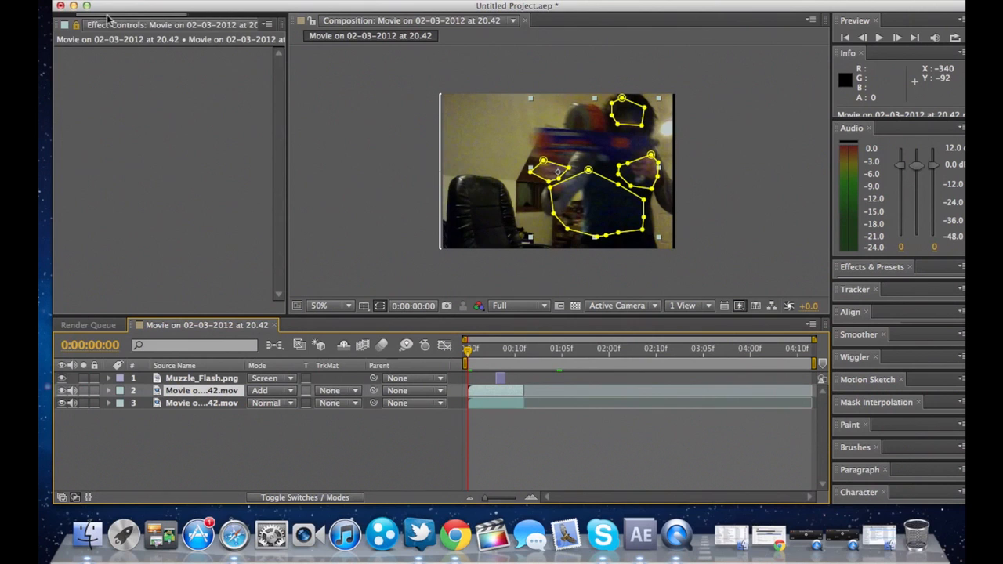
pyautogui.moveTo(109, 15); pyautogui.dragTo(220, 23)
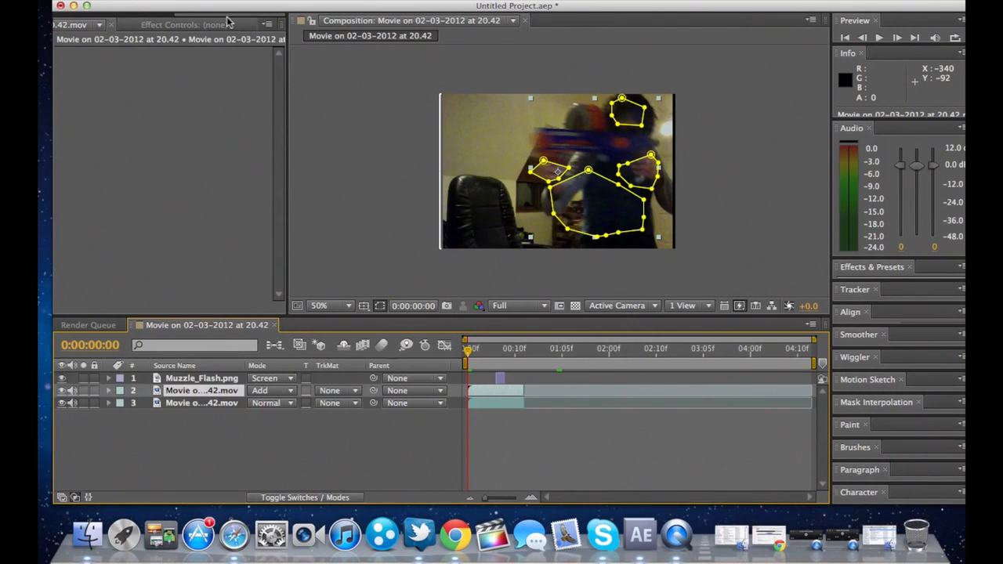
pyautogui.click(228, 21)
pyautogui.moveTo(178, 15); pyautogui.dragTo(55, 16)
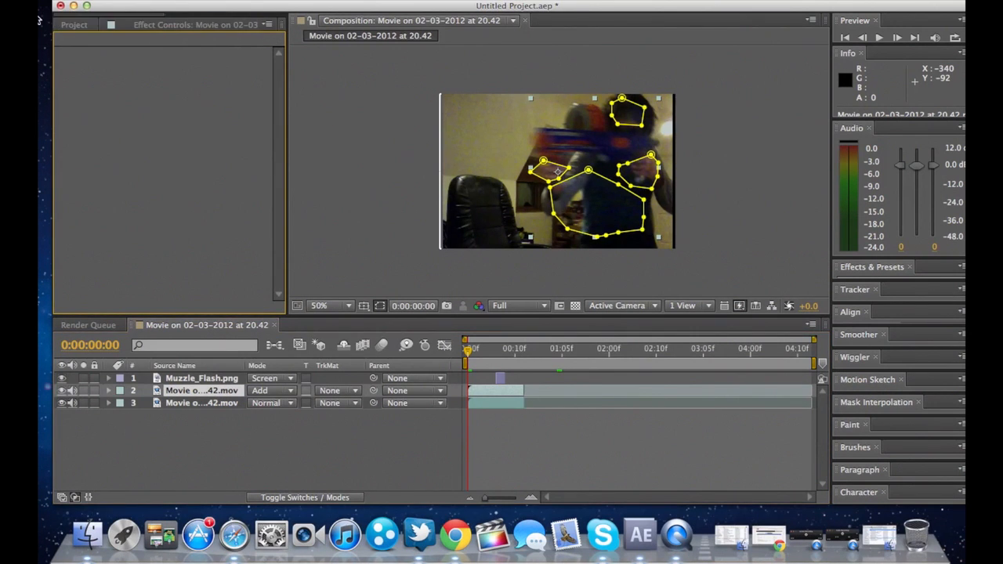
pyautogui.click(73, 25)
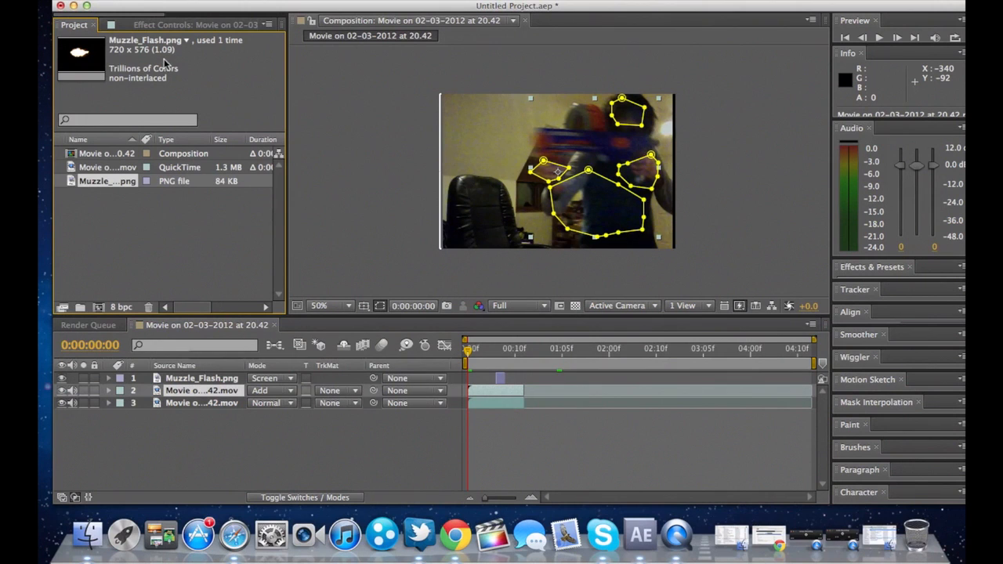
pyautogui.click(157, 1)
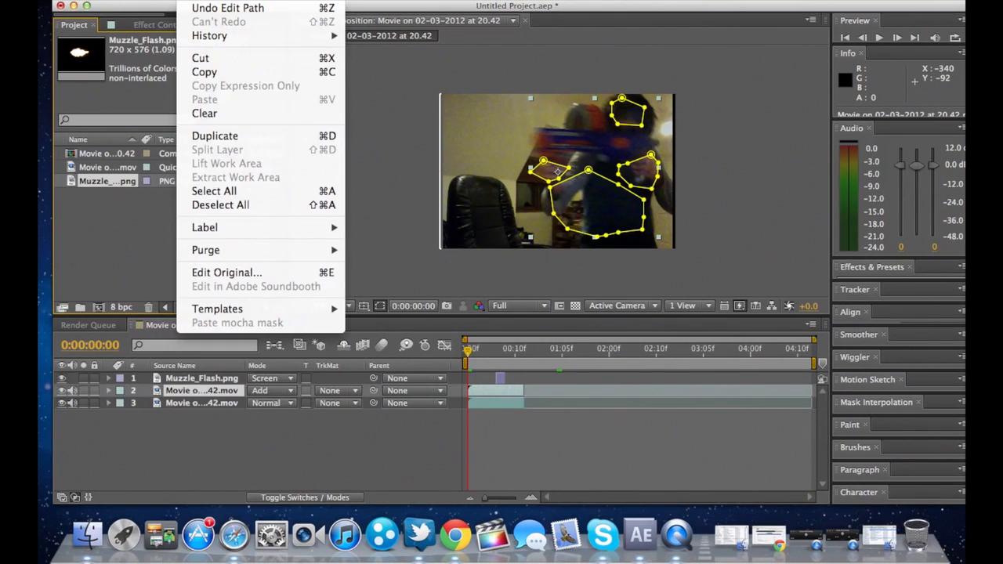
pyautogui.moveTo(235, 0)
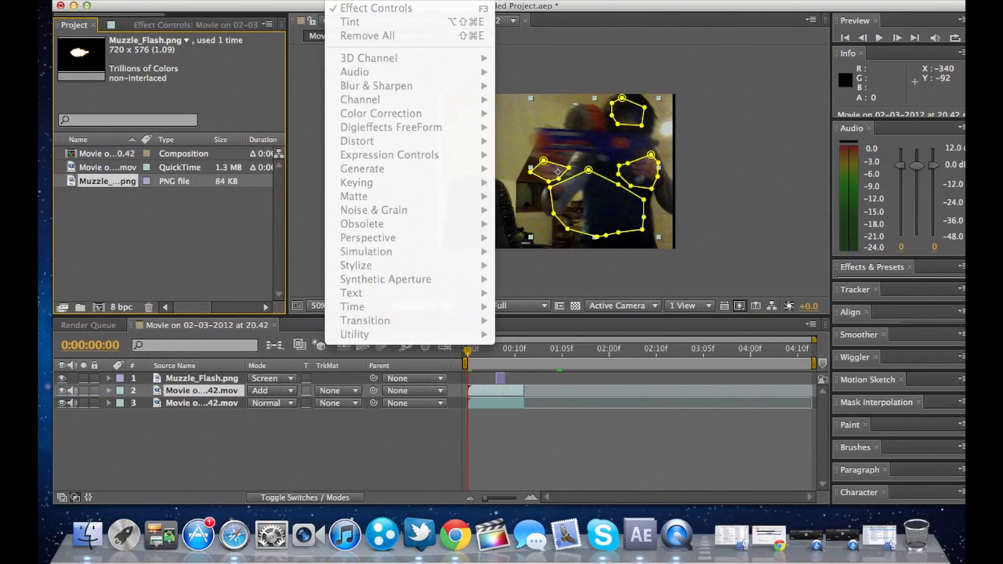
pyautogui.click(175, 42)
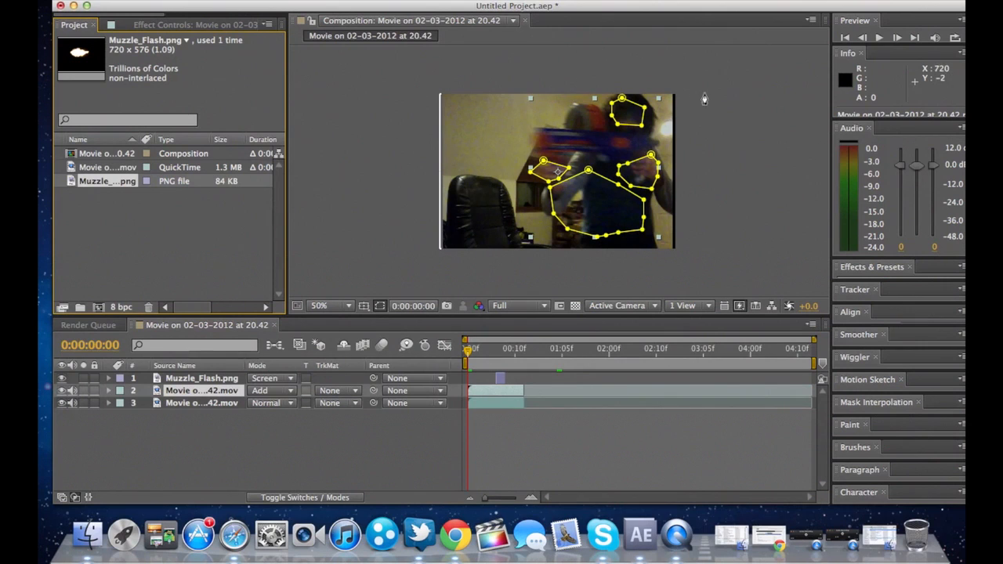
pyautogui.click(878, 403)
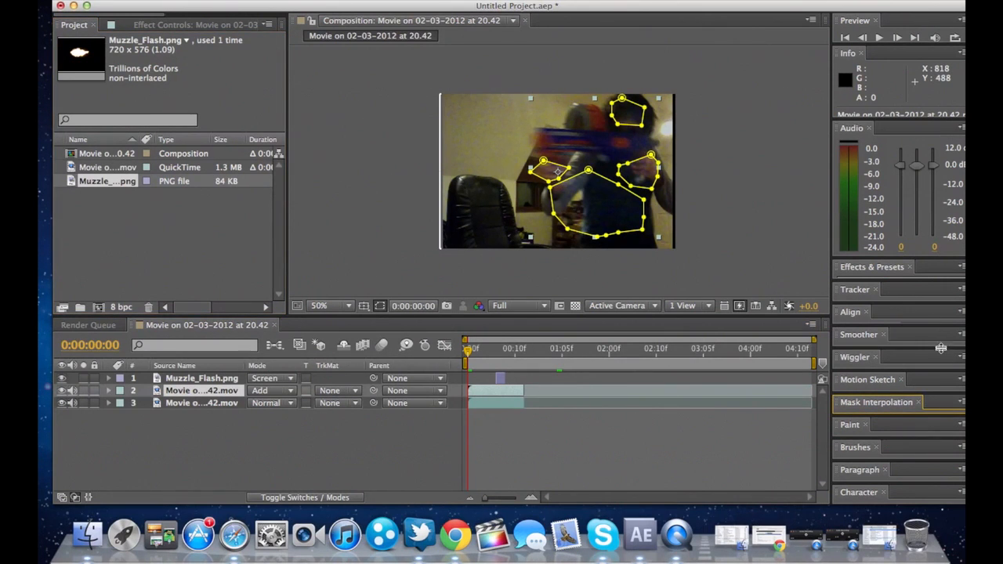
pyautogui.moveTo(896, 168)
pyautogui.mouseDown()
pyautogui.moveTo(901, 235)
pyautogui.moveTo(909, 149)
pyautogui.moveTo(901, 179)
pyautogui.mouseUp()
pyautogui.click(291, 220)
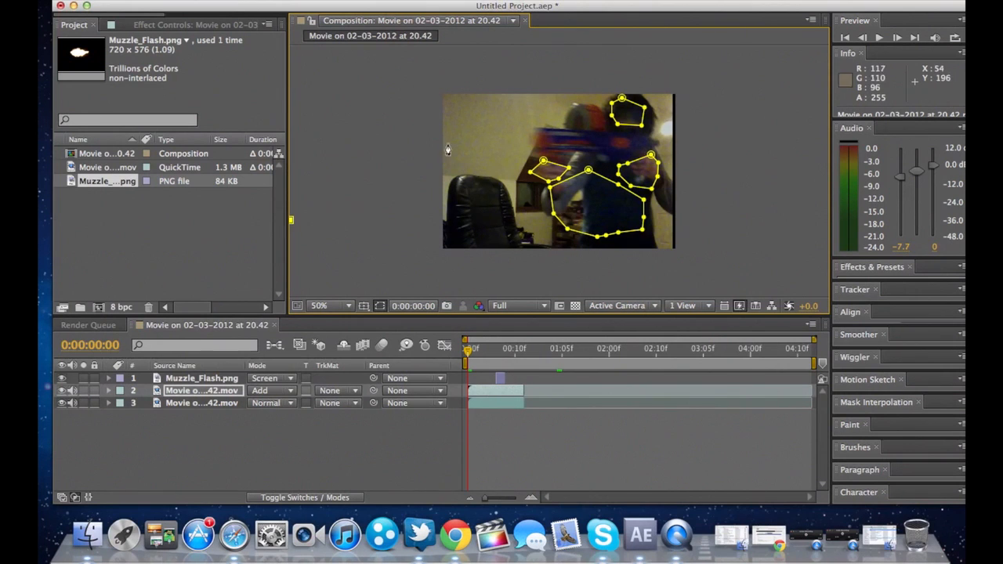
pyautogui.click(466, 124)
pyautogui.press('super+z')
pyautogui.press('super+z')
# Draw a closed mask over the wall area above the black chair on the upper movie copy with the Pen tool
pyautogui.click(469, 136)
pyautogui.click(464, 167)
pyautogui.click(467, 195)
pyautogui.click(511, 196)
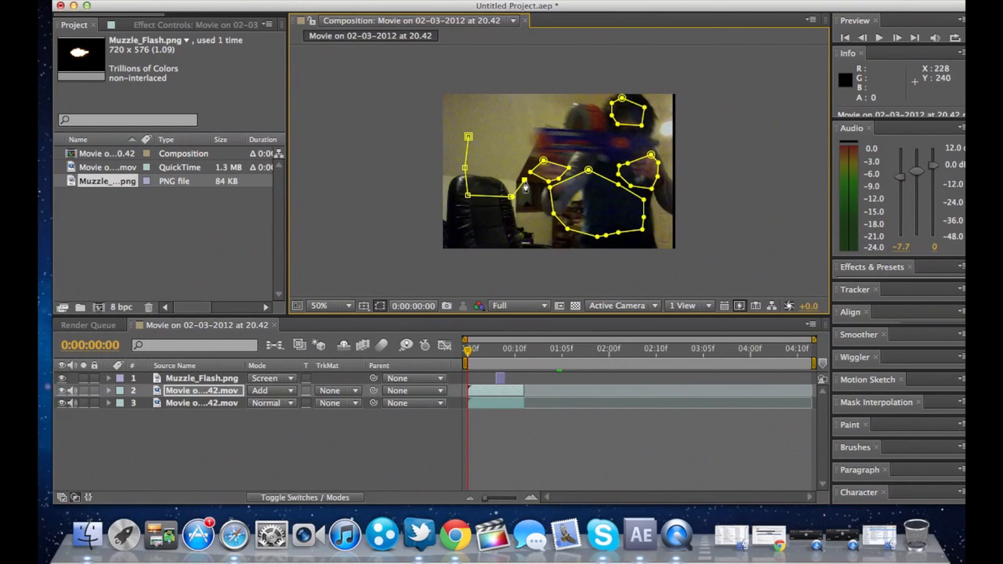
pyautogui.click(470, 137)
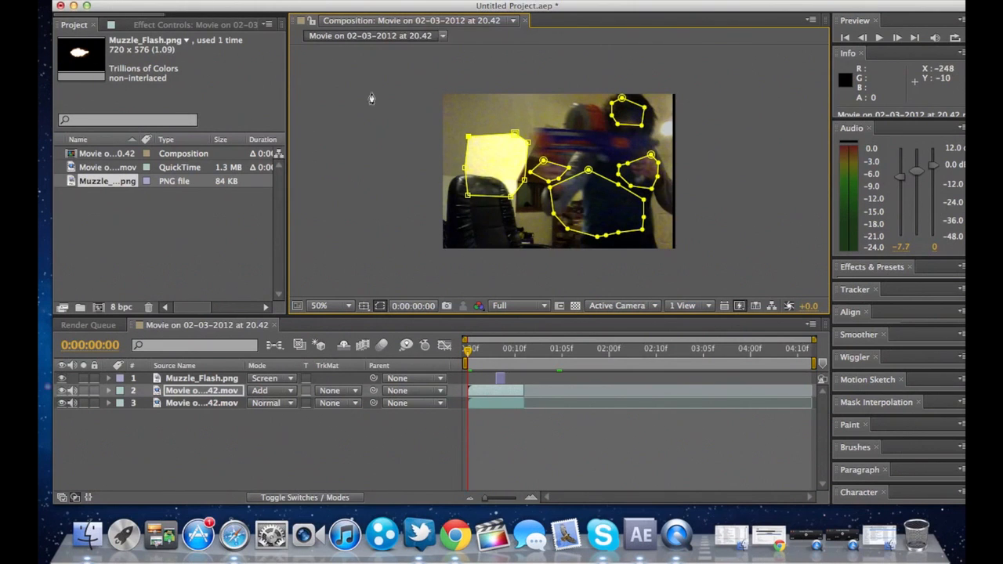
# Draw a closed mask across the upper wall, directly above the previous wall mask, on the upper movie copy
pyautogui.click(454, 105)
pyautogui.click(449, 134)
pyautogui.moveTo(514, 126); pyautogui.dragTo(529, 123)
pyautogui.click(489, 104)
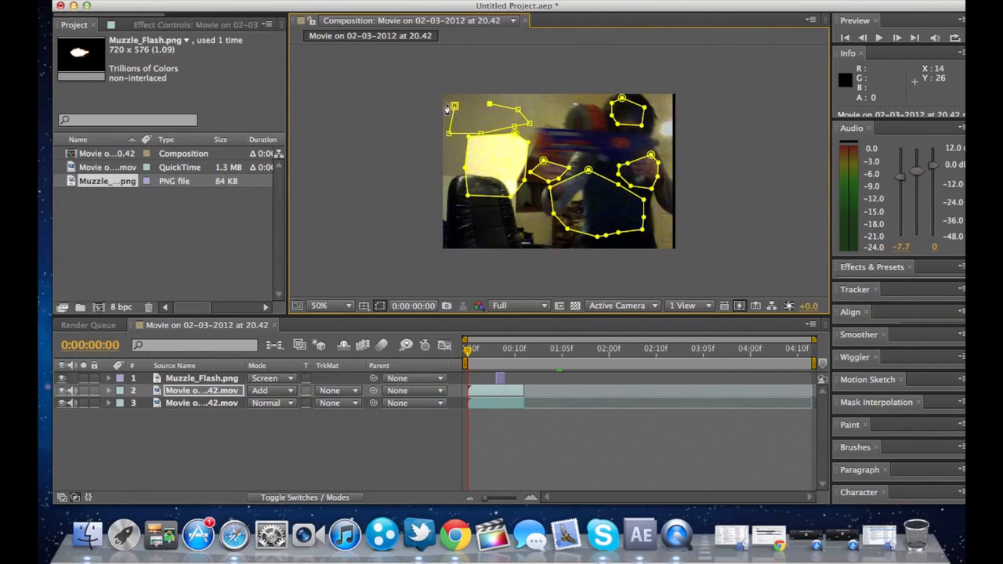
pyautogui.click(455, 105)
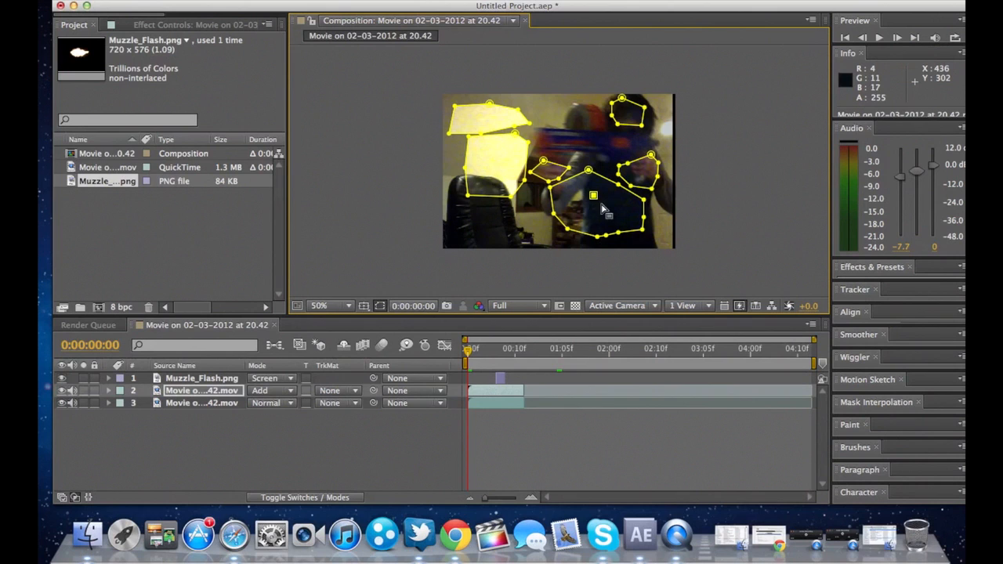
# Draw a closed mask over the lower part of the chair and the area beside it on the upper movie copy
pyautogui.click(469, 232)
pyautogui.click(516, 239)
pyautogui.click(565, 237)
pyautogui.click(485, 212)
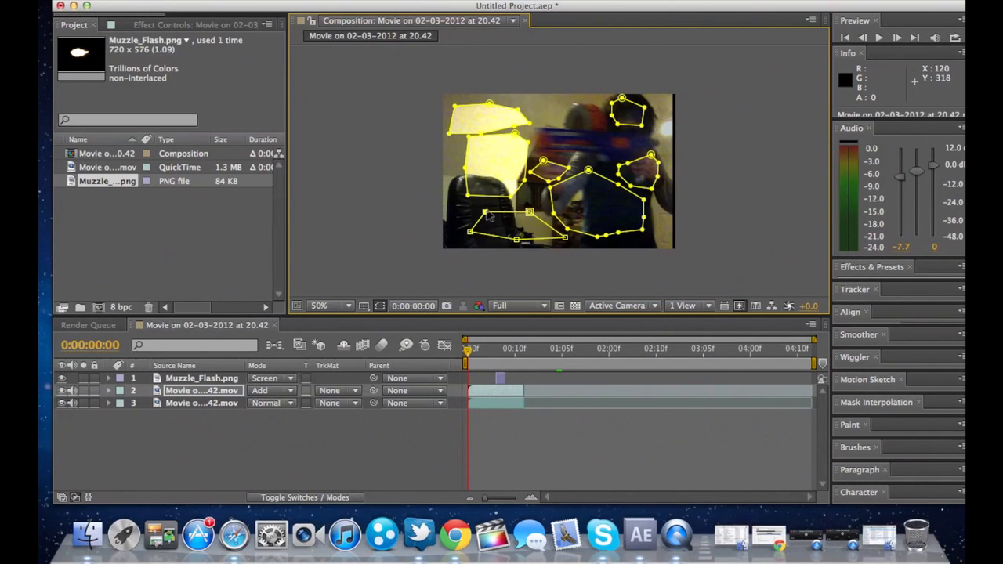
# Draw a small triangular mask between the front hand and the person's chest on the upper movie copy
pyautogui.click(588, 199)
pyautogui.click(552, 171)
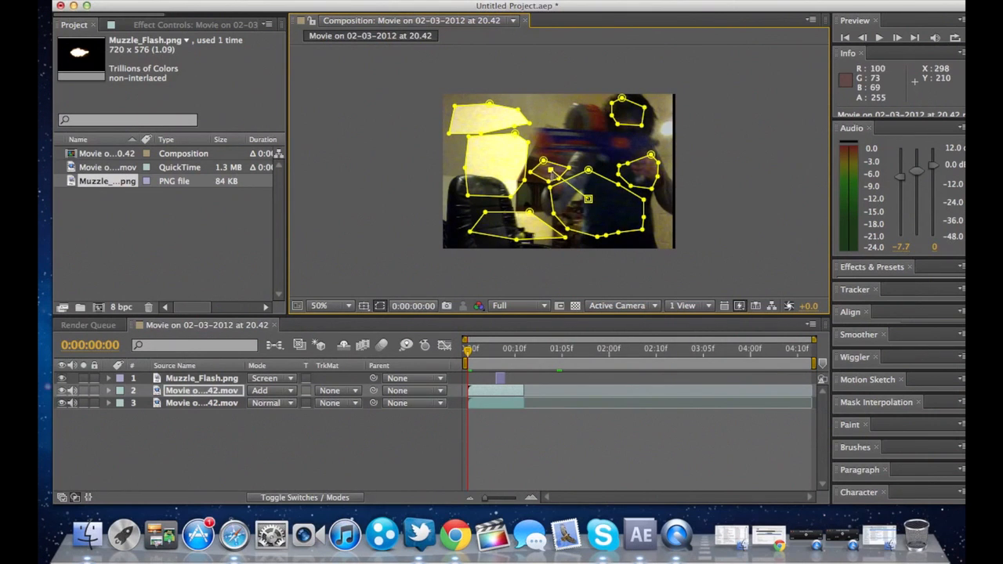
pyautogui.click(560, 200)
pyautogui.click(589, 199)
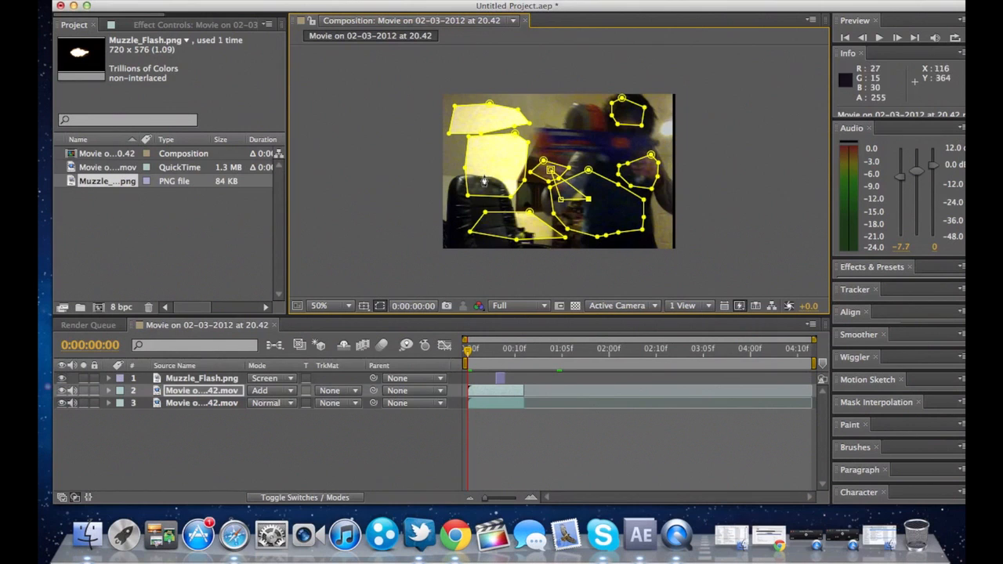
# Draw a closed mask over the background above the gun, beside the person's head, on the upper movie copy
pyautogui.click(551, 100)
pyautogui.click(540, 122)
pyautogui.click(583, 126)
pyautogui.click(593, 115)
pyautogui.click(578, 91)
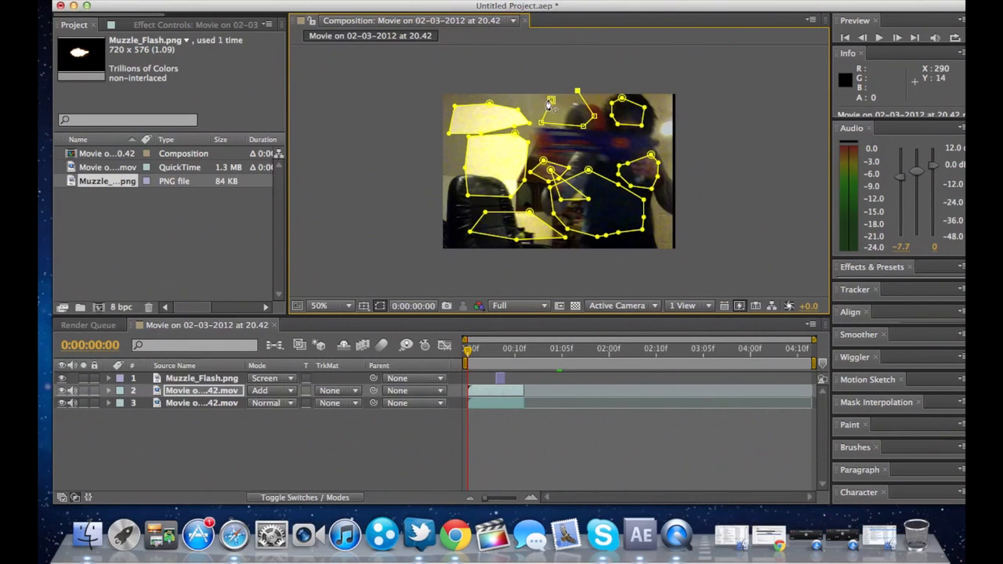
pyautogui.click(551, 100)
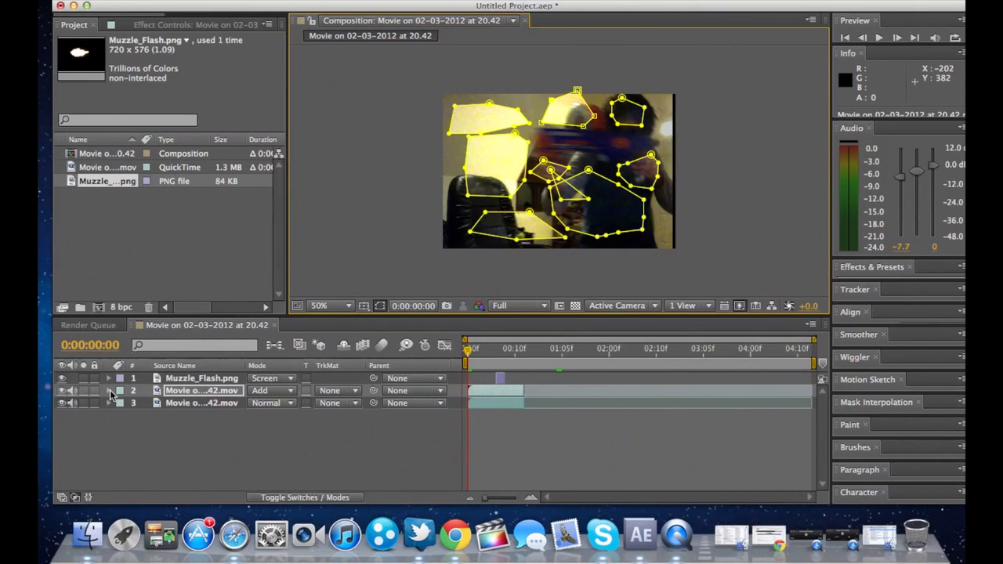
# Reveal all mask properties of the upper movie copy and set the feather of Mask 1 through Mask 7 to 139 pixels
pyautogui.click(111, 391)
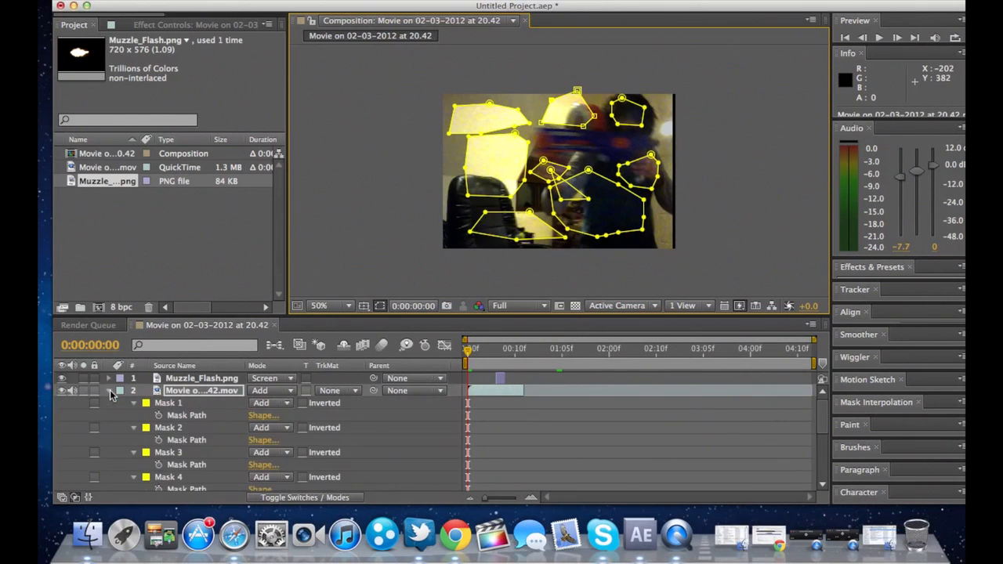
pyautogui.press('m')
pyautogui.press('m')
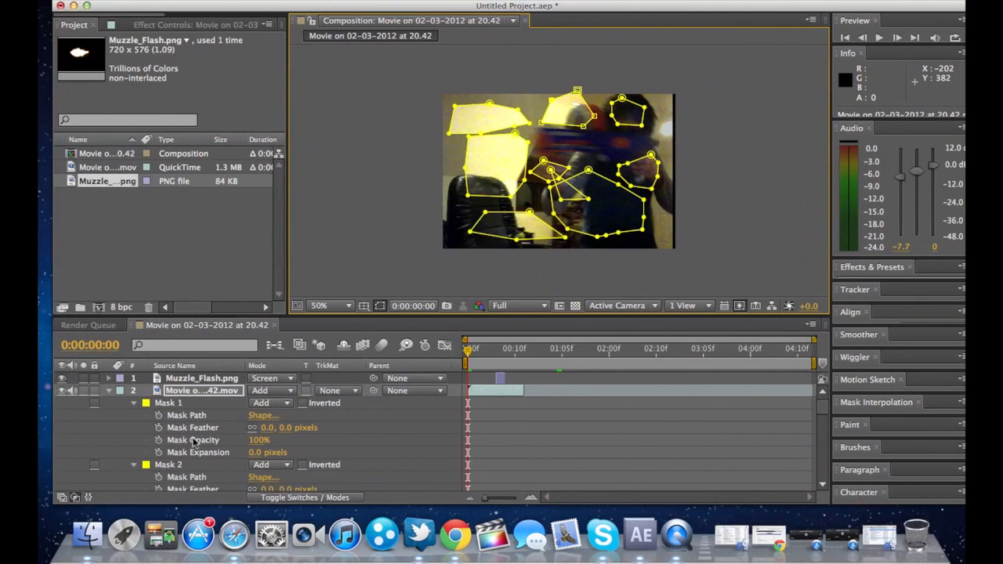
pyautogui.scroll(-1, 210, 458)
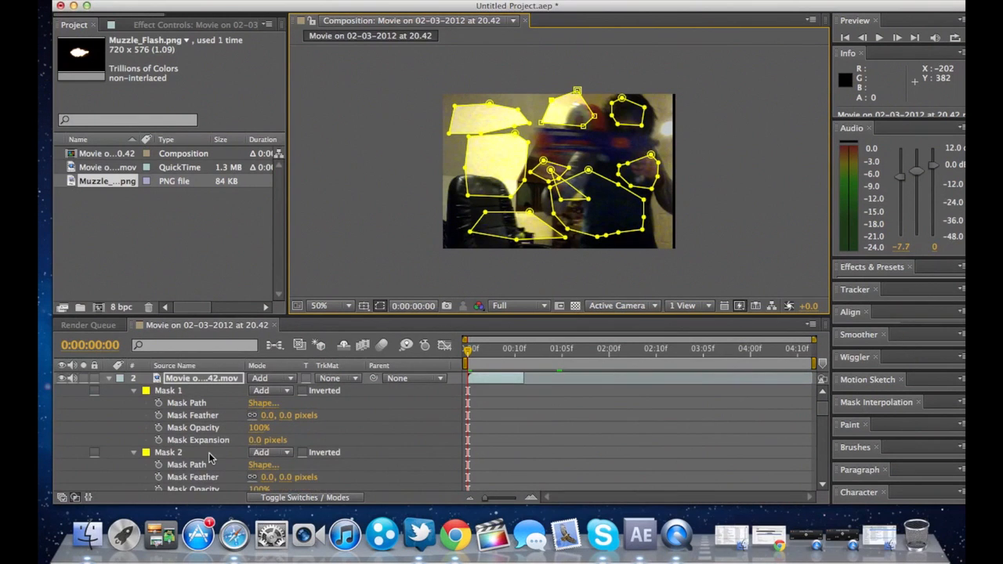
pyautogui.click(163, 392)
pyautogui.scroll(-4, 170, 435)
pyautogui.scroll(-10, 169, 435)
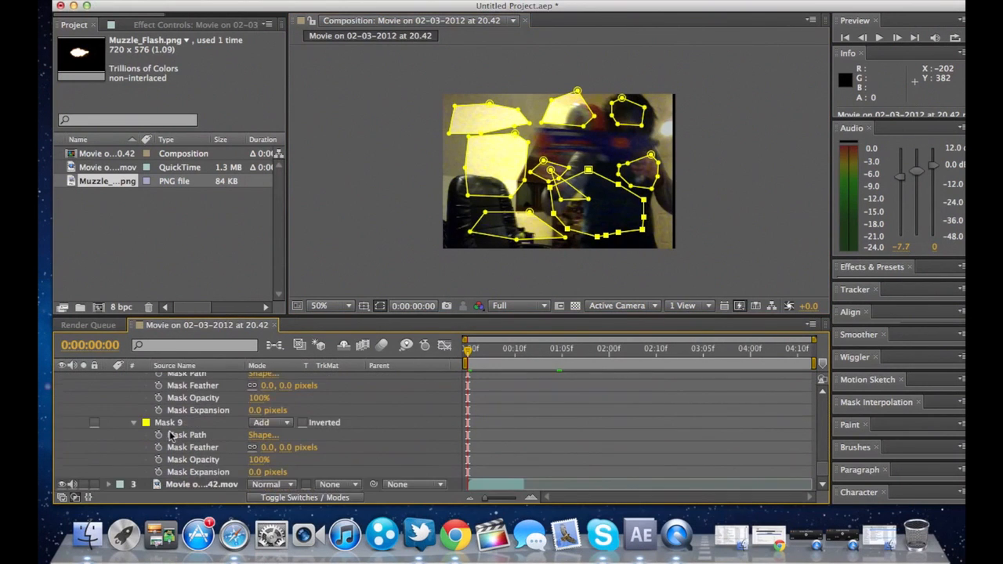
pyautogui.scroll(3, 170, 436)
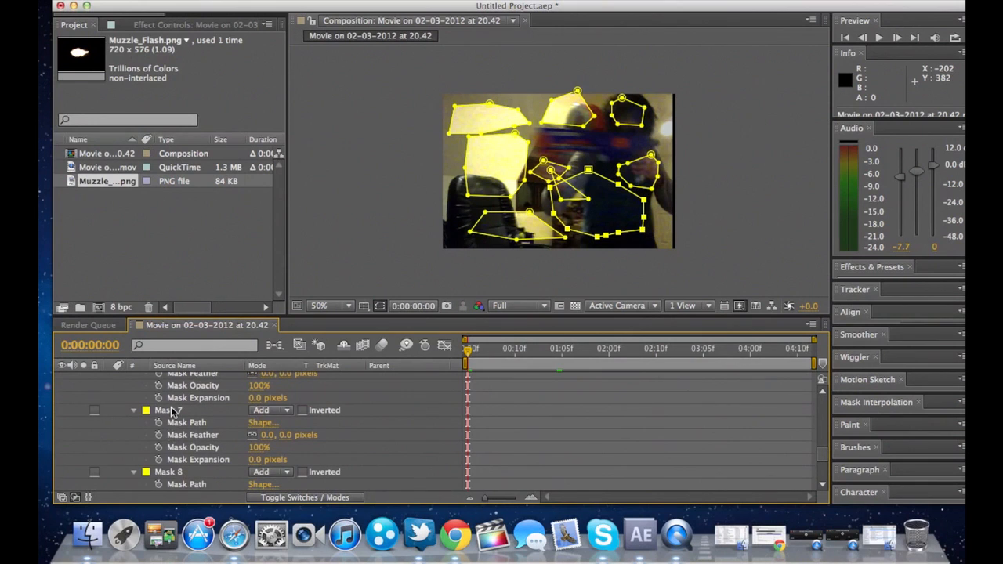
pyautogui.click(172, 411)
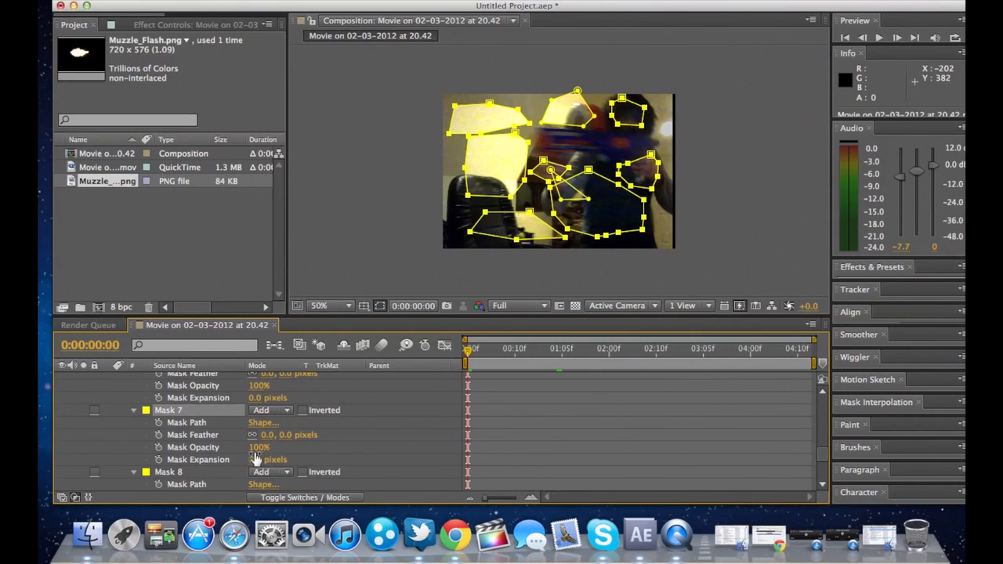
pyautogui.moveTo(268, 444); pyautogui.dragTo(359, 440)
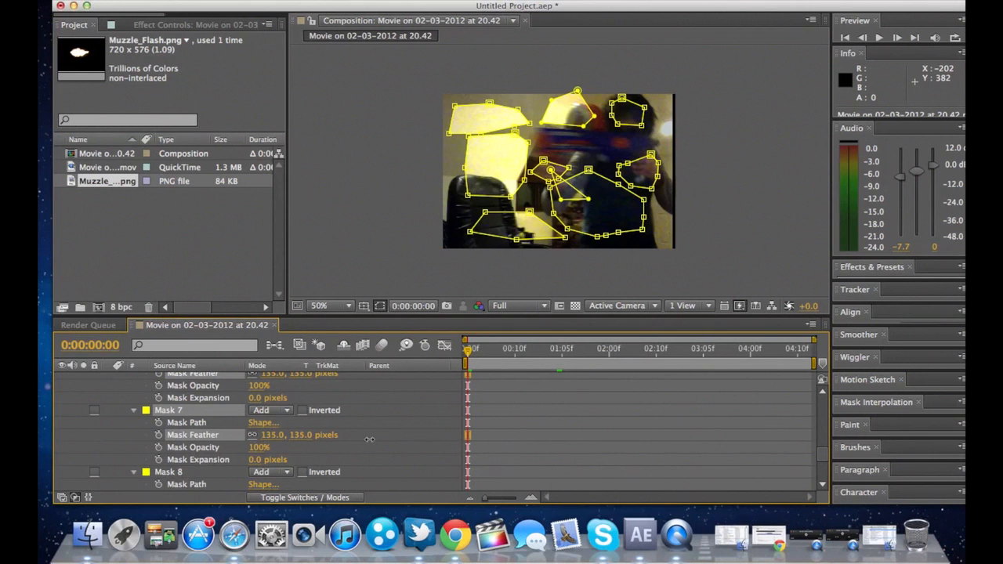
# Set the feather of Mask 8 and Mask 9 on the upper movie copy to 323 pixels
pyautogui.scroll(-5, 308, 465)
pyautogui.scroll(-2, 308, 466)
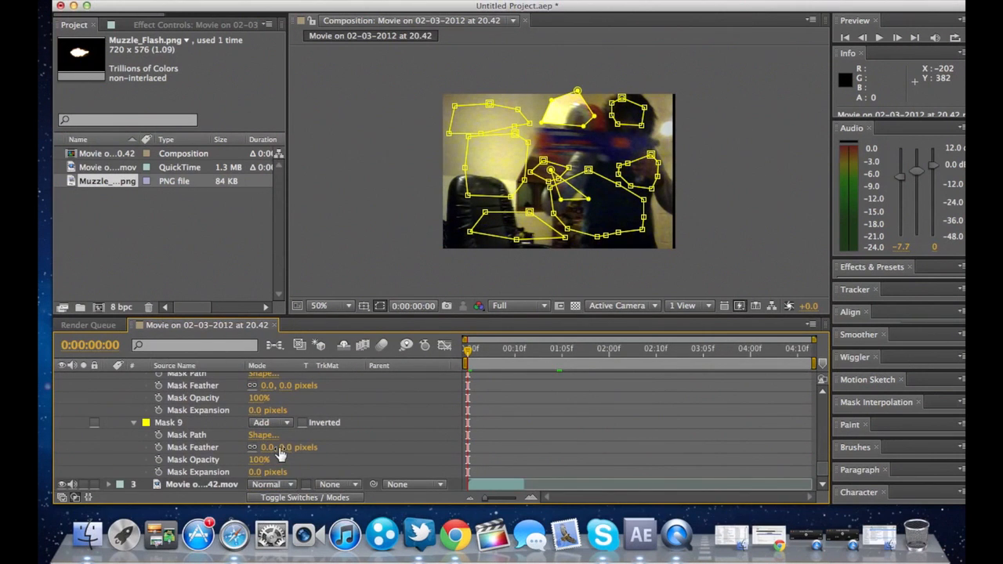
pyautogui.scroll(3, 186, 431)
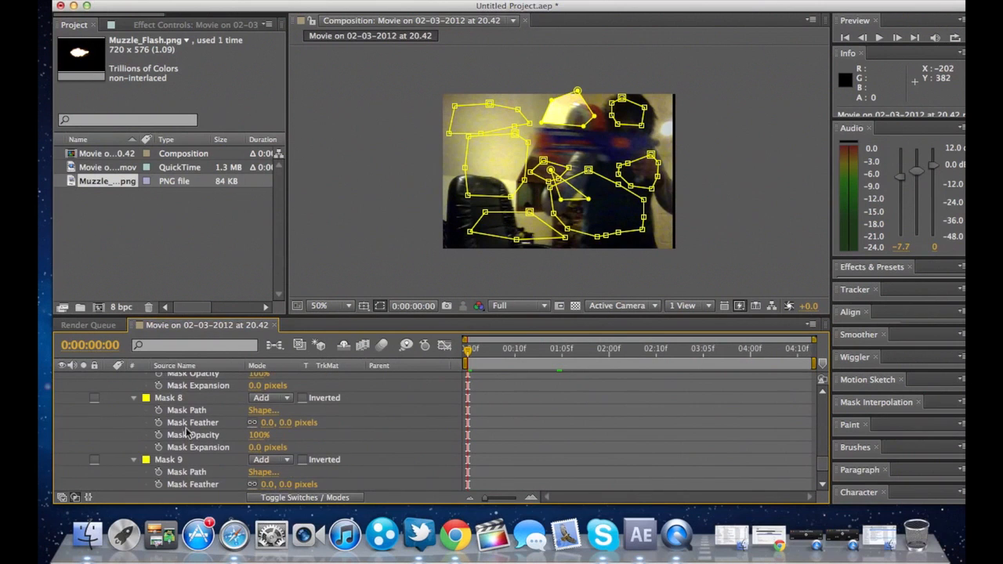
pyautogui.click(180, 404)
pyautogui.click(184, 457)
pyautogui.scroll(-3, 186, 456)
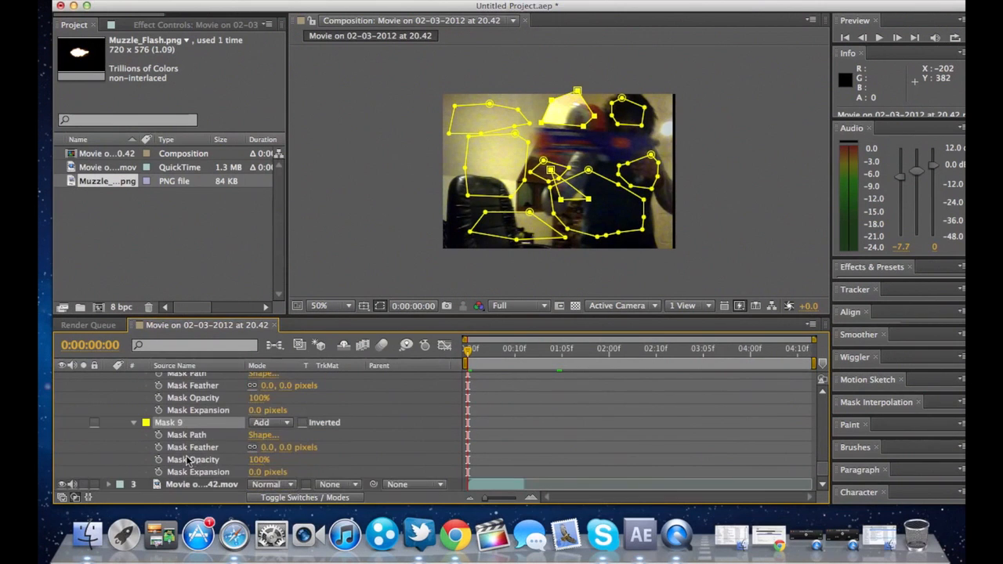
pyautogui.moveTo(282, 447); pyautogui.dragTo(398, 454)
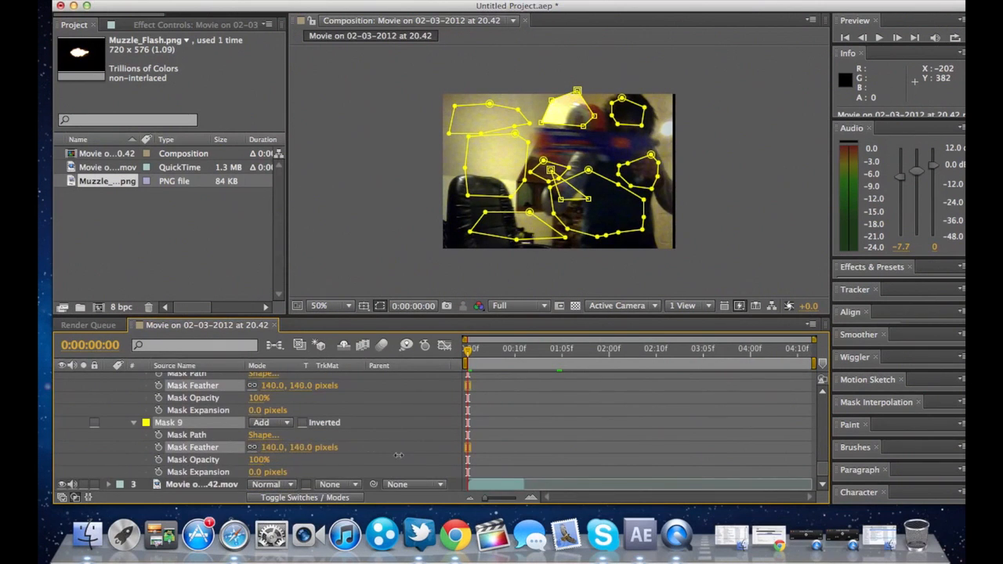
pyautogui.moveTo(459, 460); pyautogui.dragTo(532, 461)
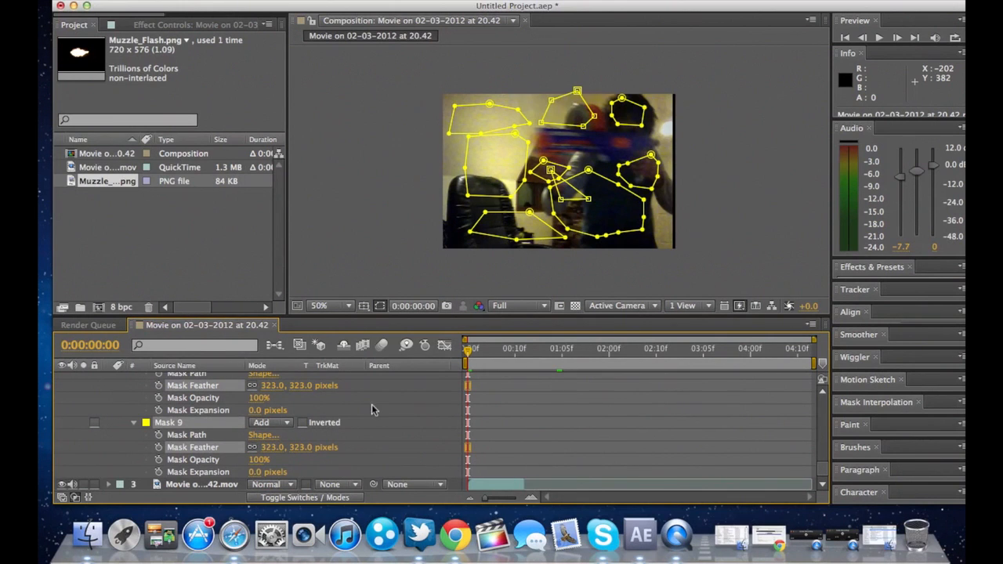
# Collapse the upper movie copy's mask properties in the timeline
pyautogui.scroll(3, 372, 399)
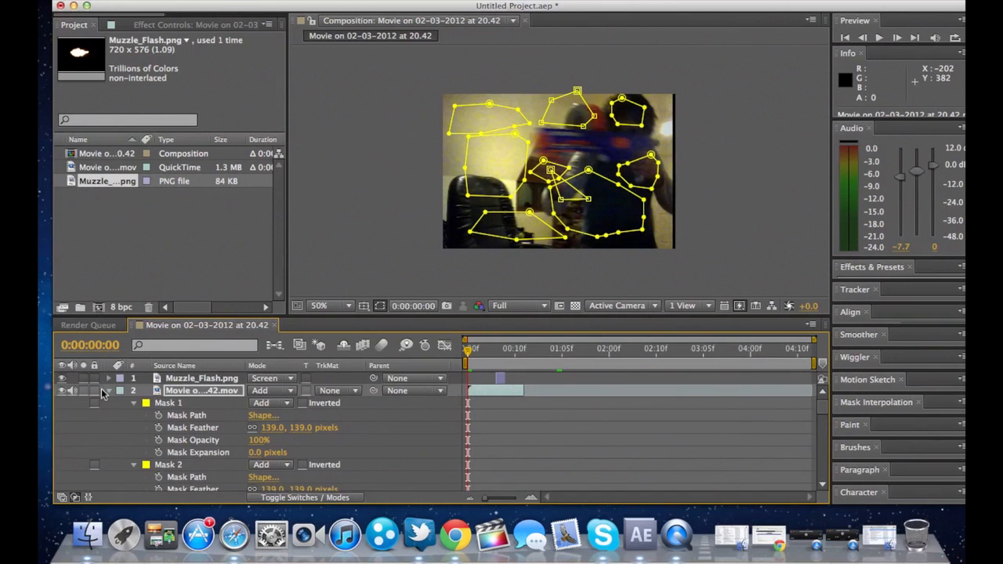
pyautogui.click(133, 403)
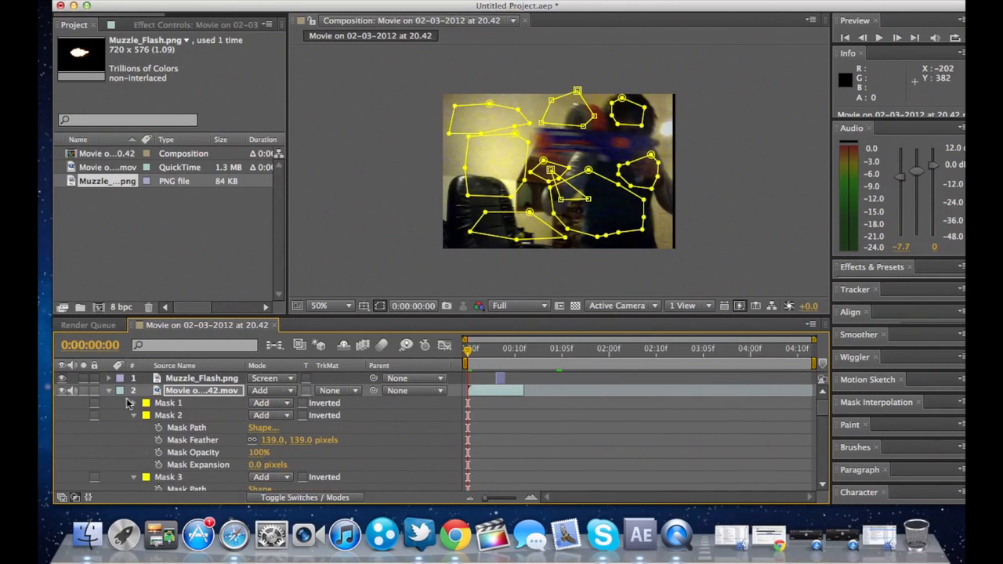
pyautogui.press('super+d')
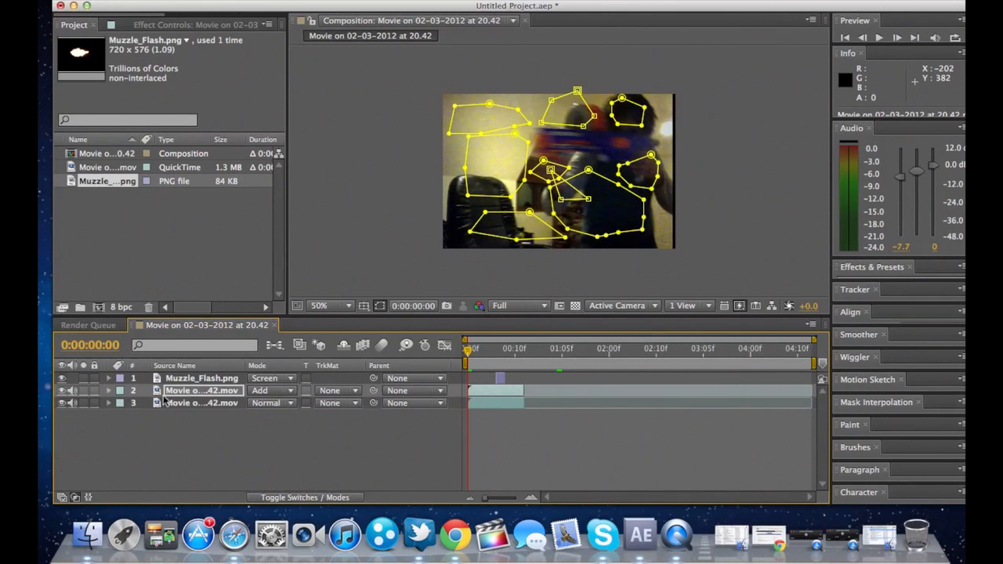
# Play back the composition from the start to check the muzzle flash and its masked lighting
pyautogui.press('space')
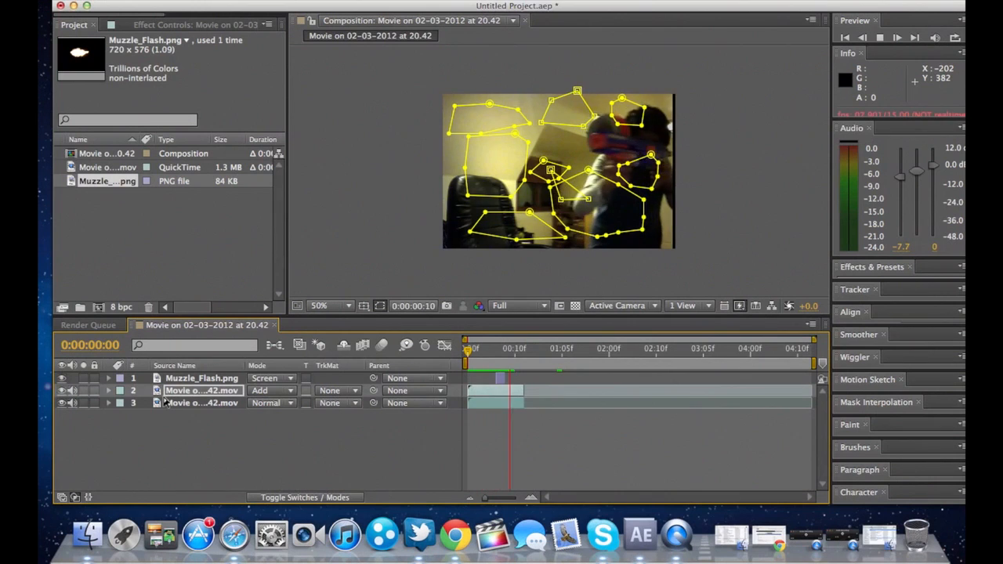
pyautogui.press('space')
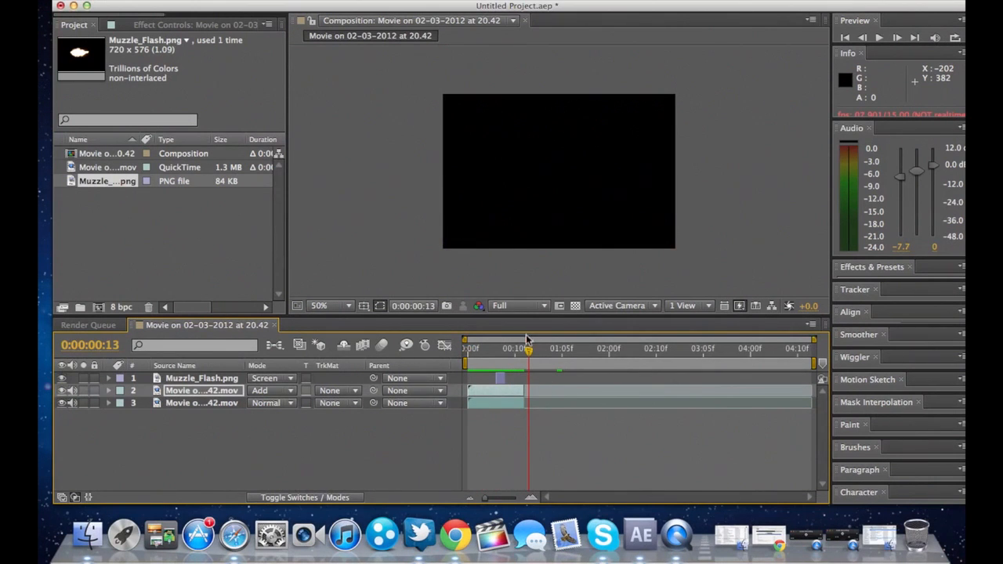
pyautogui.moveTo(532, 354); pyautogui.dragTo(468, 353)
pyautogui.press('space')
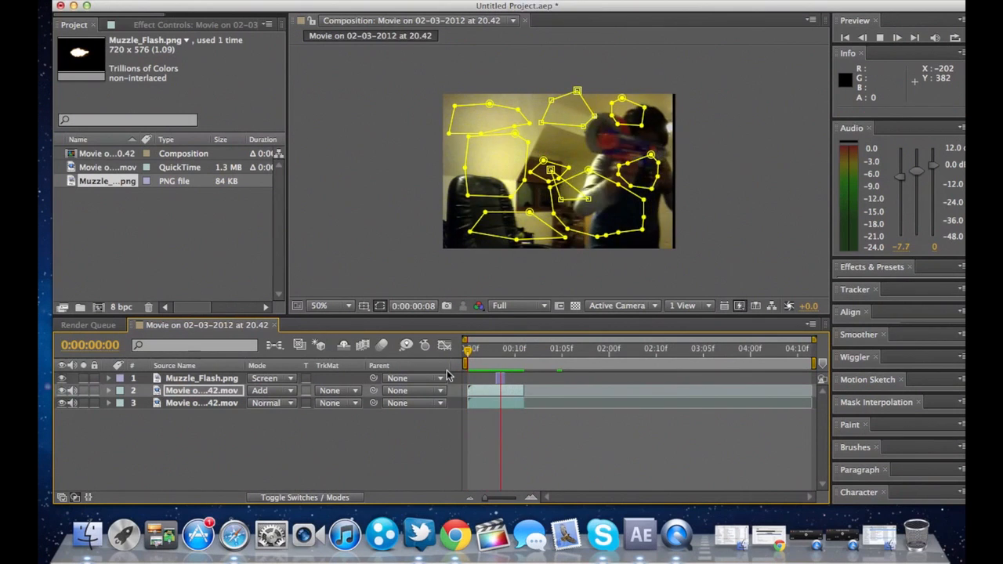
pyautogui.press('space')
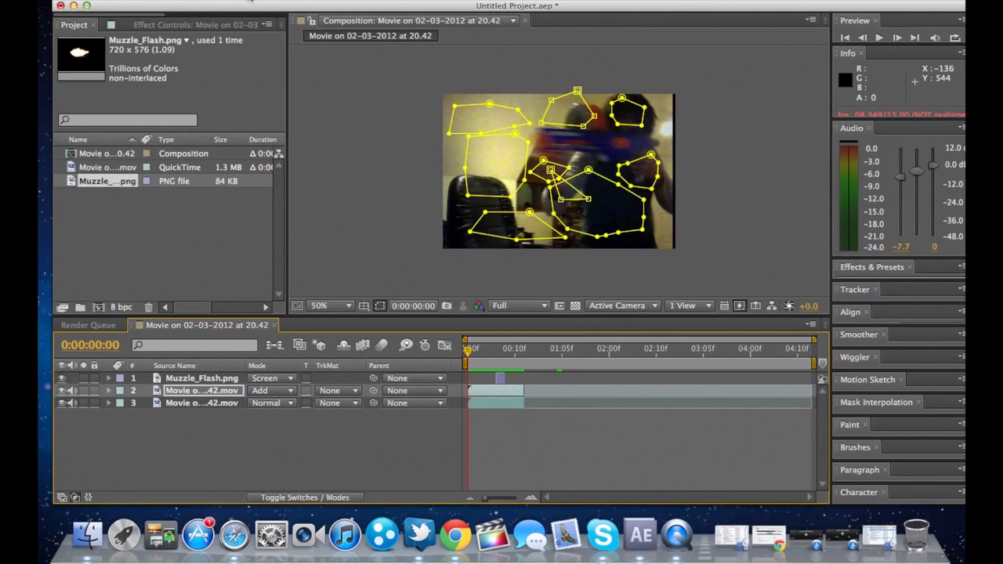
# Add the composition to the render queue and render it in H.264 format
pyautogui.click(251, 2)
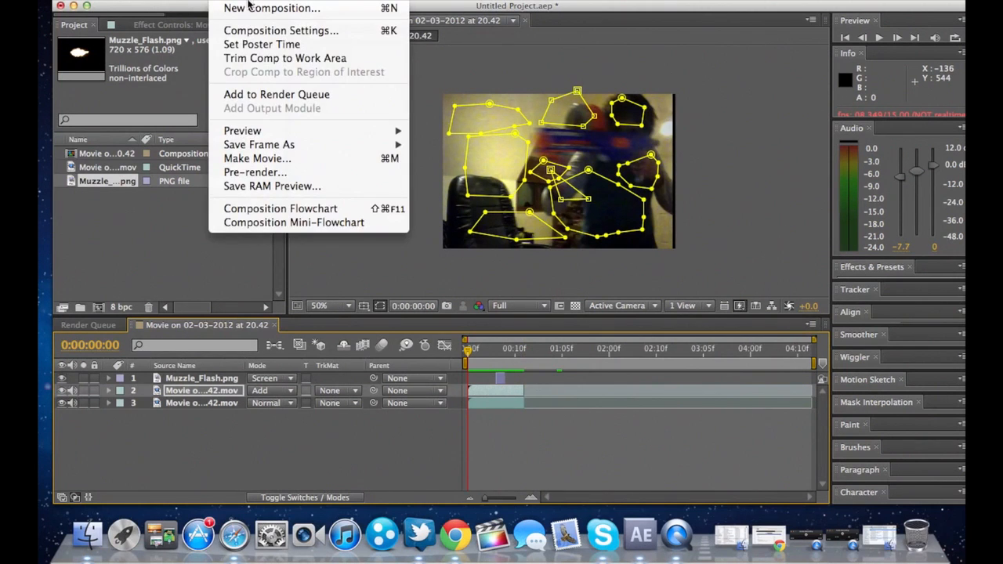
pyautogui.click(271, 95)
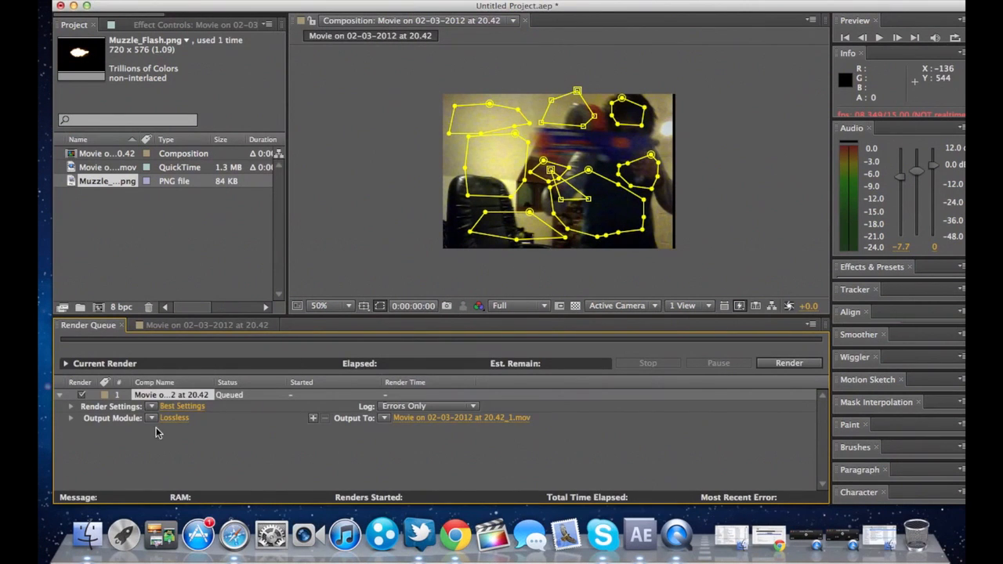
pyautogui.click(169, 416)
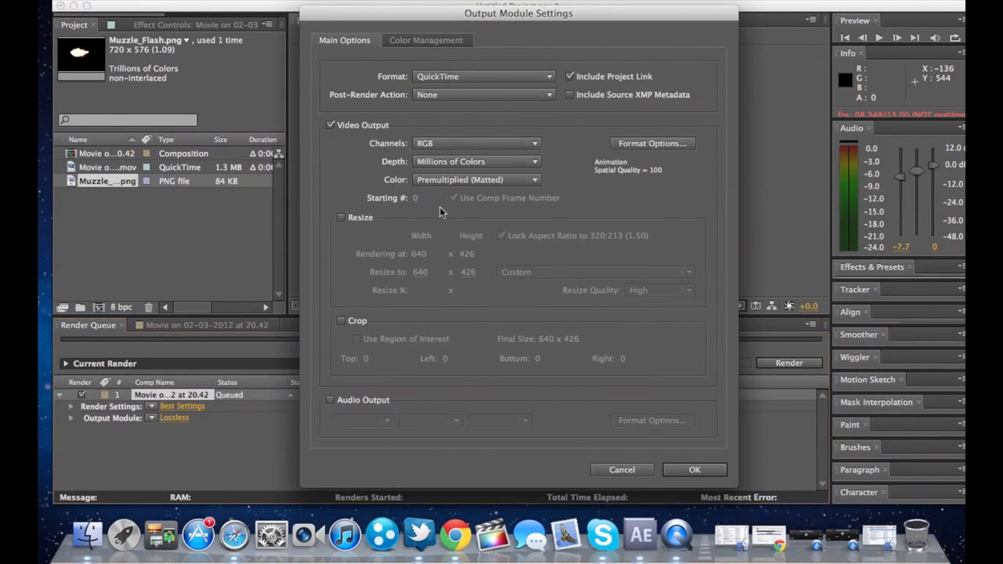
pyautogui.click(532, 76)
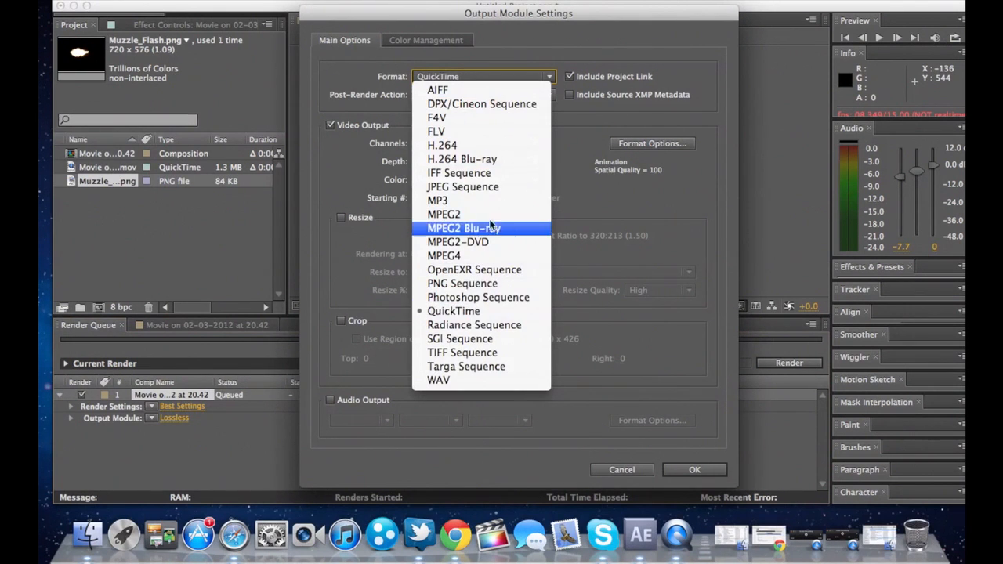
pyautogui.click(473, 149)
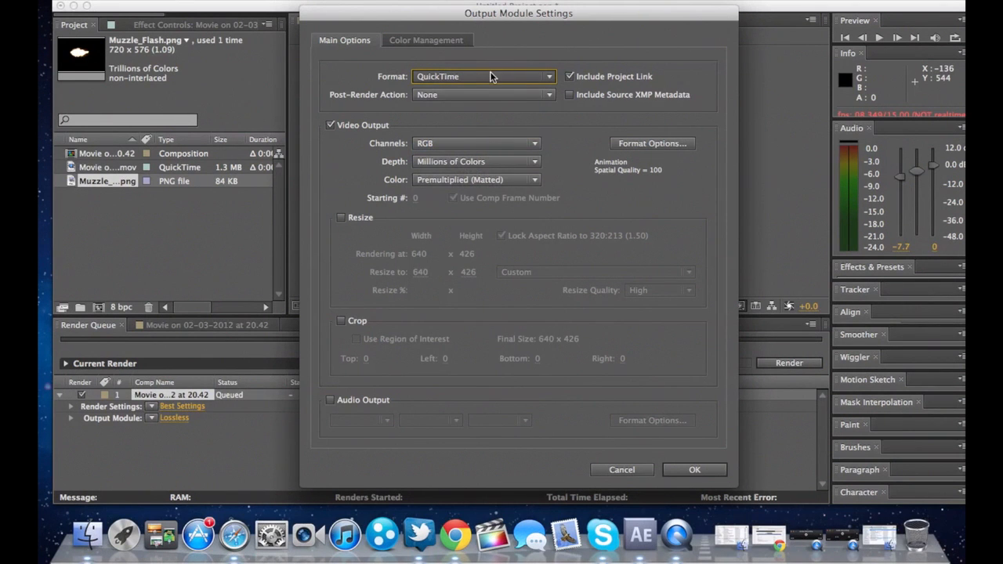
pyautogui.click(492, 77)
pyautogui.click(470, 145)
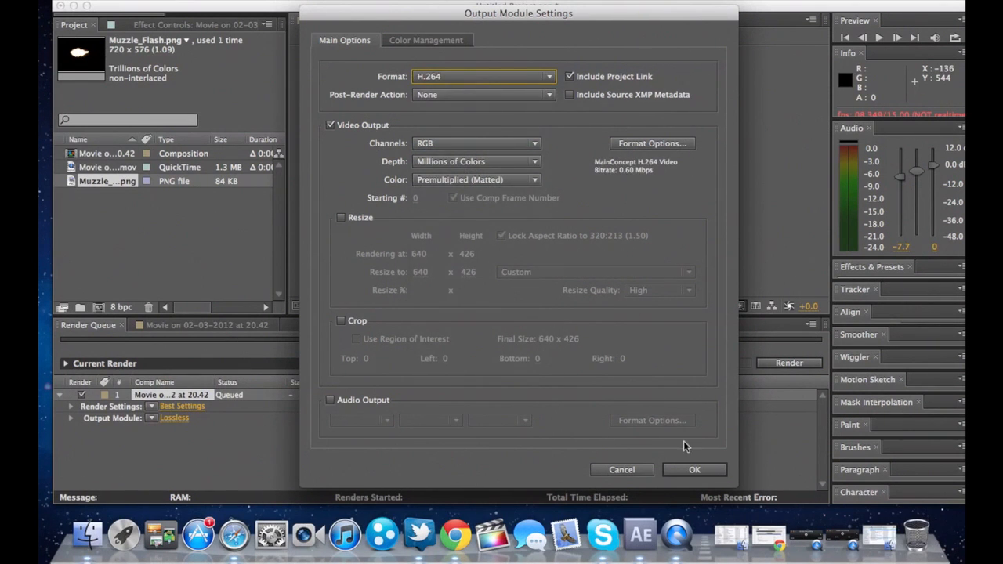
pyautogui.click(694, 469)
pyautogui.click(777, 366)
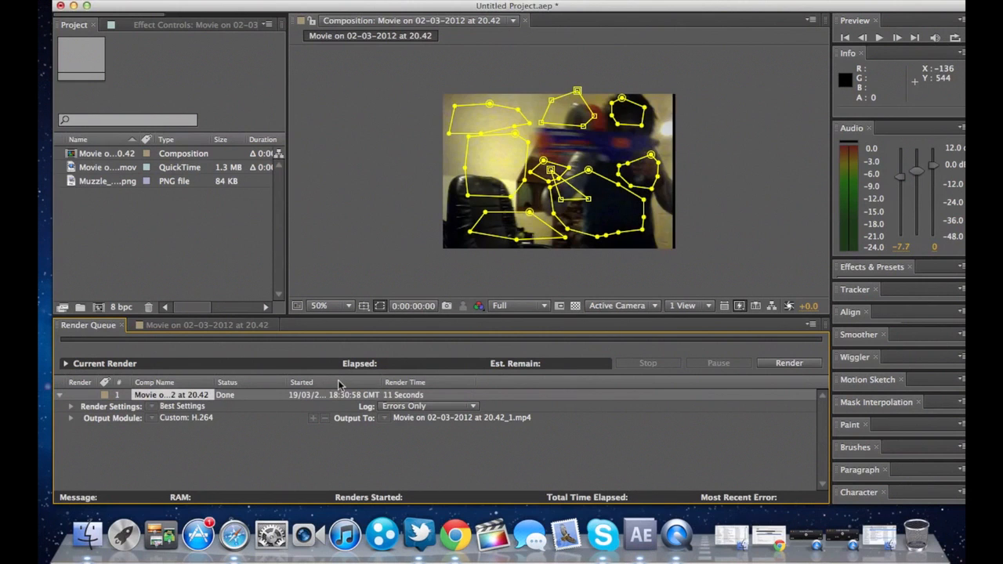
# Save the project to the Desktop as "Gun shot for wizdroidtech" and close it
pyautogui.click(61, 6)
pyautogui.click(597, 279)
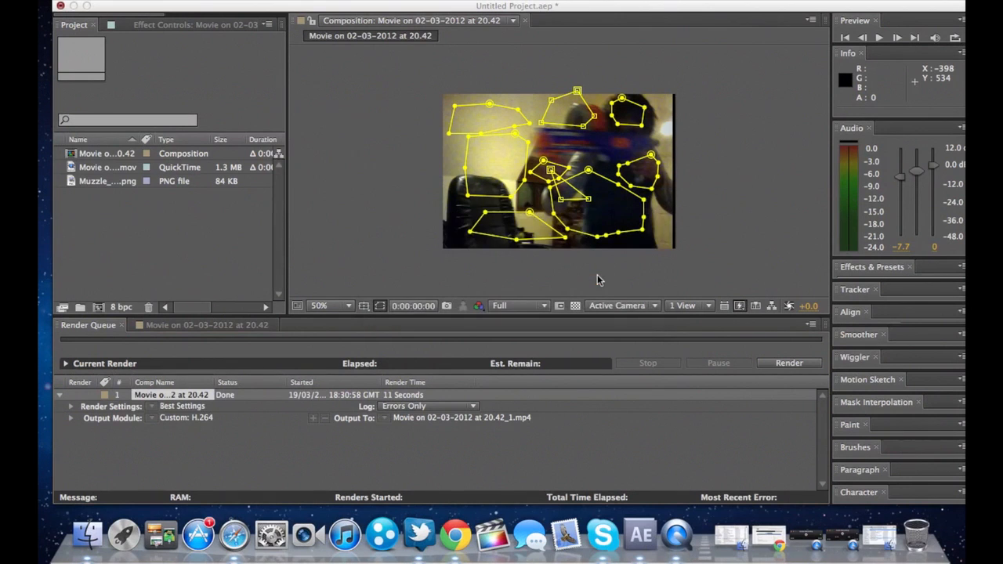
pyautogui.press('BackSpace')
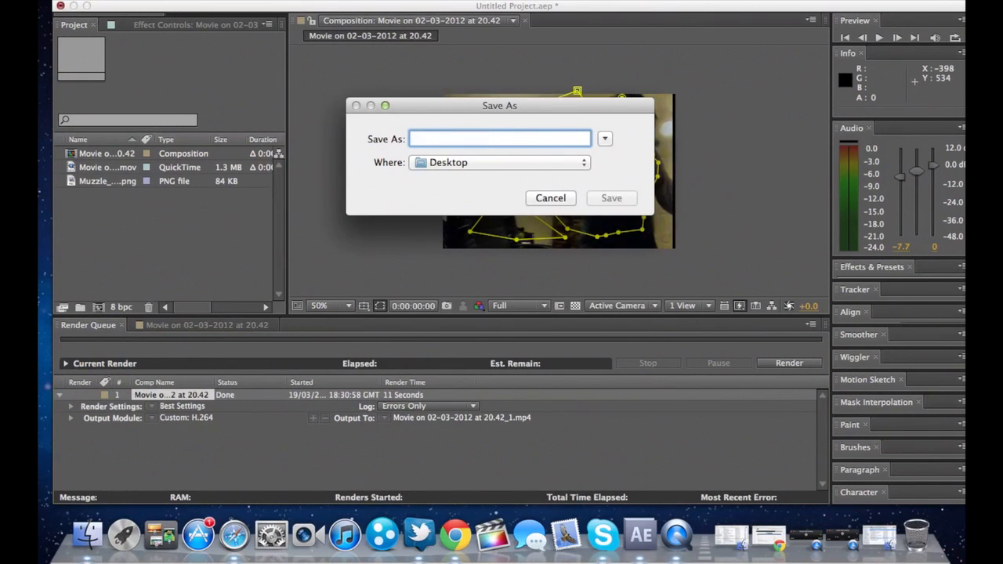
pyautogui.write('G')
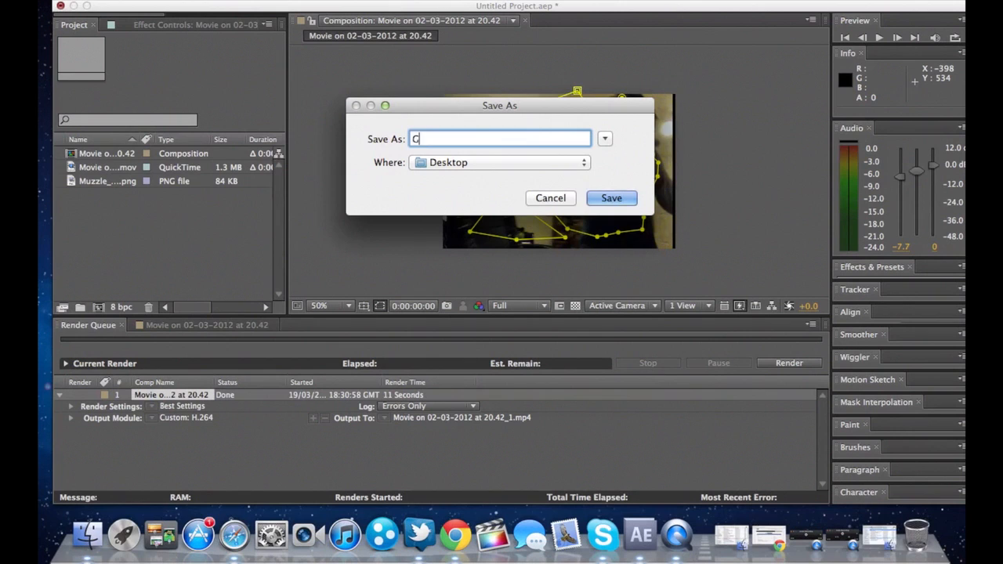
pyautogui.write('un shot for wiszd')
pyautogui.press('BackSpace')
pyautogui.press('BackSpace')
pyautogui.press('BackSpace')
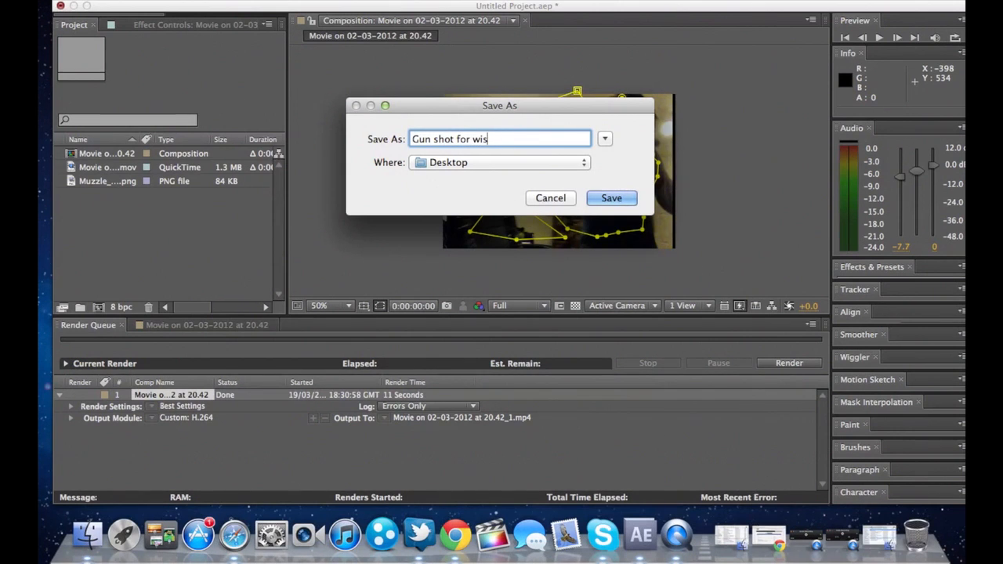
pyautogui.write('zdroir')
pyautogui.press('BackSpace')
pyautogui.write('dtech')
pyautogui.press('Return')
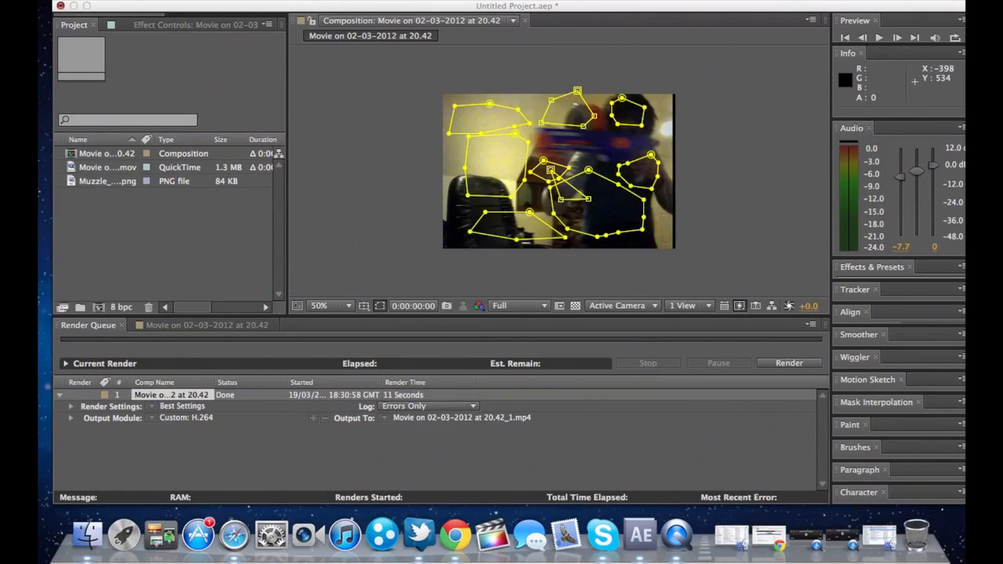
pyautogui.click(61, 7)
pyautogui.moveTo(260, 184); pyautogui.dragTo(370, 225)
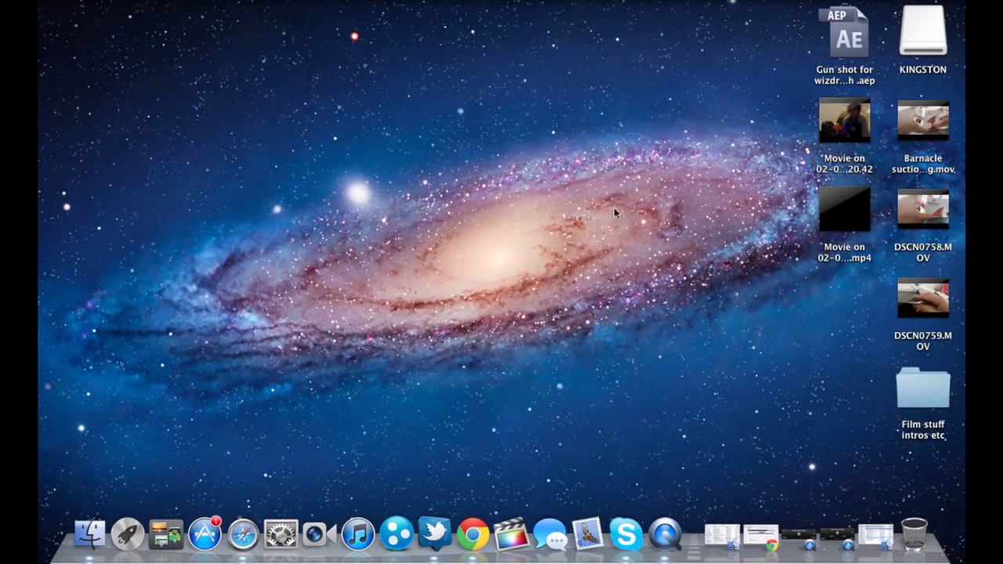
# Preview the rendered MP4 movie on the desktop
pyautogui.click(848, 221)
pyautogui.click(845, 208)
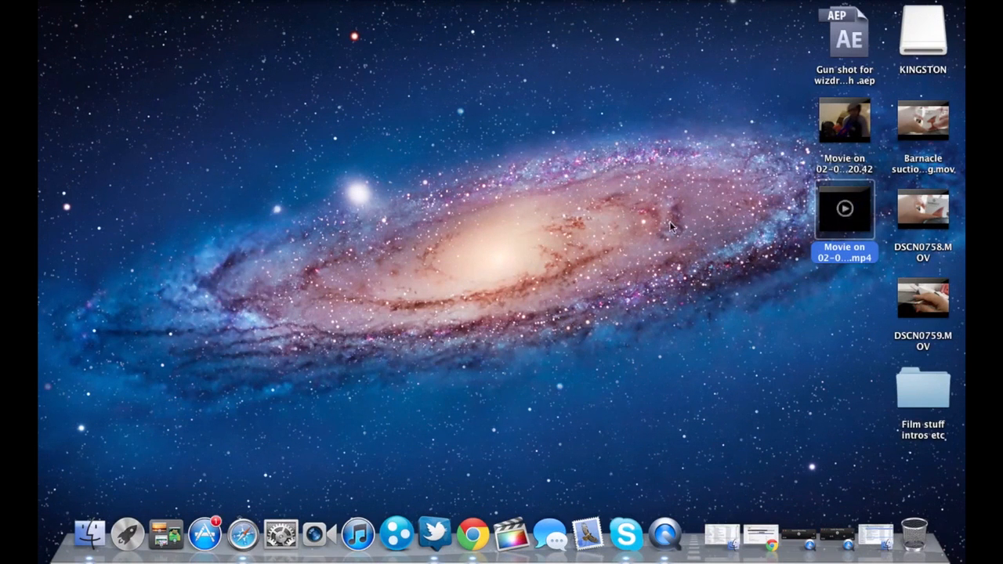
pyautogui.click(587, 220)
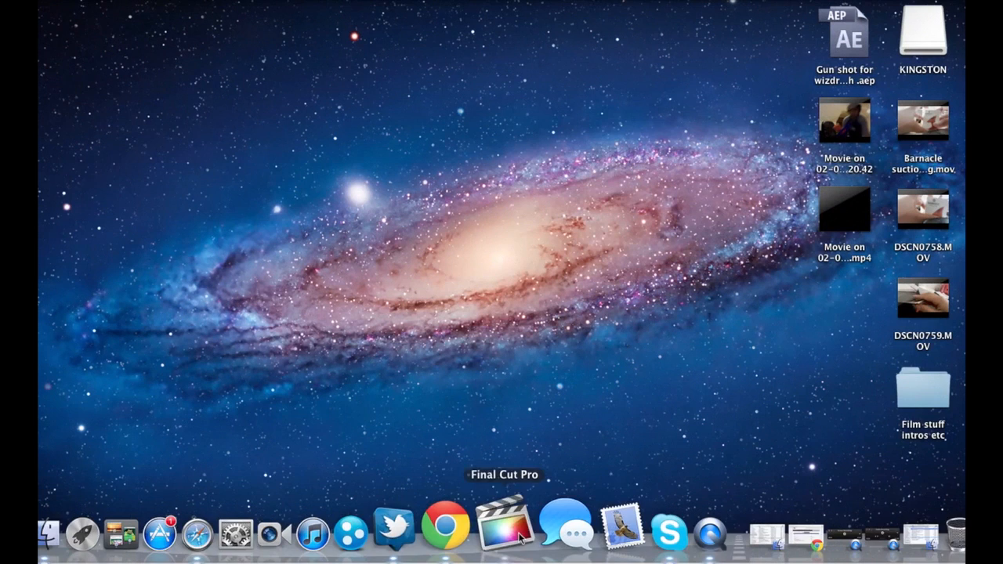
pyautogui.moveTo(561, 159); pyautogui.dragTo(500, 243)
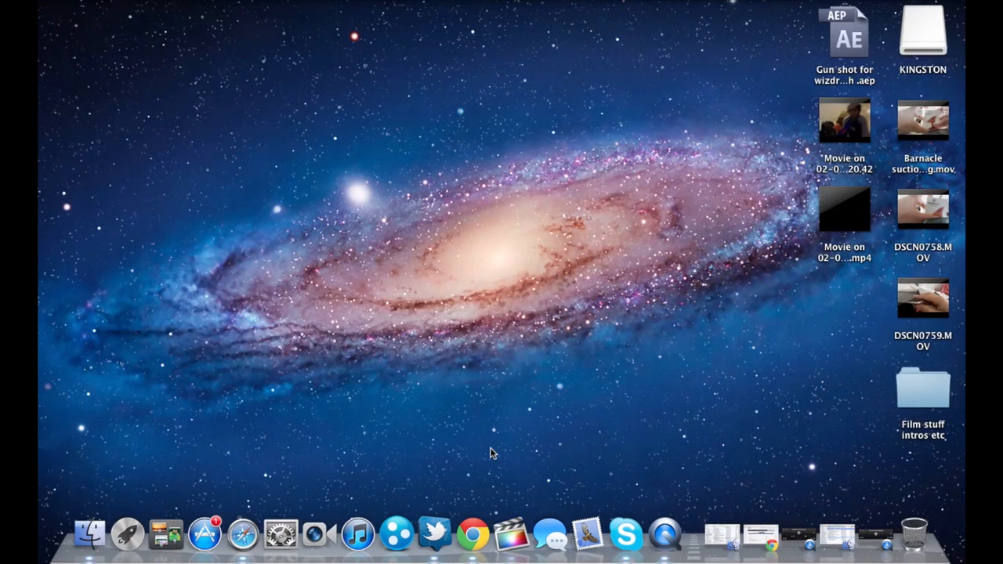
# Look for the SFX_Guns Pack in the "Film stuff intros etc" desktop folder, then close the folder window
pyautogui.click(950, 403)
pyautogui.doubleClick(951, 402)
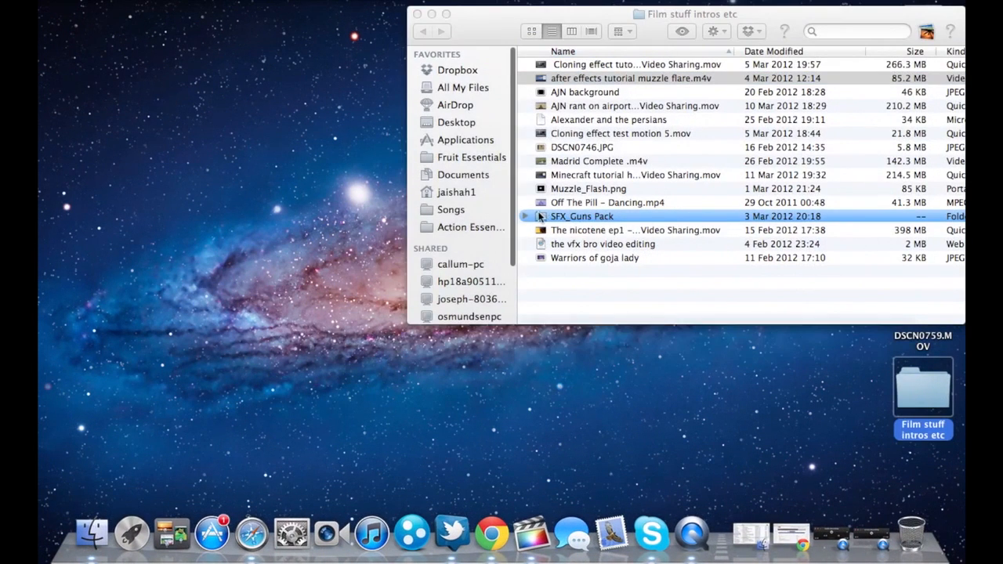
pyautogui.click(526, 216)
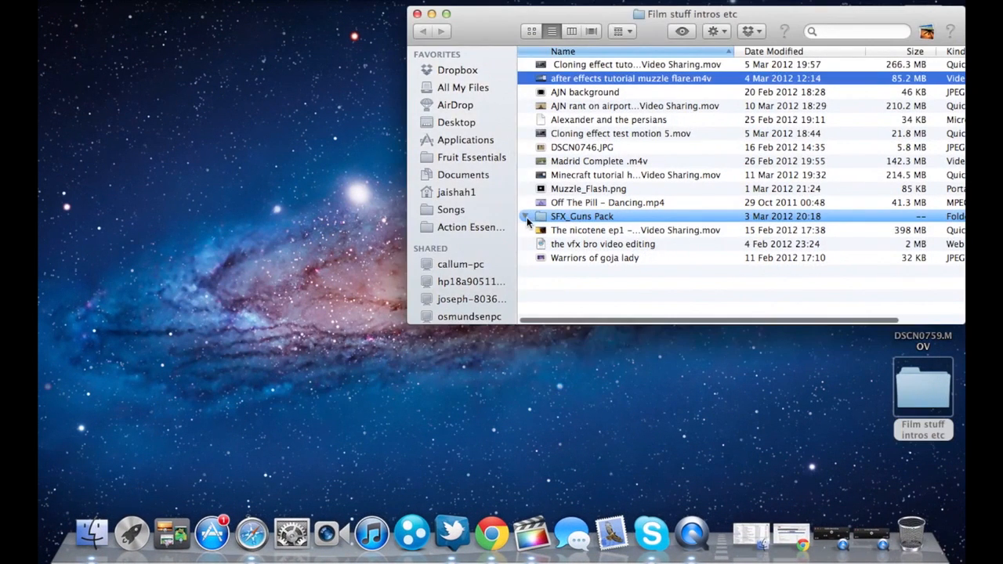
pyautogui.click(526, 217)
pyautogui.click(526, 217)
pyautogui.click(417, 15)
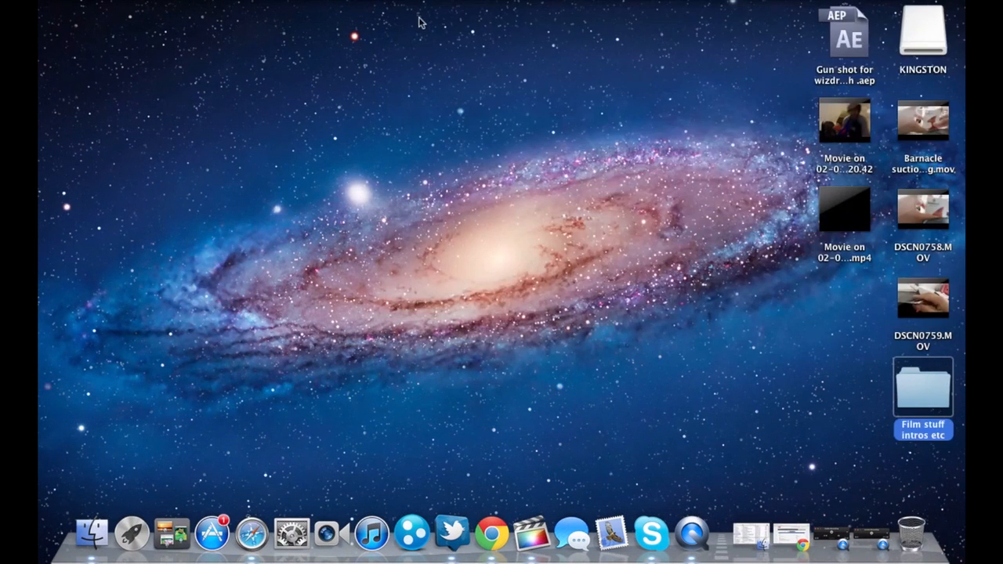
pyautogui.click(447, 88)
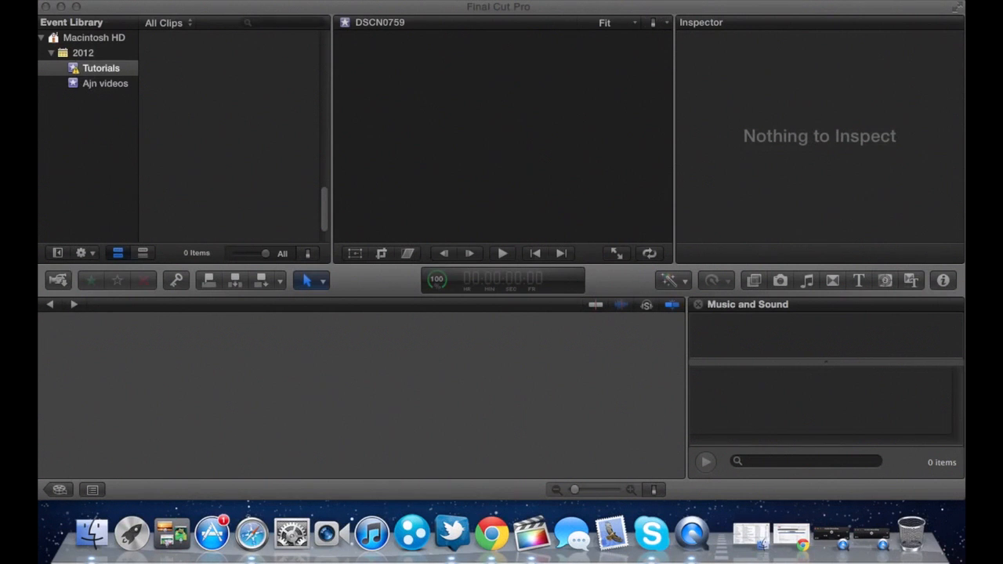
pyautogui.click(127, 2)
pyautogui.click(38, 138)
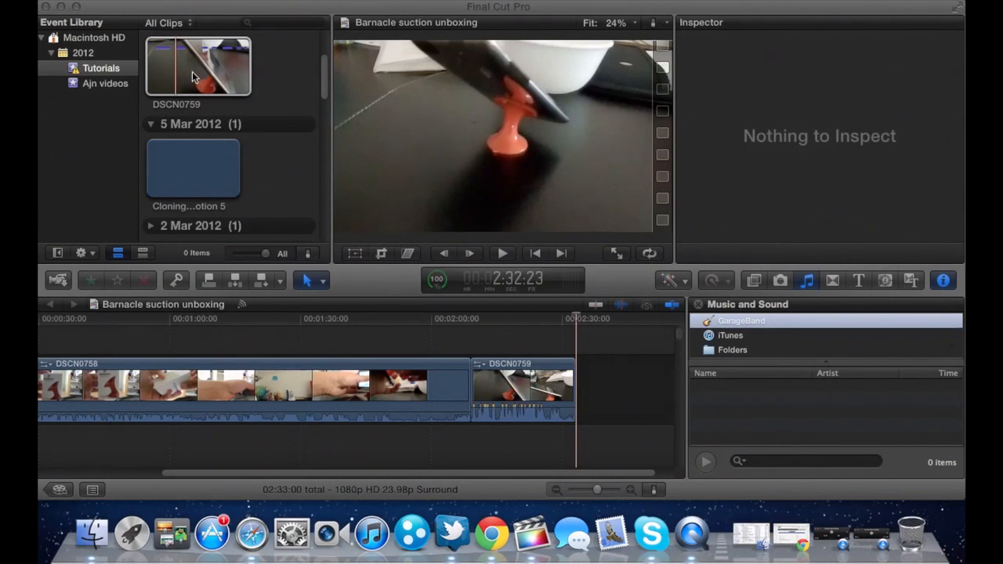
pyautogui.click(510, 244)
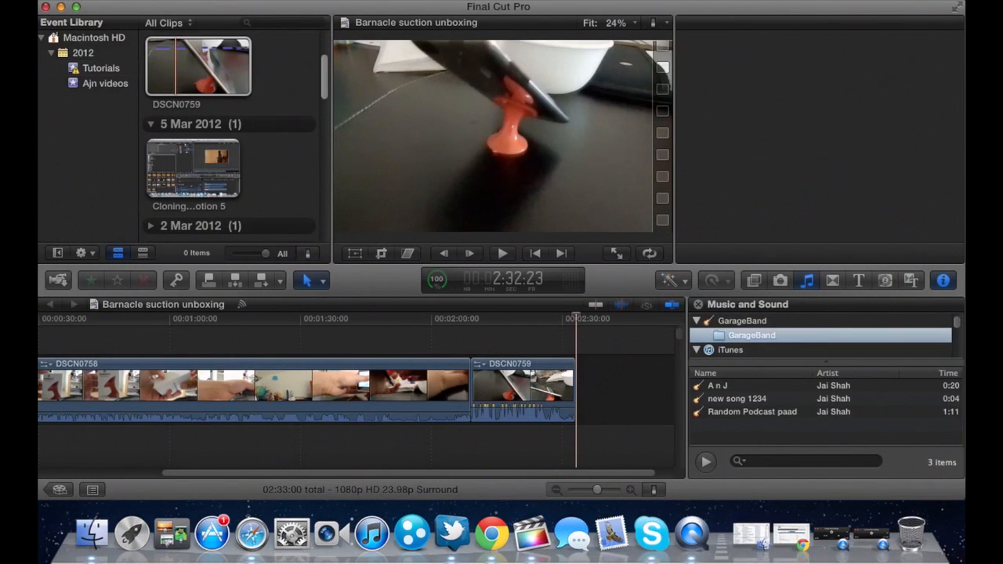
pyautogui.click(166, 1)
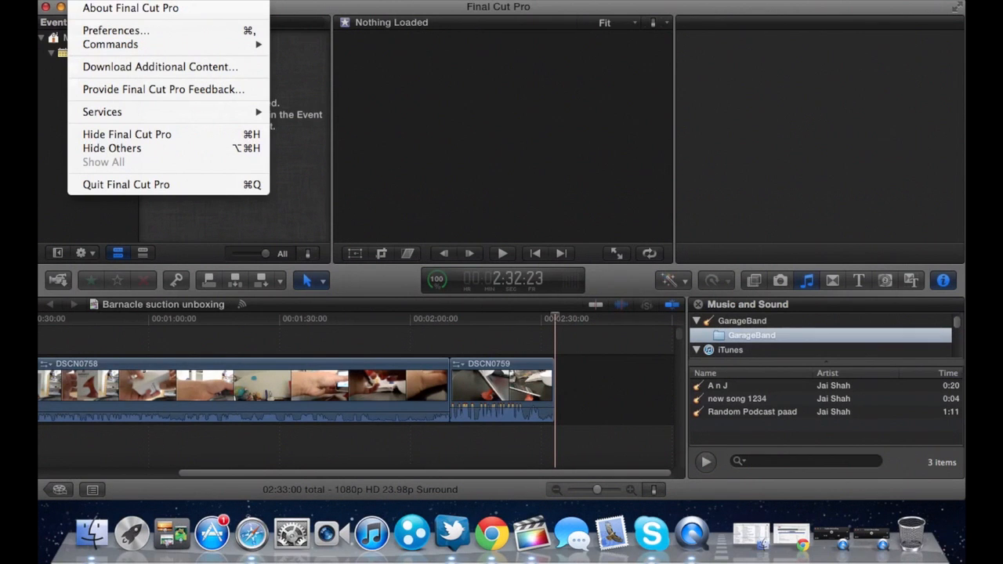
pyautogui.press('Escape')
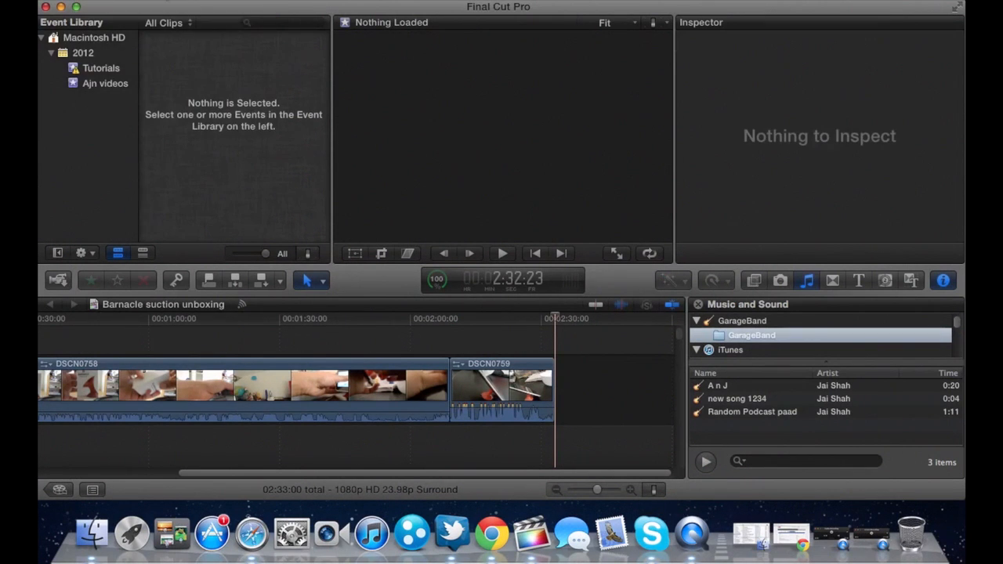
# Create a Final Cut Pro project named "Gun shot tutorial wizdroidtech" in the Tutorials event with the default video and audio settings
pyautogui.press('super+n')
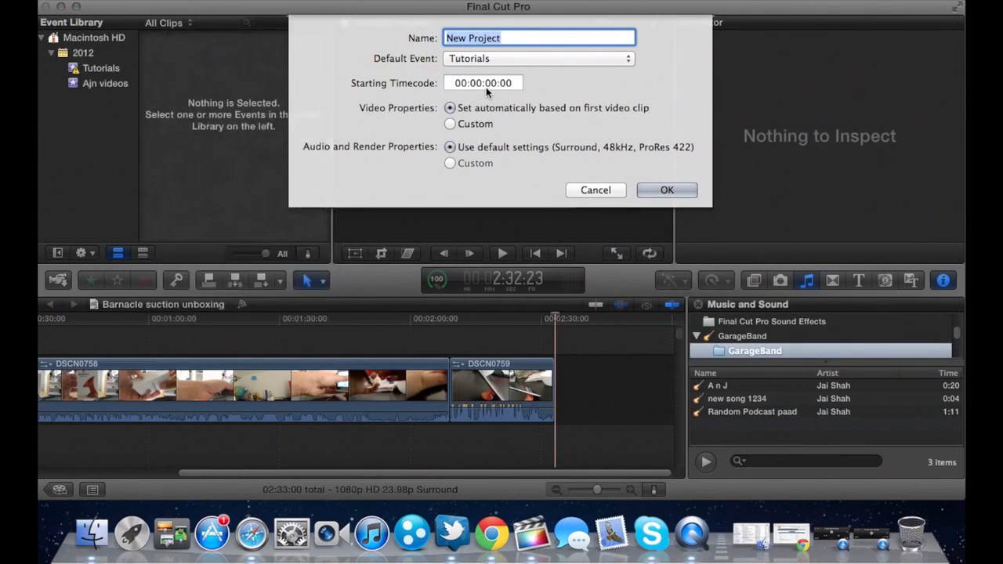
pyautogui.press('BackSpace')
pyautogui.write('G')
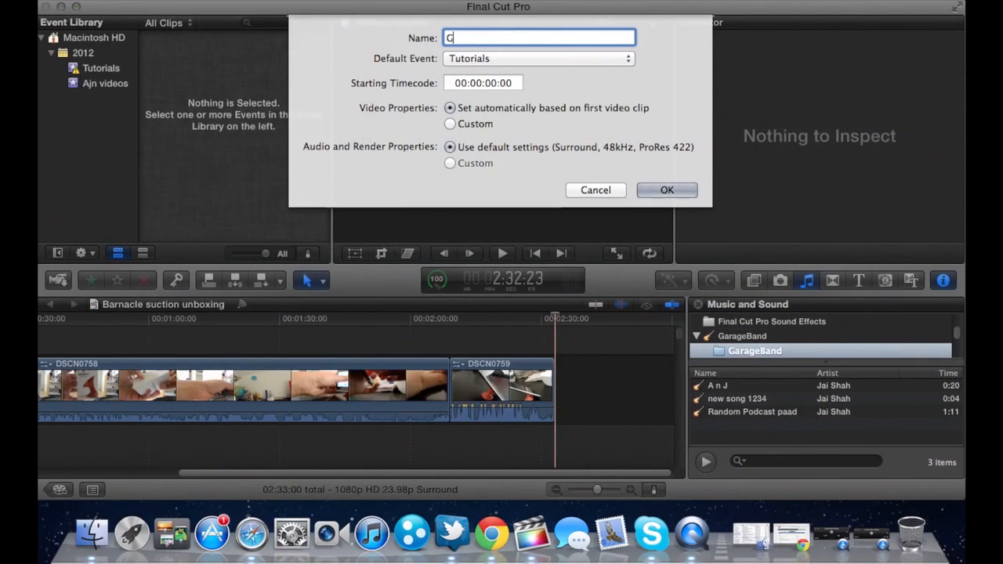
pyautogui.write('un shot tuto')
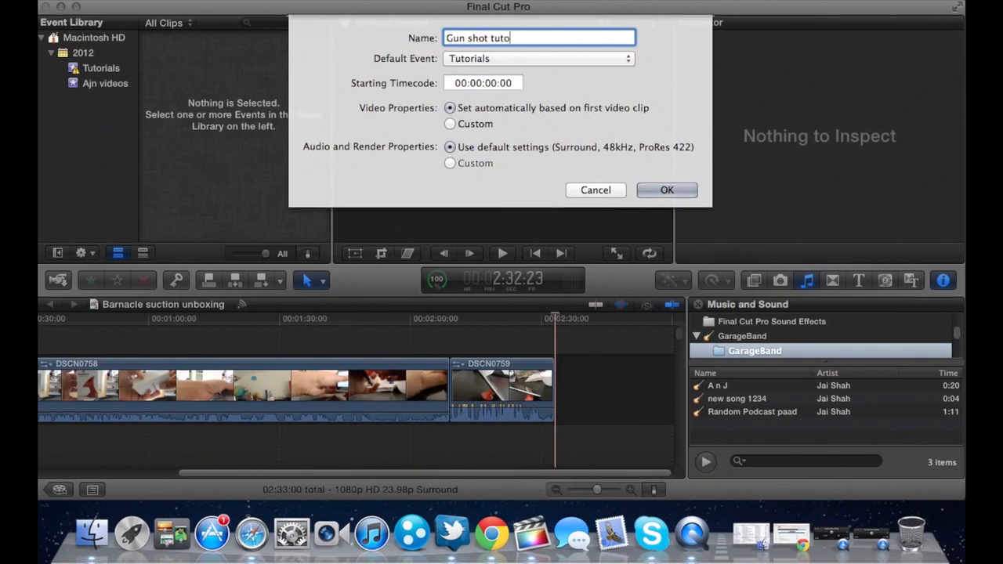
pyautogui.write('rial wizdr')
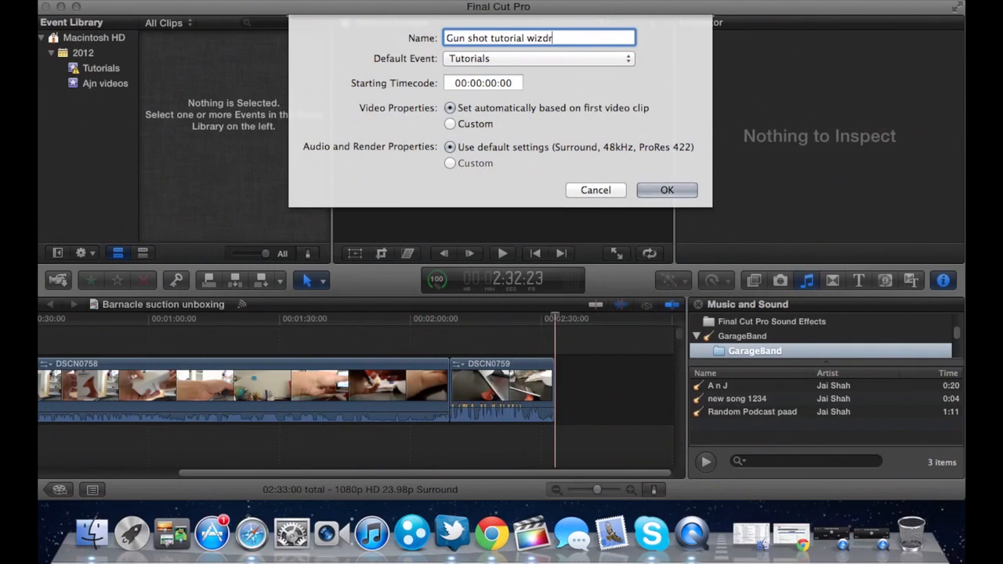
pyautogui.write('oidtech')
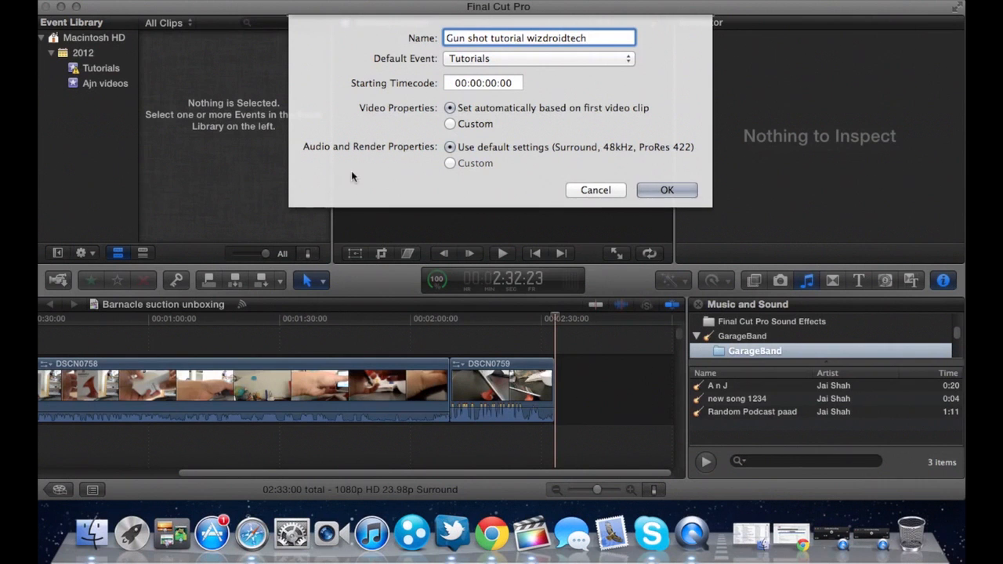
pyautogui.press('Return')
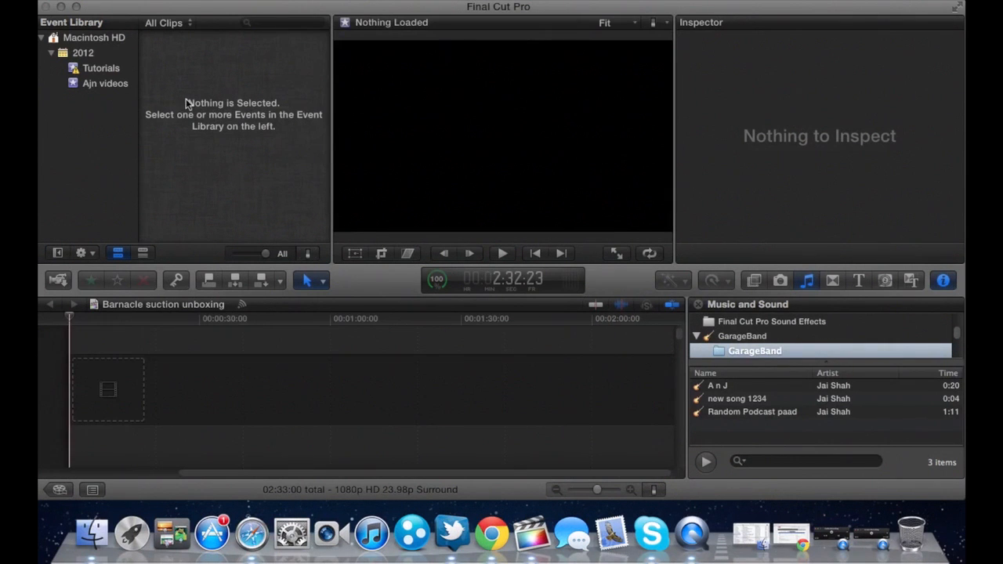
# Import the rendered file "Movie on 02-03-2012 at 20.42_1.mp4" from the Desktop into the existing Tutorials event
pyautogui.moveTo(300, 137)
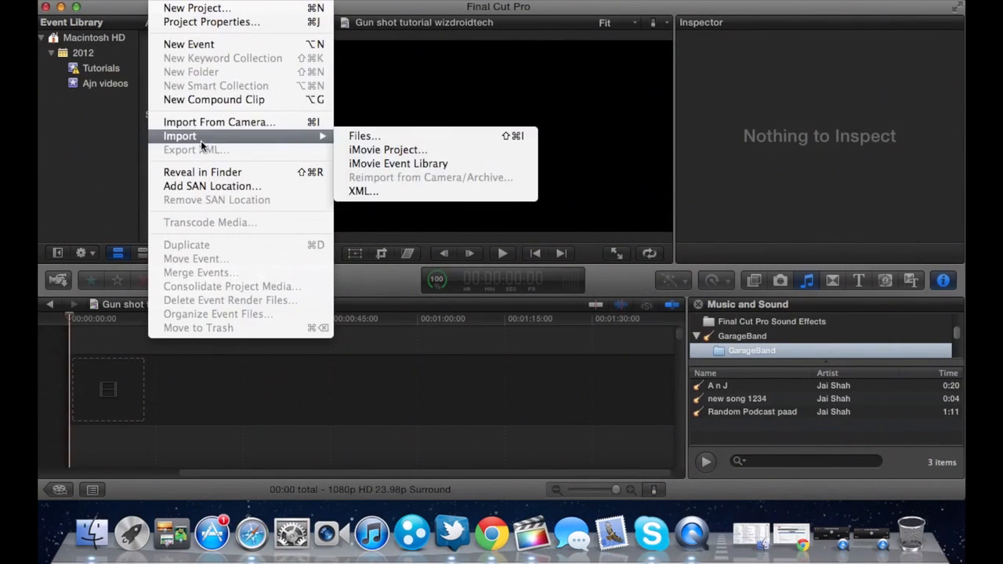
pyautogui.click(355, 141)
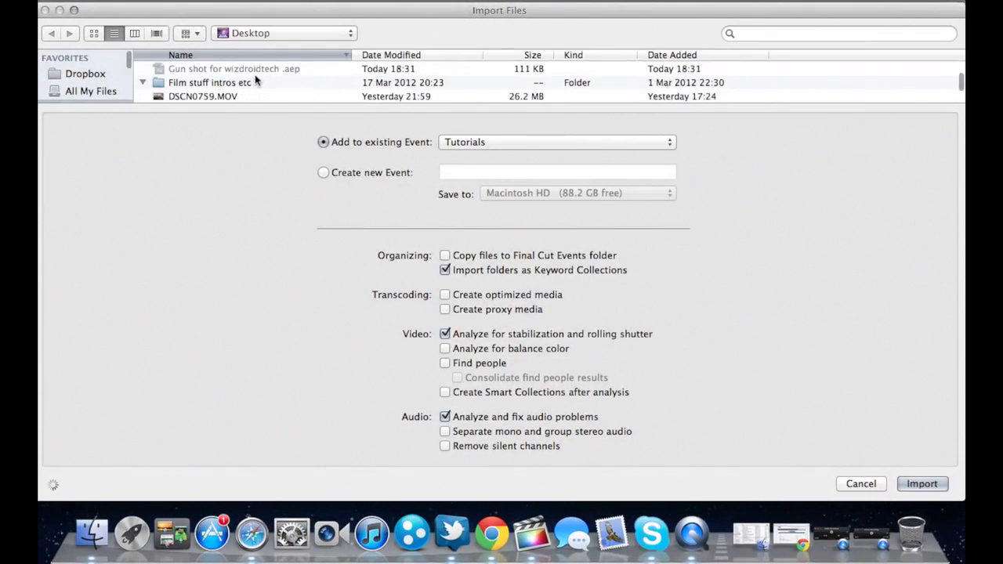
pyautogui.click(260, 69)
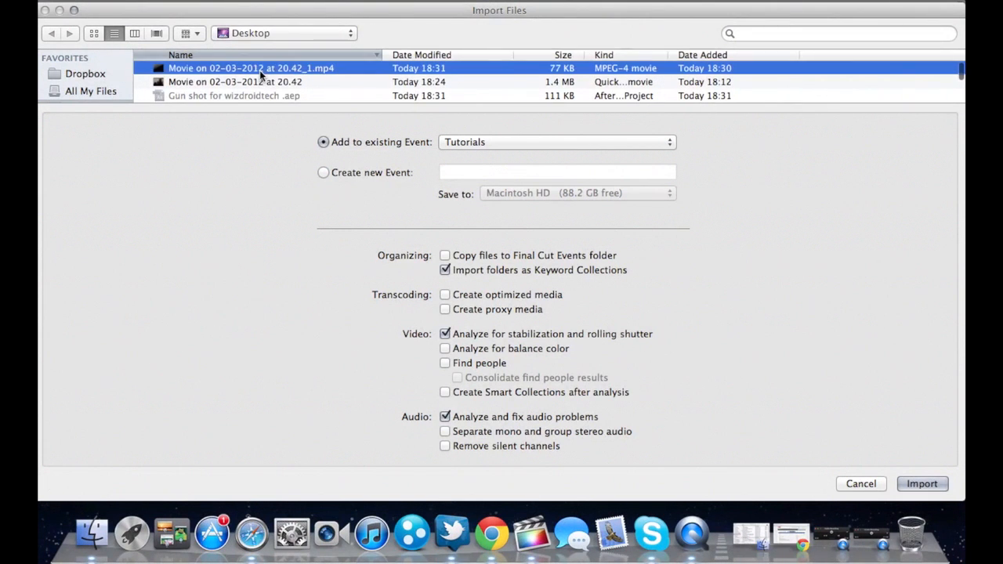
pyautogui.doubleClick(259, 70)
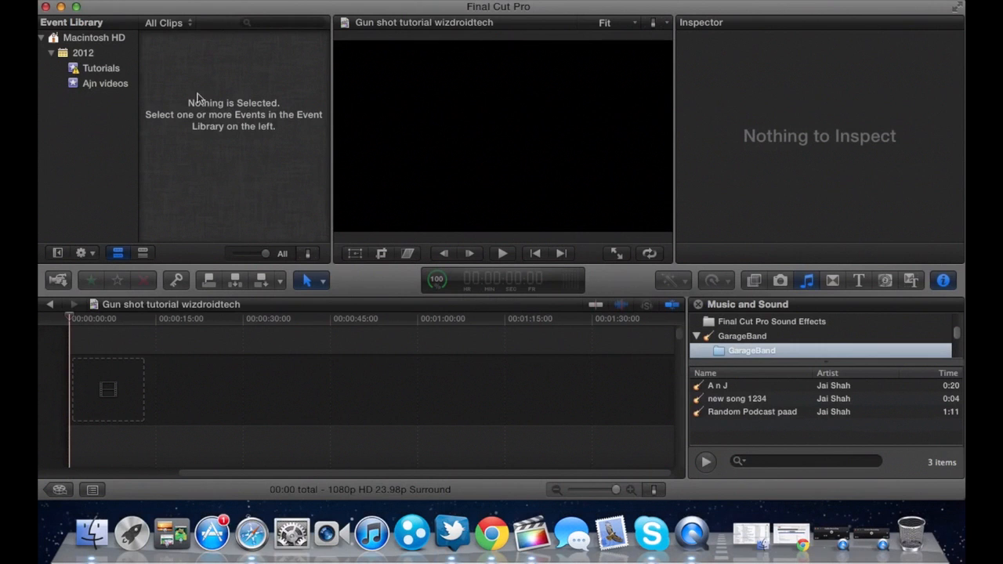
# Add the imported clip "Movie on 02-03-2012 at 20.42_1" from the Tutorials event to the start of the empty timeline
pyautogui.click(112, 72)
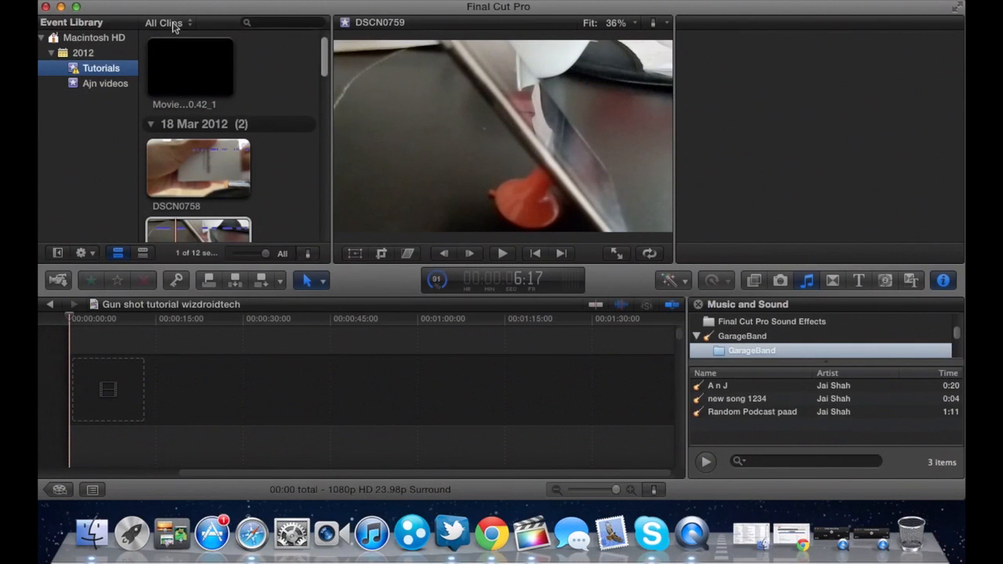
pyautogui.click(182, 68)
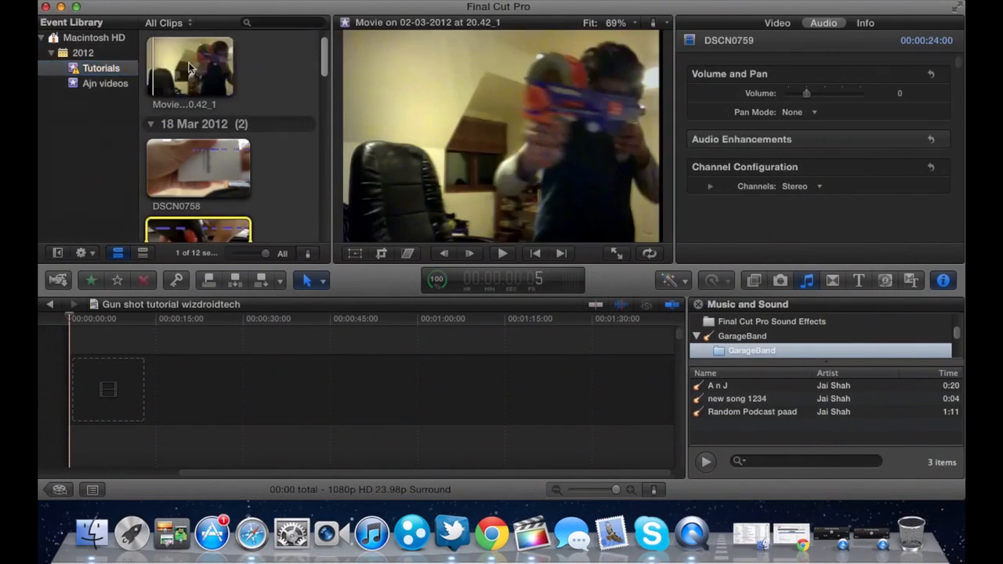
pyautogui.scroll(-4, 179, 88)
pyautogui.click(196, 87)
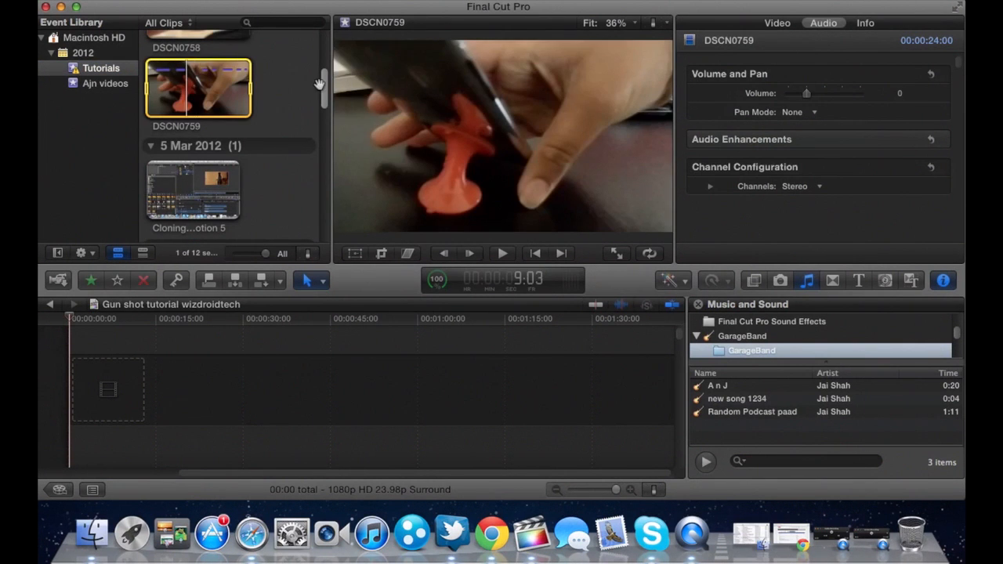
pyautogui.scroll(-1, 198, 94)
pyautogui.scroll(1, 198, 94)
pyautogui.scroll(5, 197, 97)
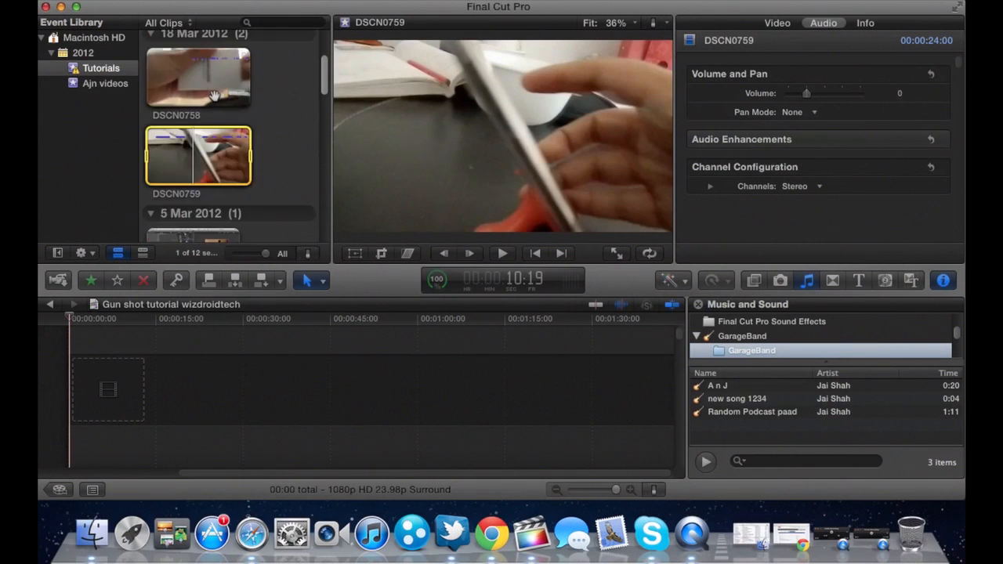
pyautogui.click(202, 92)
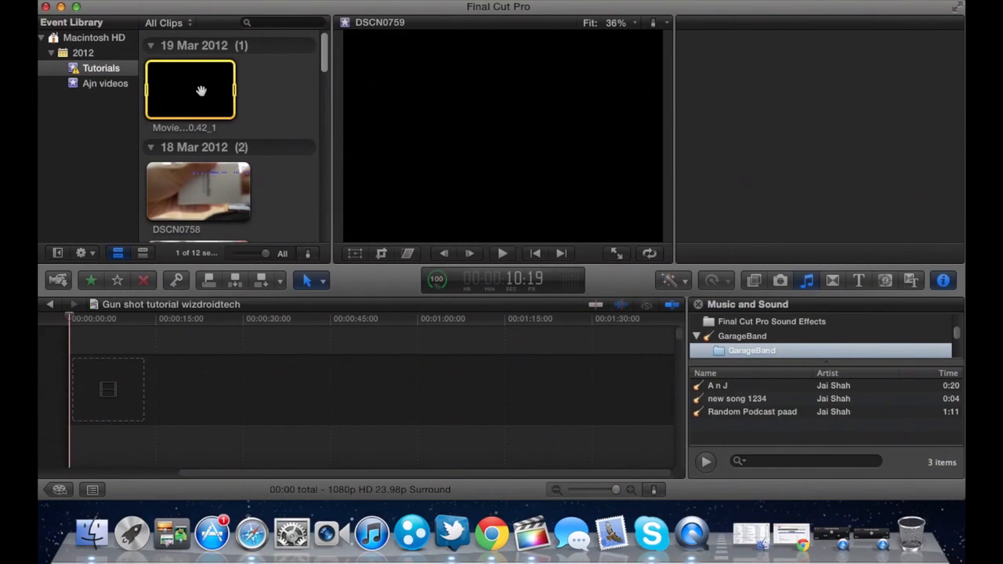
pyautogui.moveTo(137, 374); pyautogui.dragTo(136, 373)
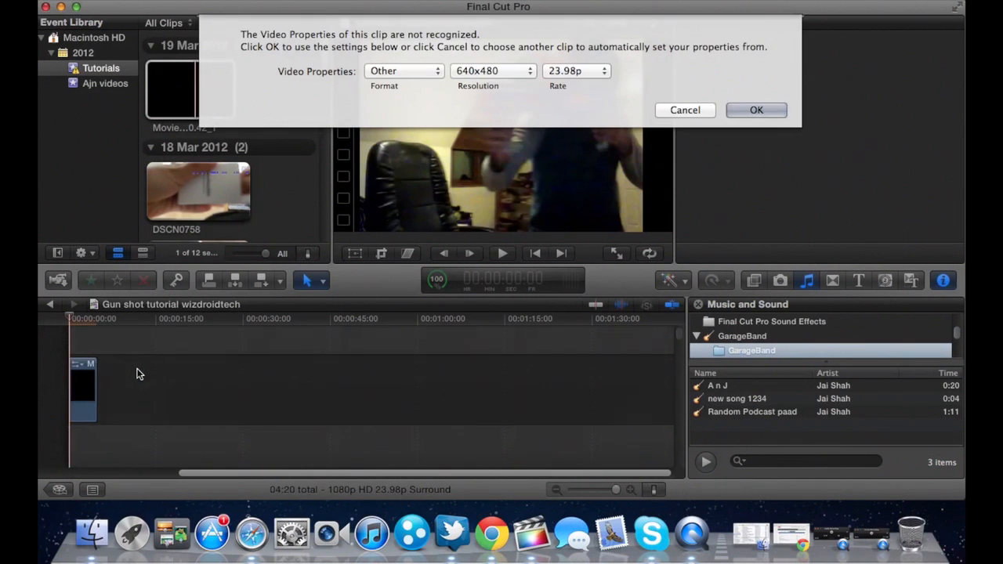
# Set the project's video properties to 1080p HD format at 1920x1080 and 23.98p, and accept them
pyautogui.click(408, 71)
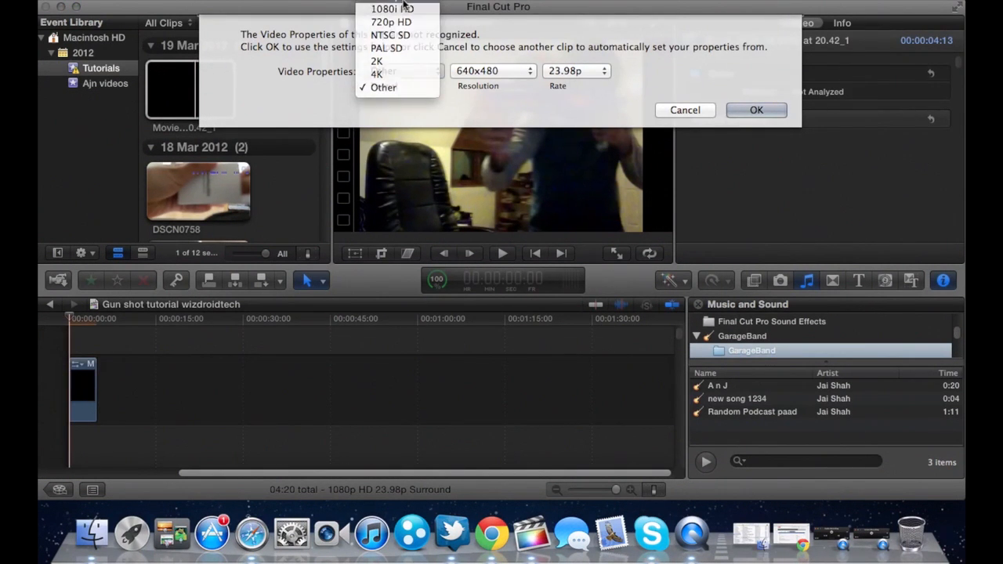
pyautogui.click(392, 7)
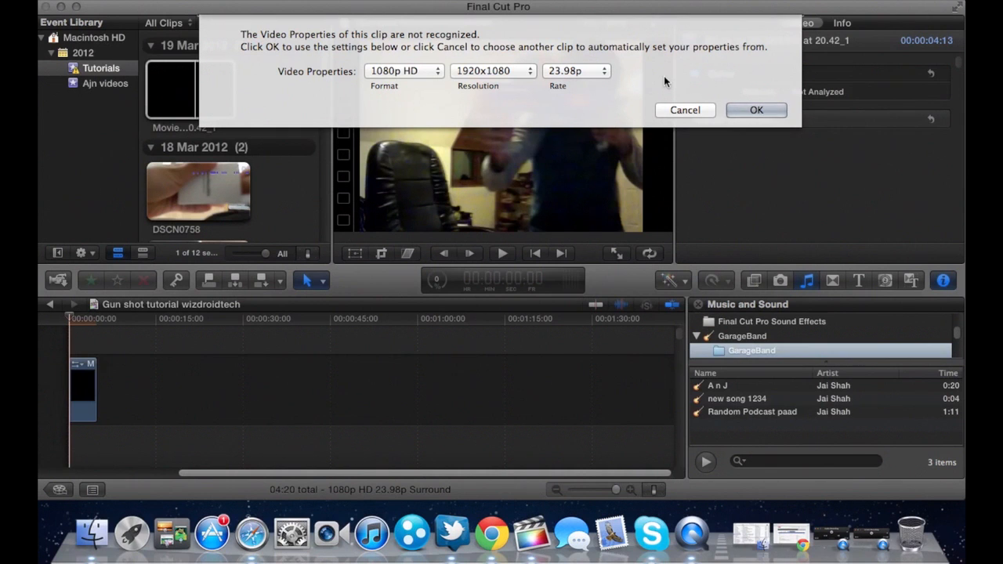
pyautogui.press('Return')
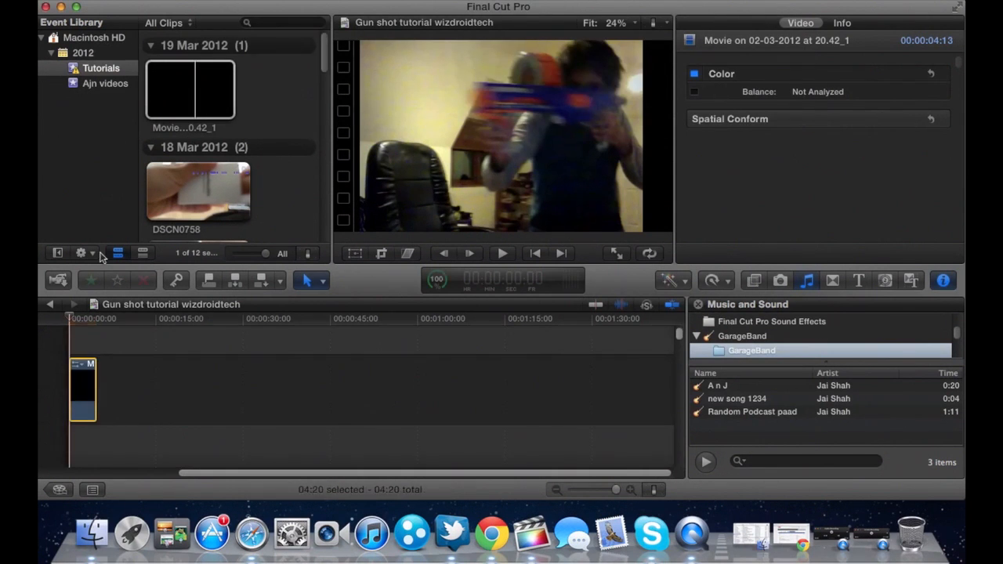
# Preview the gun clip in the timeline, then return the playhead to the start
pyautogui.click(507, 259)
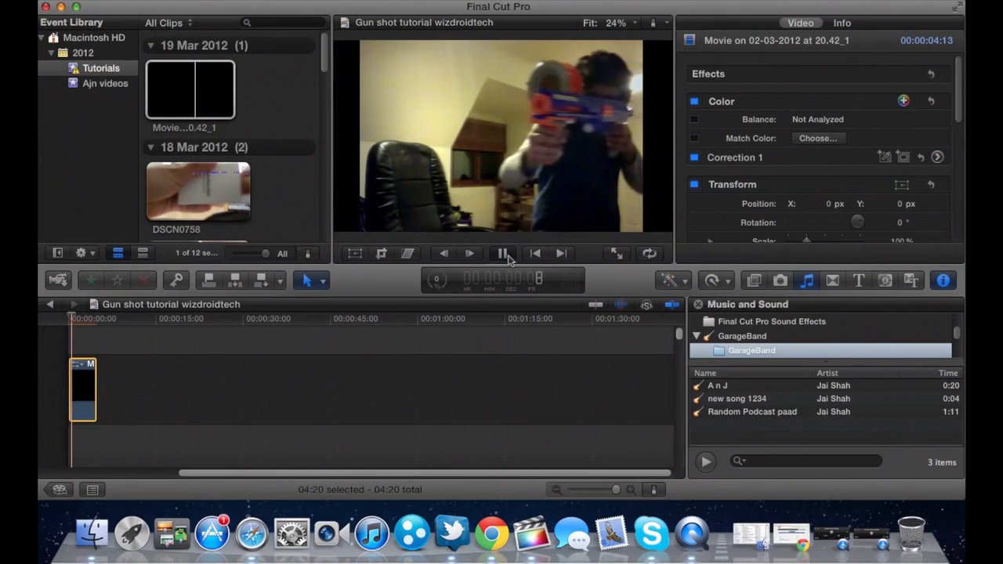
pyautogui.click(505, 257)
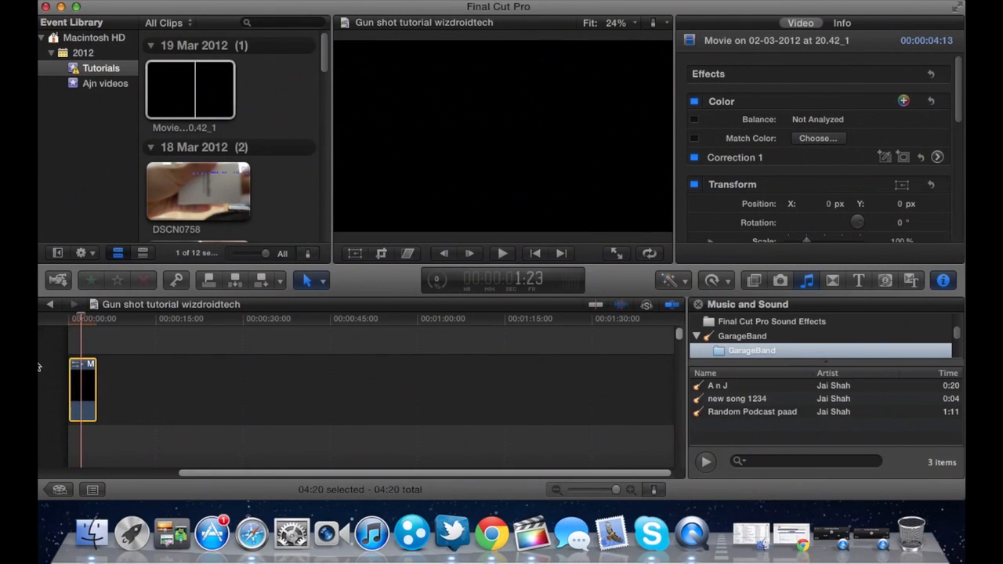
pyautogui.moveTo(82, 322); pyautogui.dragTo(54, 322)
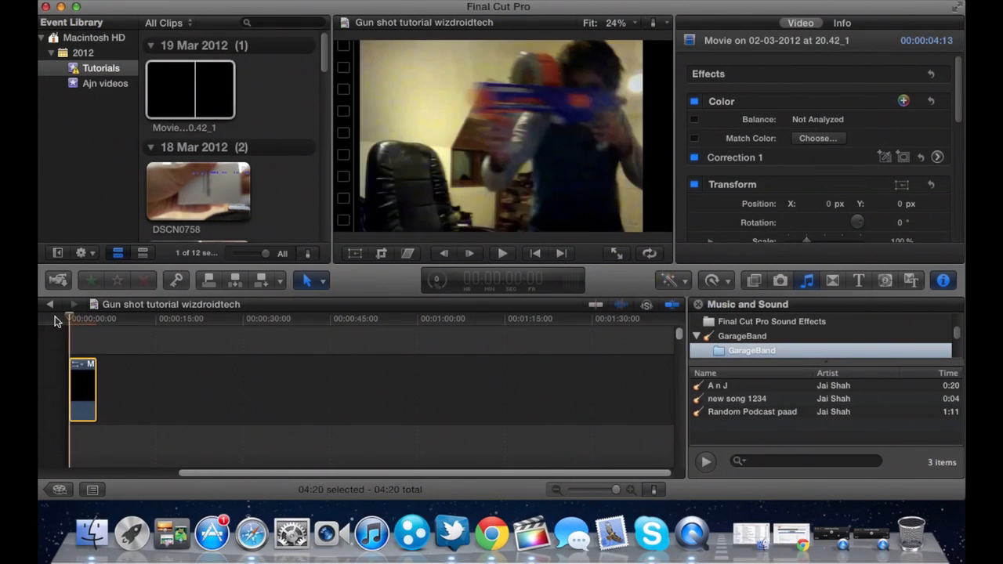
# Find the Sniper_Rifle sound among the Tutorials event clips and audition it with the system volume raised
pyautogui.scroll(1, 161, 104)
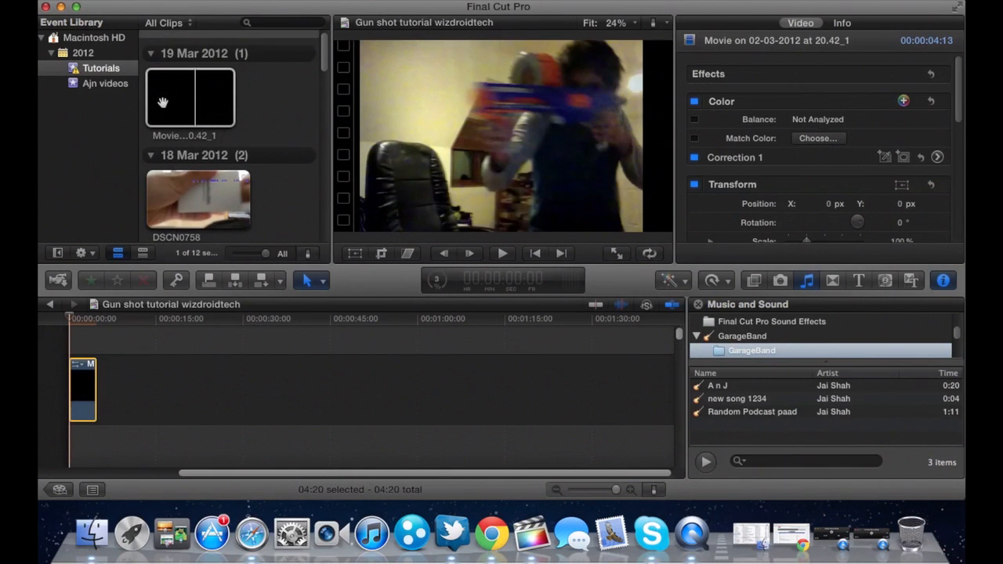
pyautogui.scroll(-10, 162, 102)
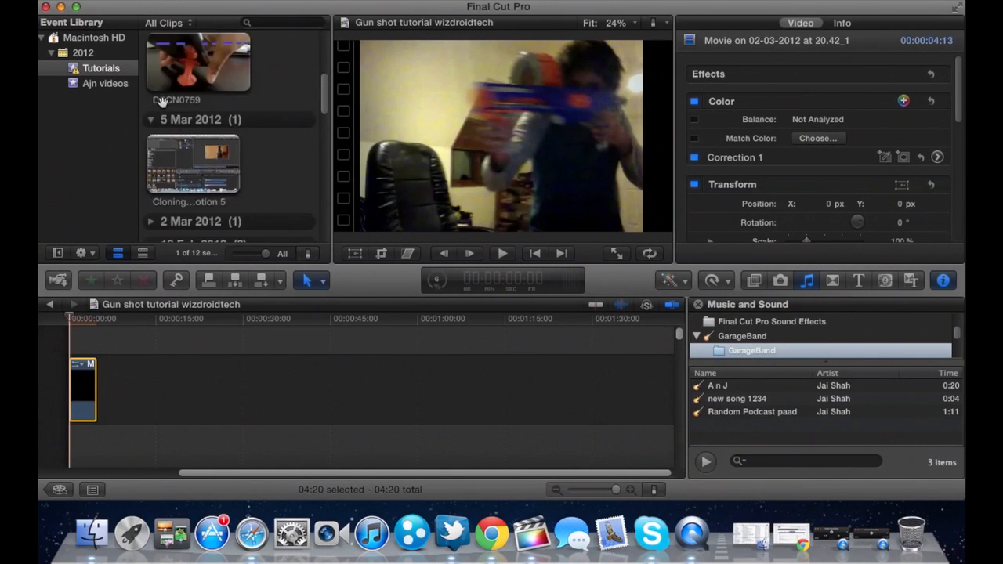
pyautogui.scroll(-2, 160, 103)
pyautogui.scroll(-5, 162, 103)
pyautogui.click(162, 101)
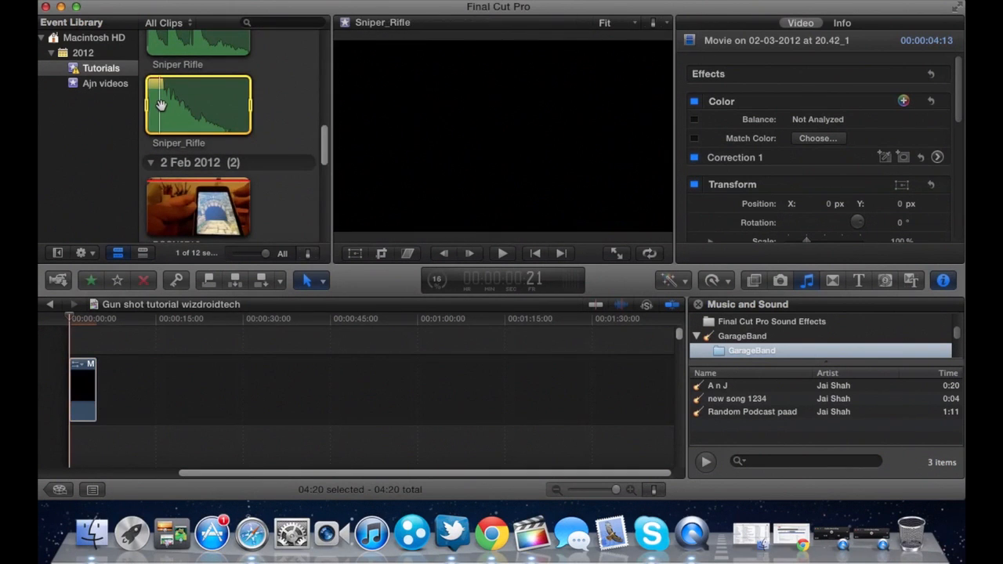
pyautogui.press('XF86AudioRaiseVolume')
pyautogui.press('XF86AudioRaiseVolume')
pyautogui.press('space')
pyautogui.press('XF86AudioRaiseVolume')
pyautogui.press('XF86AudioRaiseVolume')
pyautogui.press('XF86AudioRaiseVolume')
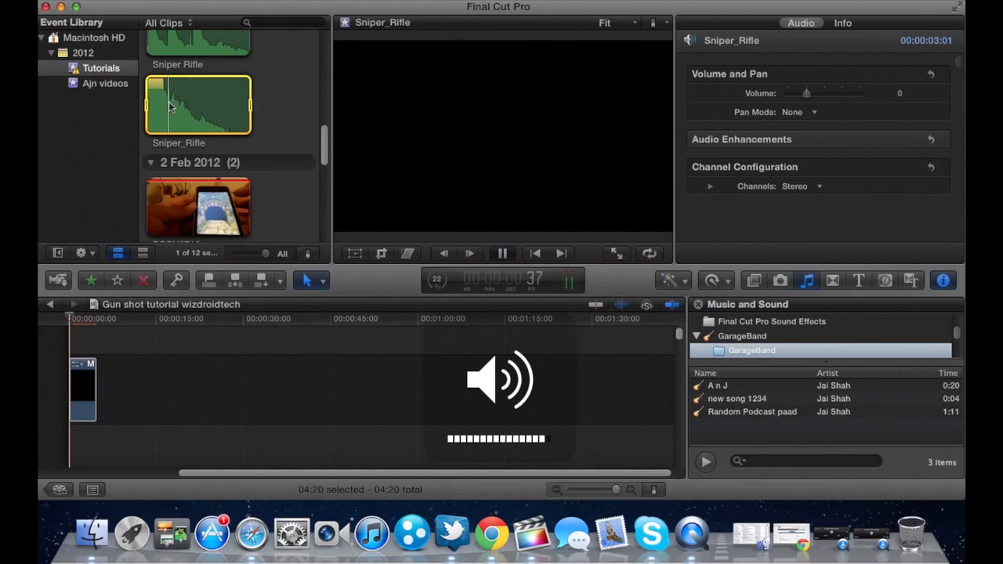
pyautogui.press('space')
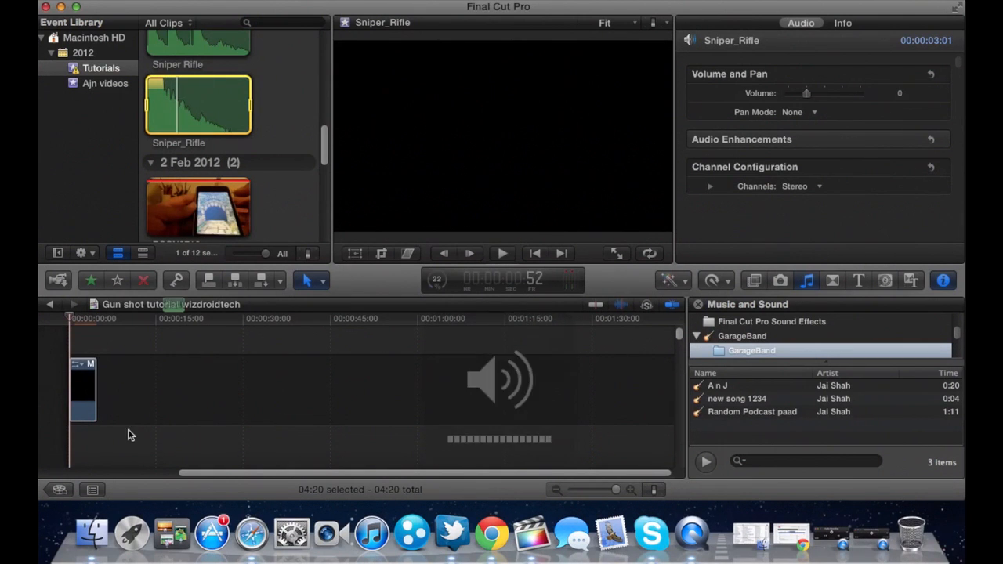
# Append the Sniper_Rifle sound to the timeline, connect it beneath the gun video as a separate audio clip, and play the result
pyautogui.press('e')
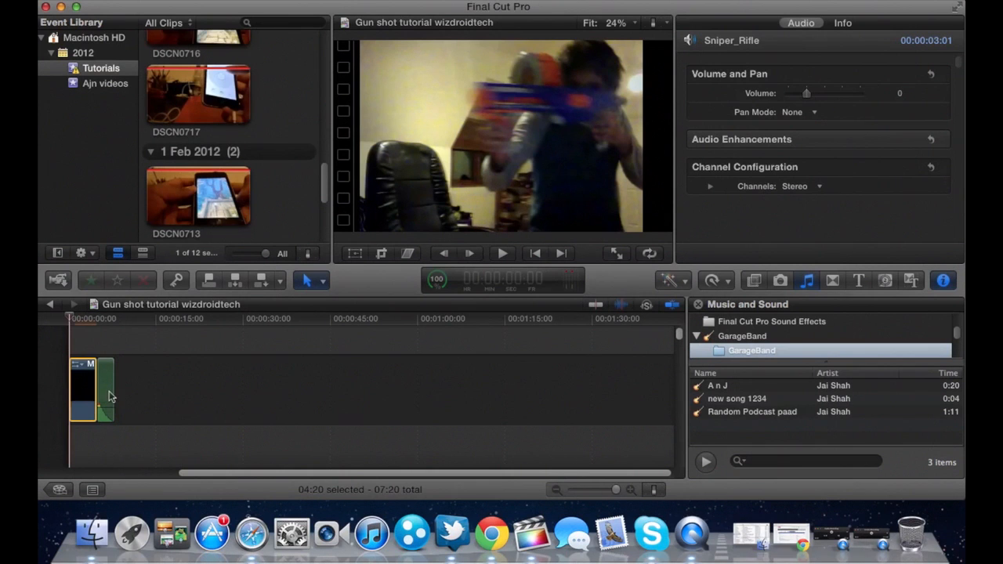
pyautogui.moveTo(108, 398); pyautogui.dragTo(98, 436)
pyautogui.moveTo(115, 316); pyautogui.dragTo(77, 317)
pyautogui.press('space')
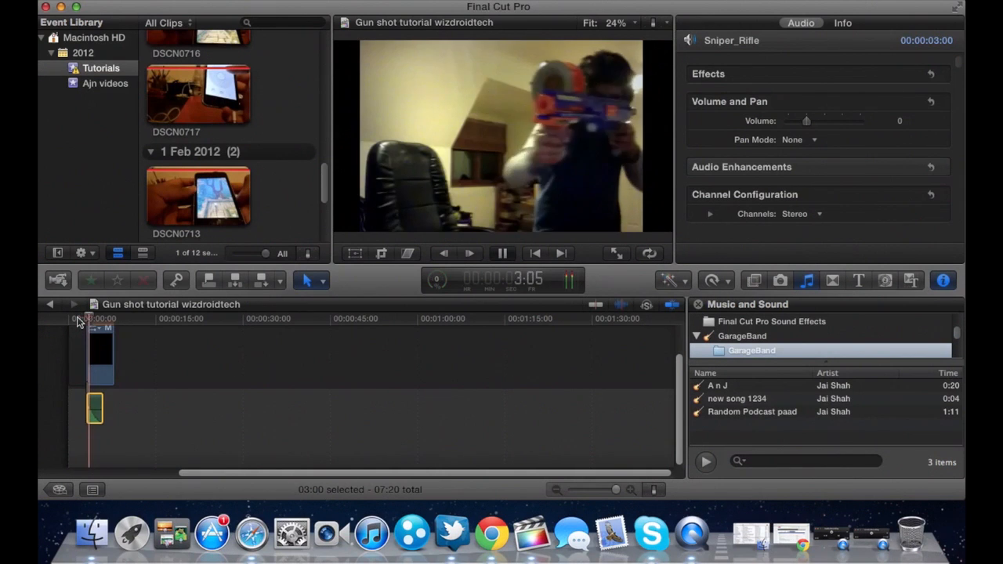
pyautogui.press('space')
# Move the gun video with its attached sound to the start of the timeline, ahead of the gap
pyautogui.click(97, 337)
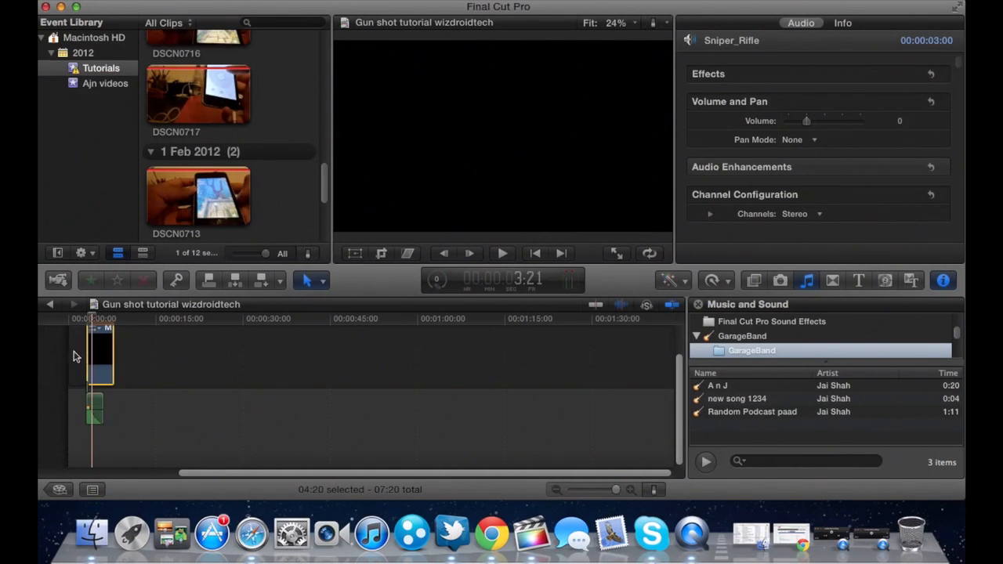
pyautogui.moveTo(101, 362); pyautogui.dragTo(78, 361)
pyautogui.moveTo(103, 361); pyautogui.dragTo(89, 354)
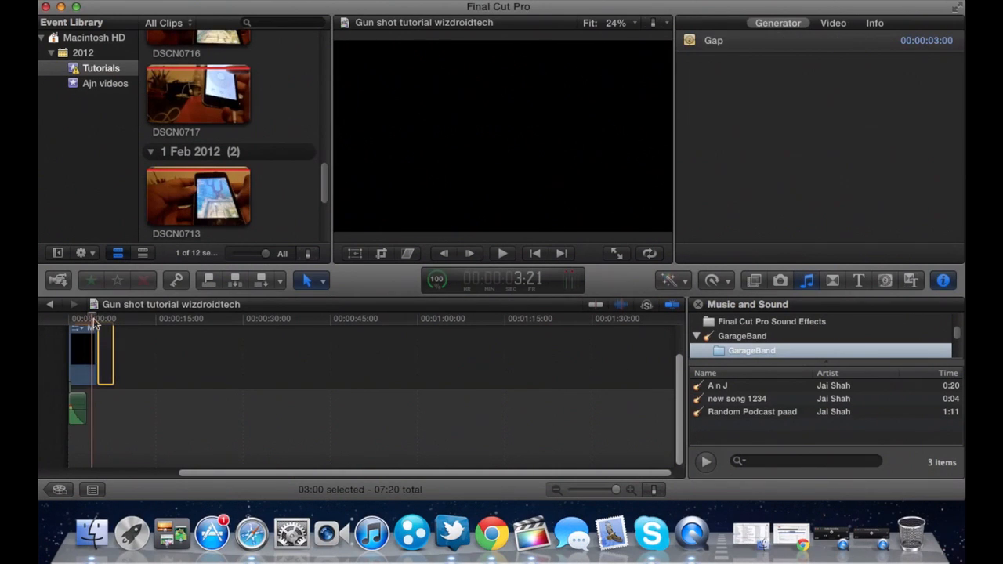
# Play the timeline repeatedly from the start to check the gunshot sound's timing against the video
pyautogui.click(69, 317)
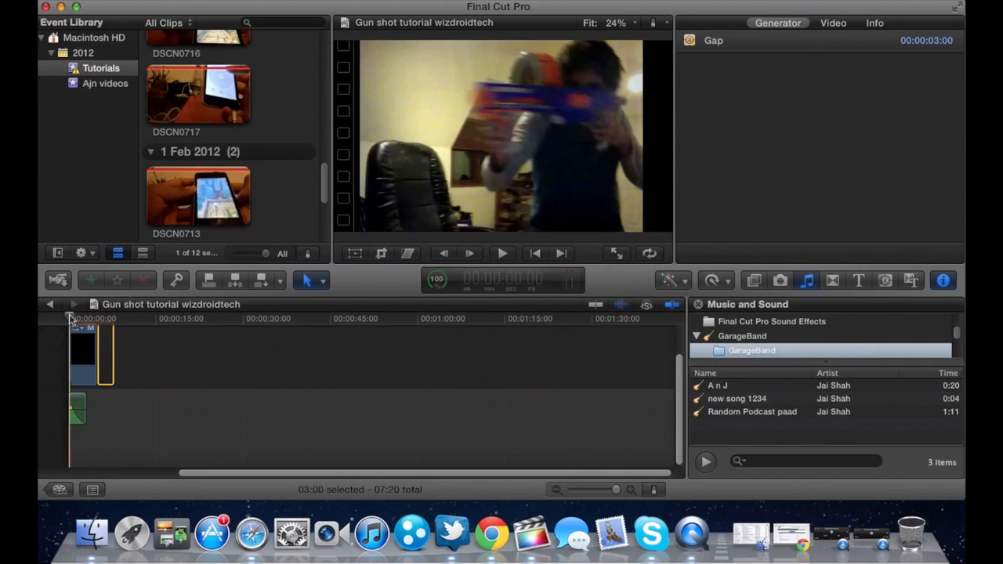
pyautogui.press('space')
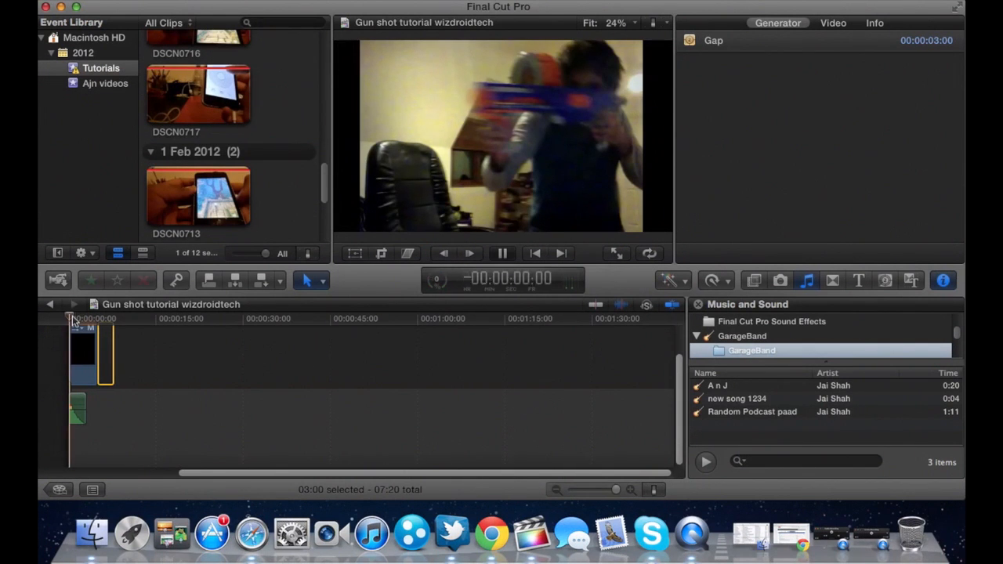
pyautogui.press('space')
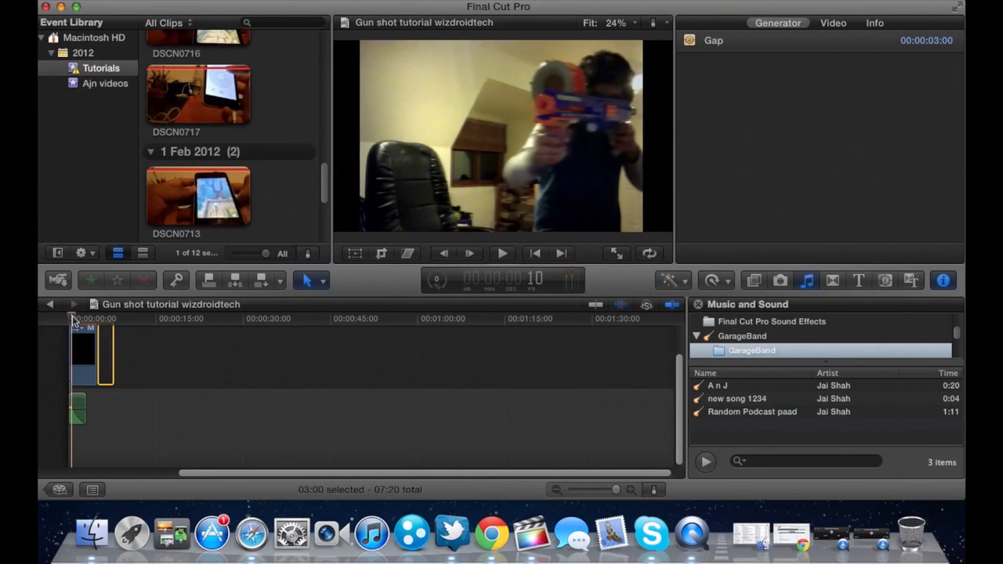
pyautogui.press('space')
pyautogui.press('space')
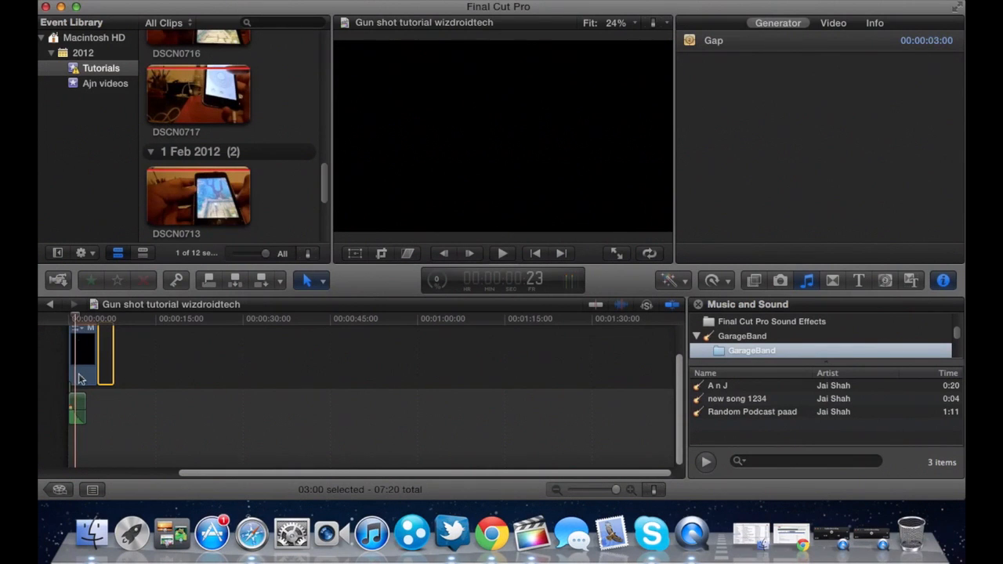
pyautogui.click(81, 320)
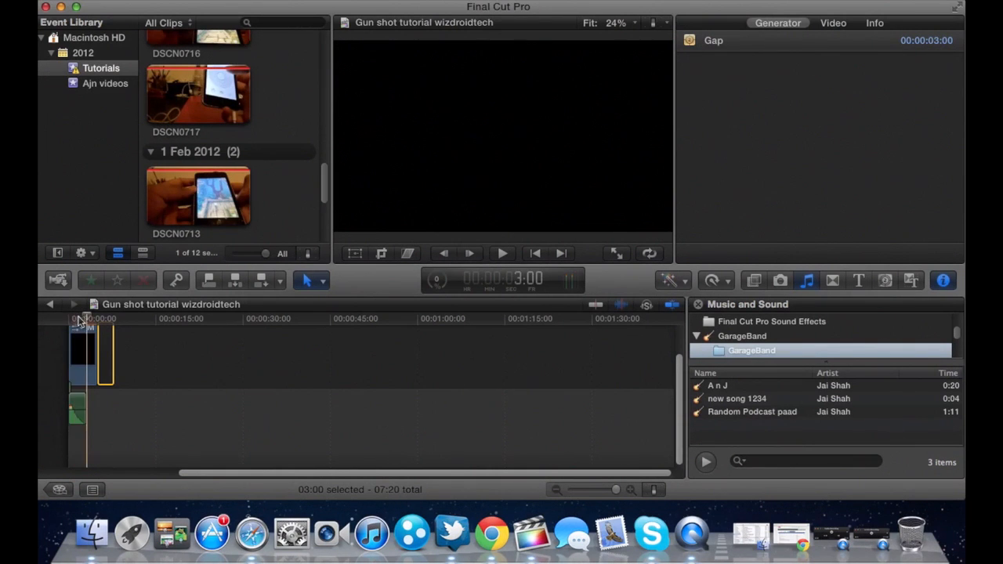
pyautogui.click(71, 319)
pyautogui.click(85, 319)
pyautogui.click(72, 318)
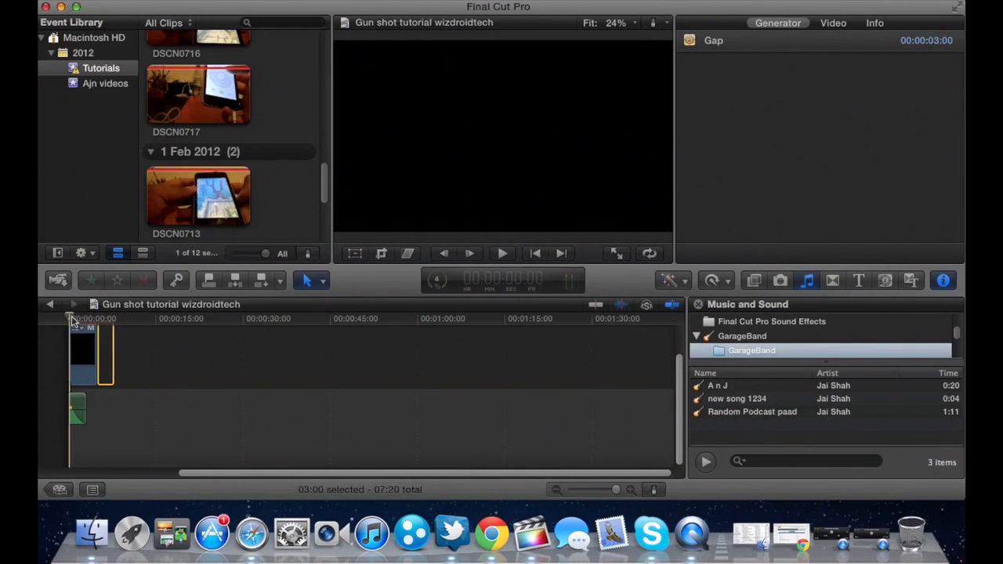
pyautogui.press('space')
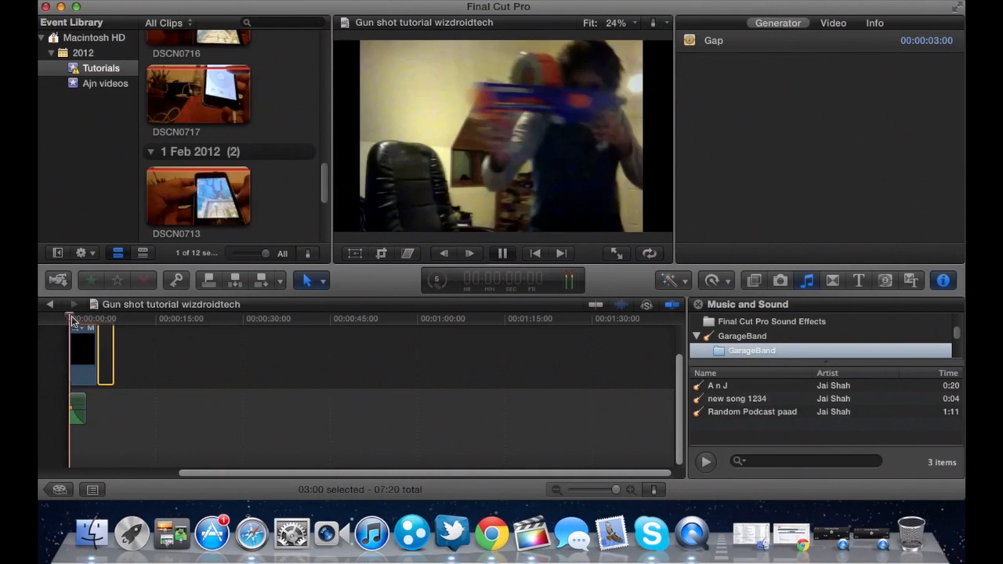
pyautogui.press('space')
# Adjust the Sniper_Rifle clip's position, align it with the start of the video, and lower its volume to -13
pyautogui.click(78, 405)
pyautogui.moveTo(86, 411)
pyautogui.mouseDown()
pyautogui.moveTo(83, 440)
pyautogui.moveTo(83, 405)
pyautogui.mouseUp()
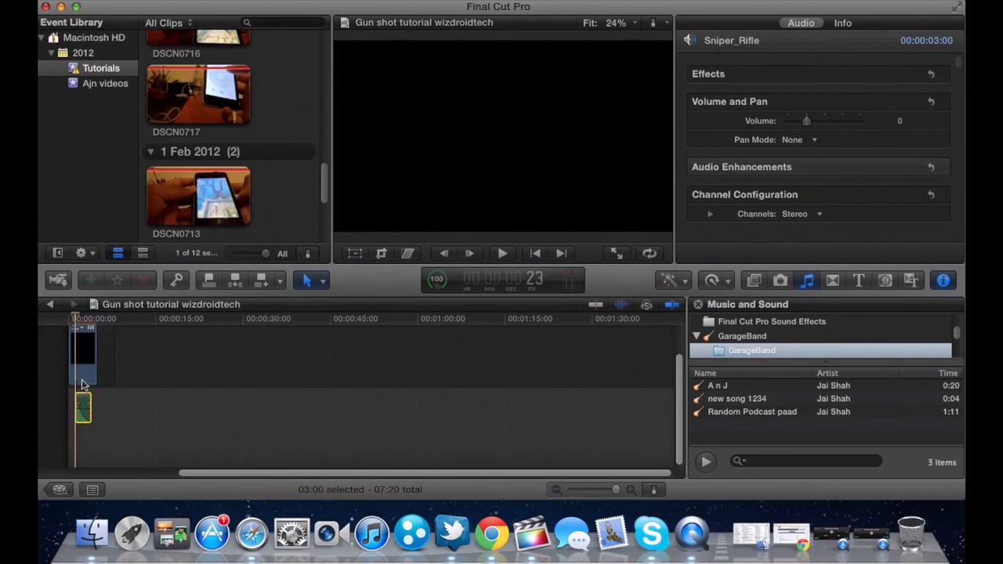
pyautogui.click(68, 320)
pyautogui.moveTo(83, 415); pyautogui.dragTo(82, 412)
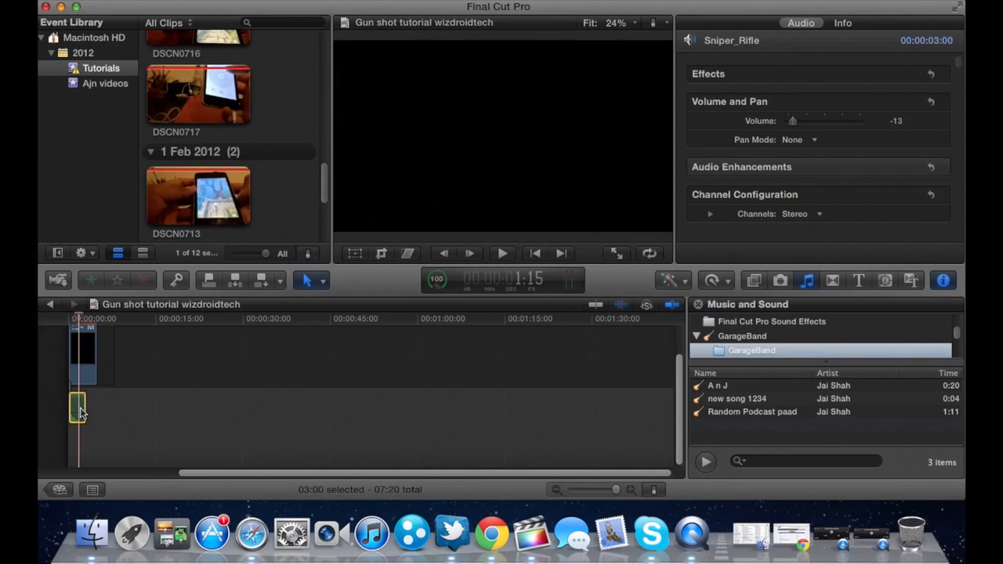
# Replay the timeline from the start to check the gunshot sound at its reduced volume
pyautogui.press('space')
pyautogui.press('space')
pyautogui.click(80, 321)
pyautogui.click(70, 321)
pyautogui.press('space')
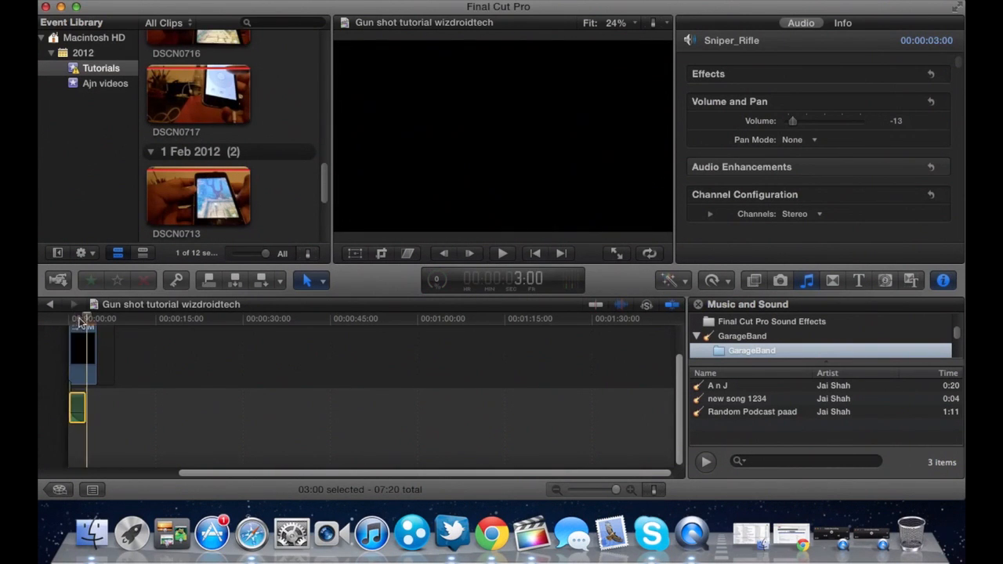
# Move the playhead between edit points and individual frames near the timeline's start to look for the muzzle flash frame
pyautogui.moveTo(76, 320); pyautogui.dragTo(68, 319)
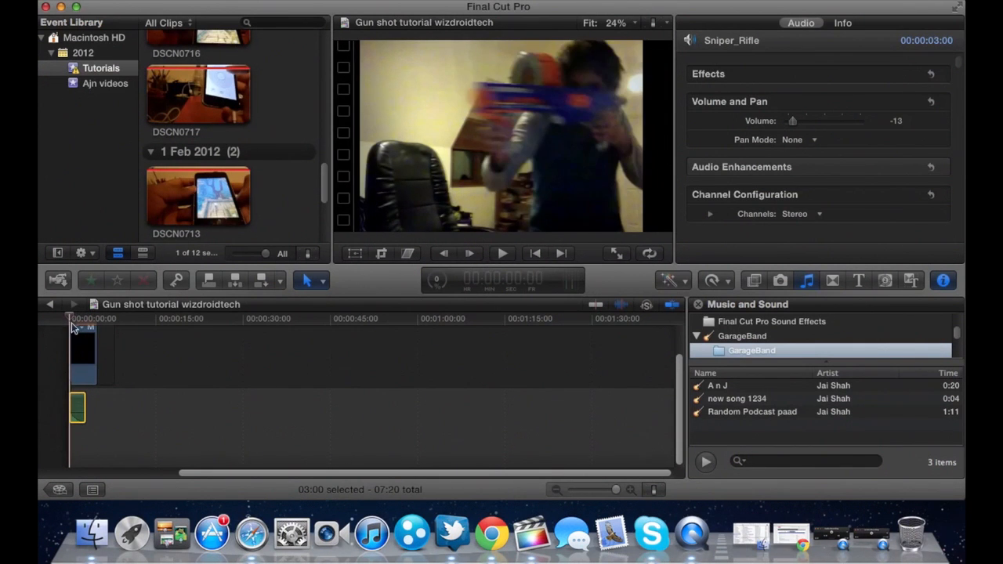
pyautogui.click(562, 254)
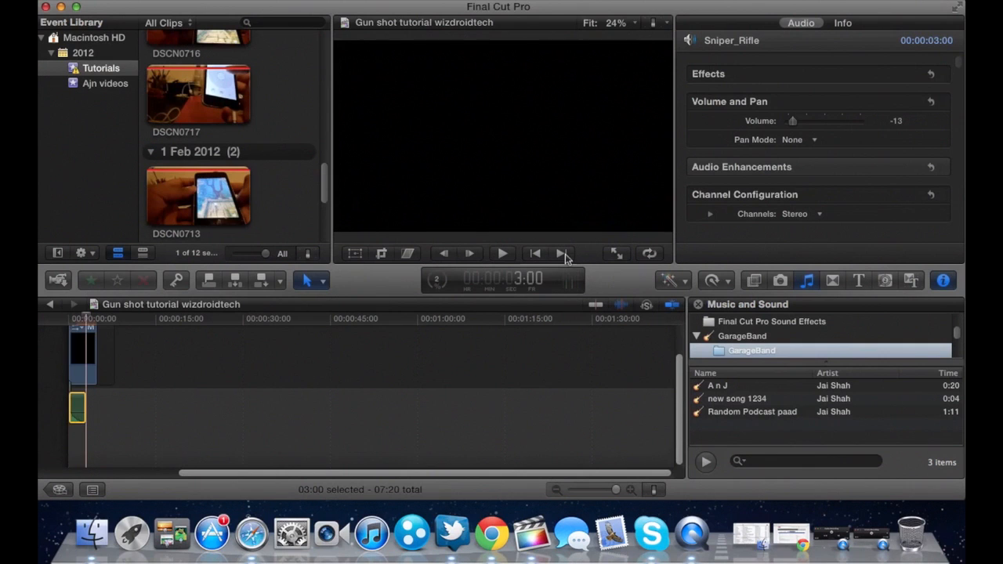
pyautogui.click(563, 255)
pyautogui.moveTo(97, 318); pyautogui.dragTo(56, 322)
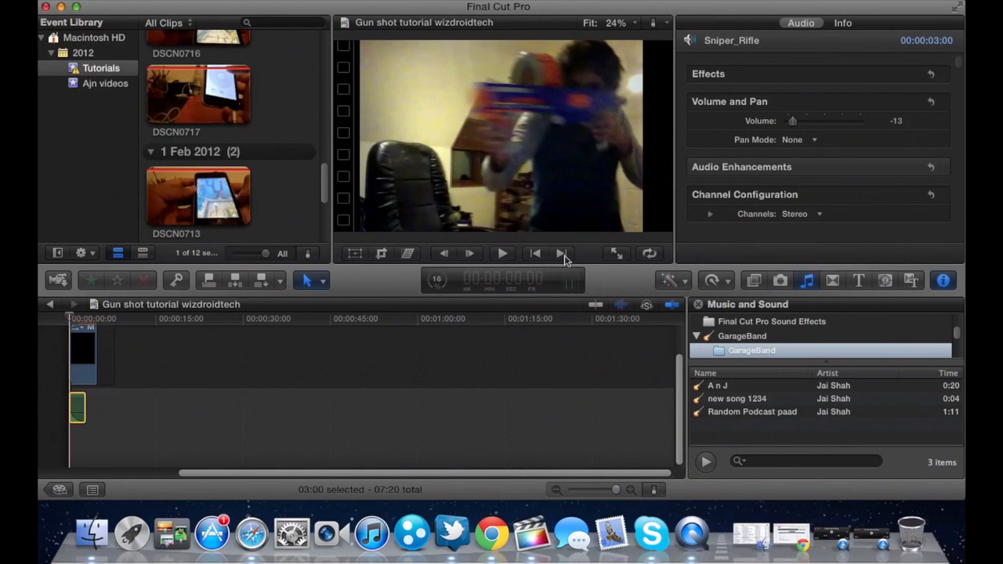
pyautogui.click(560, 254)
pyautogui.click(562, 254)
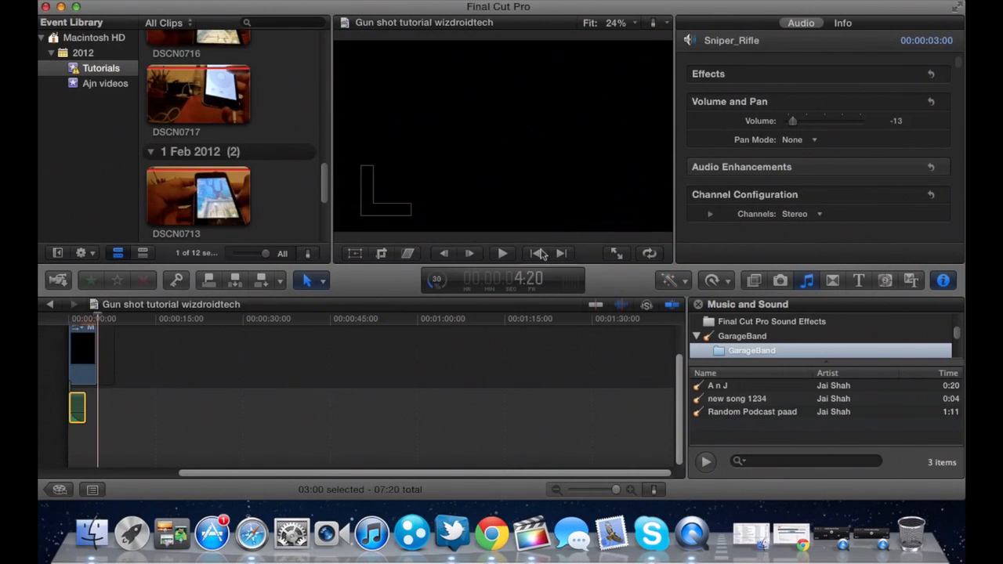
pyautogui.click(467, 256)
pyautogui.click(444, 254)
pyautogui.click(445, 253)
pyautogui.click(92, 321)
pyautogui.click(82, 323)
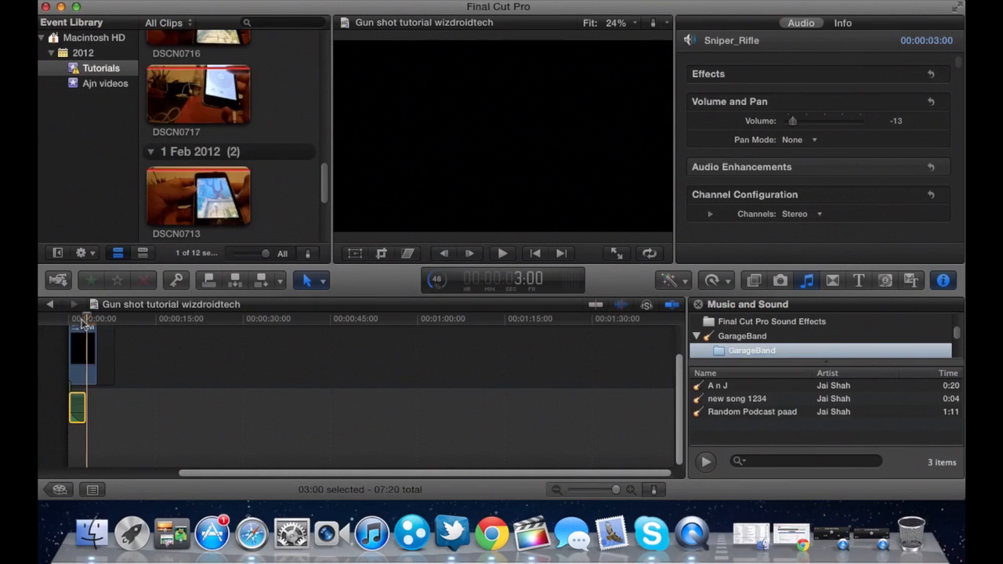
# Park the playhead on the muzzle flash 14 frames in and shift the Sniper_Rifle clip to start there
pyautogui.click(67, 323)
pyautogui.press('space')
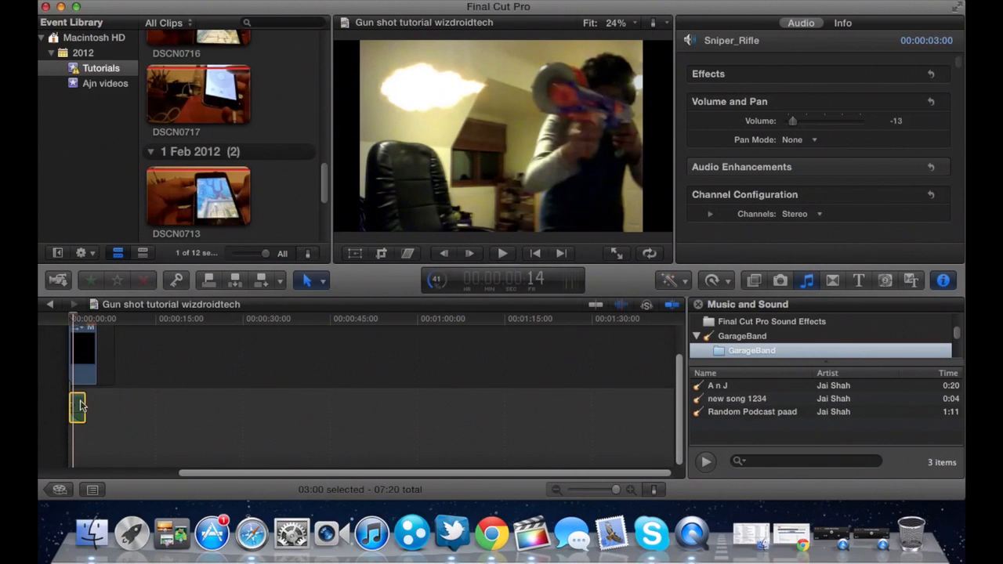
pyautogui.moveTo(78, 414); pyautogui.dragTo(81, 413)
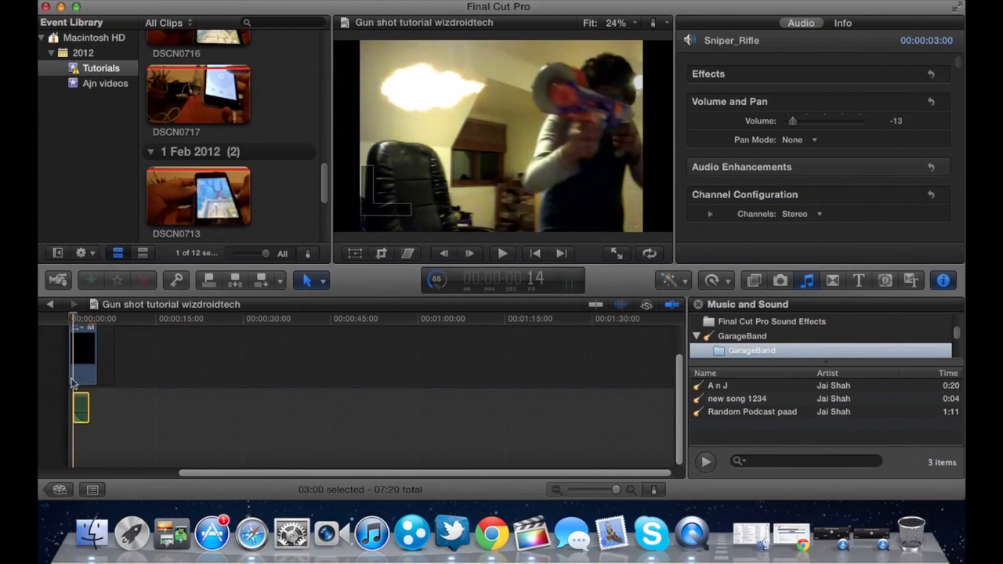
# Play the timeline from the start to check that the gunshot sound matches the muzzle flash
pyautogui.click(66, 319)
pyautogui.press('space')
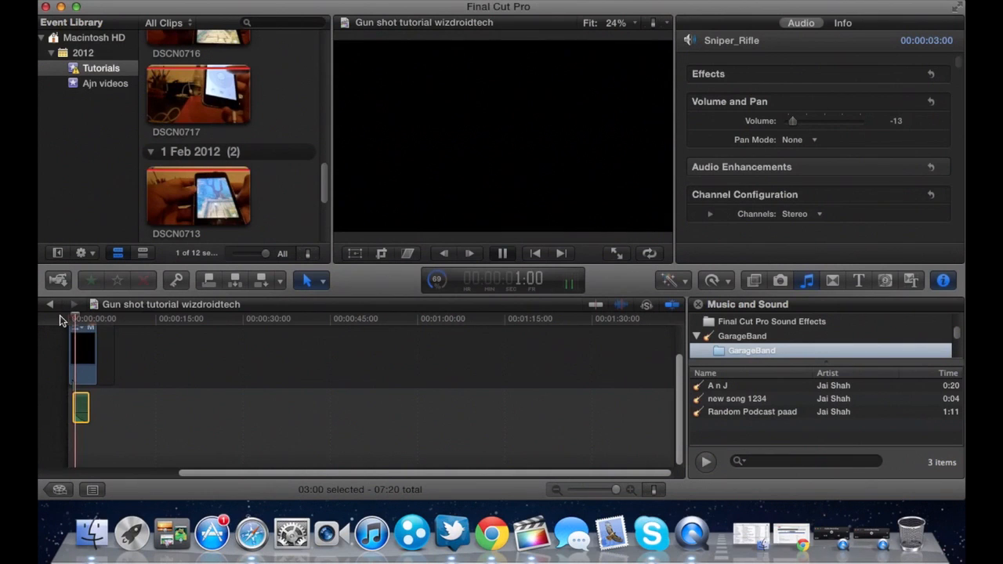
pyautogui.press('space')
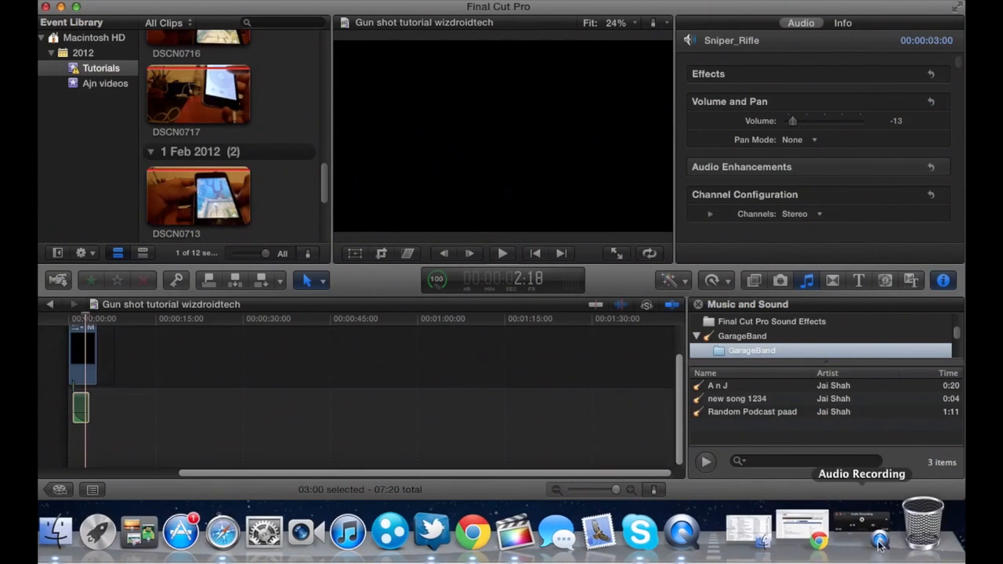
pyautogui.click(819, 531)
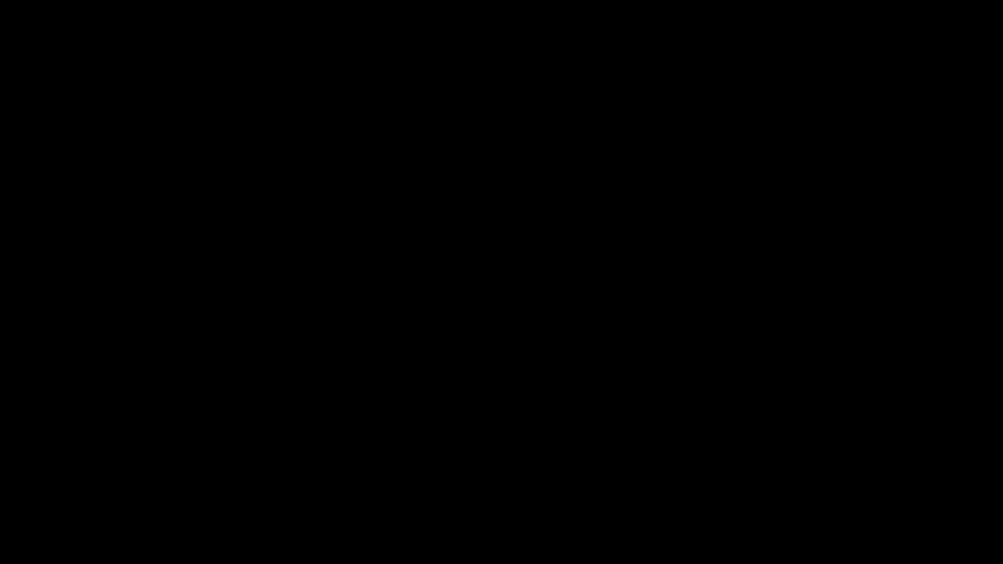